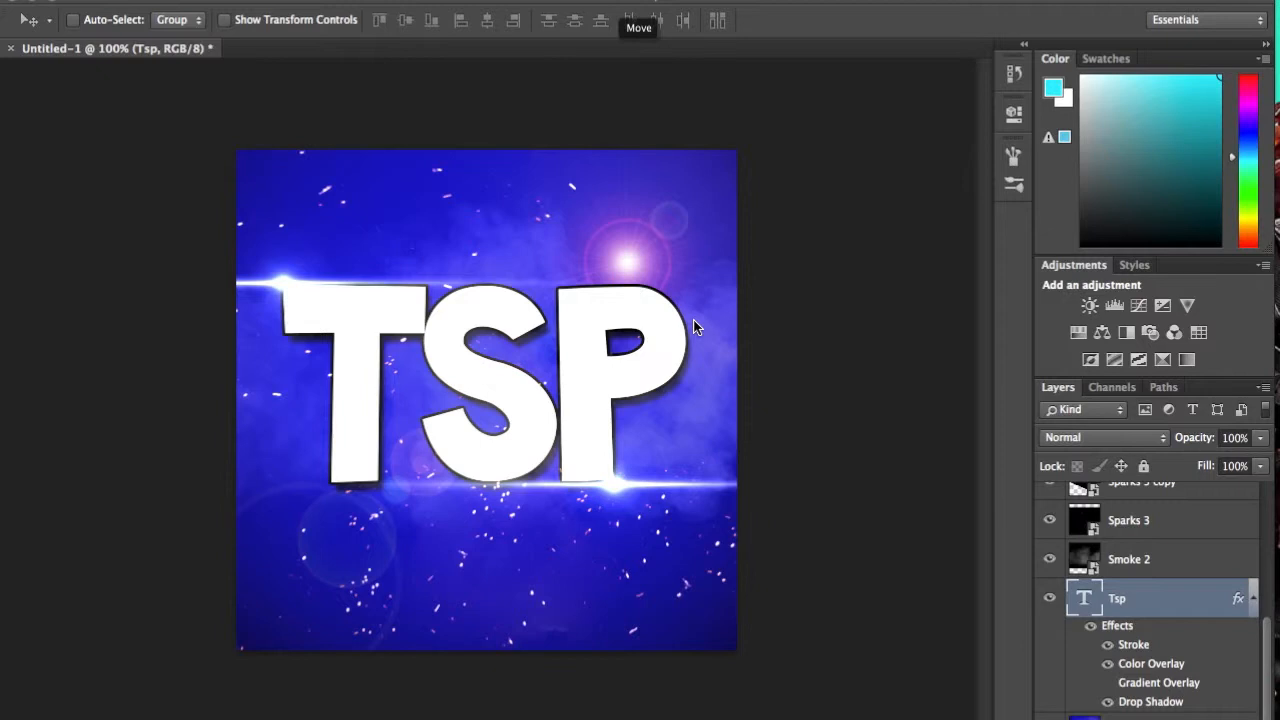
Step: Look through the layer stack and text effects of the finished TSP artwork
left_click(694, 327)
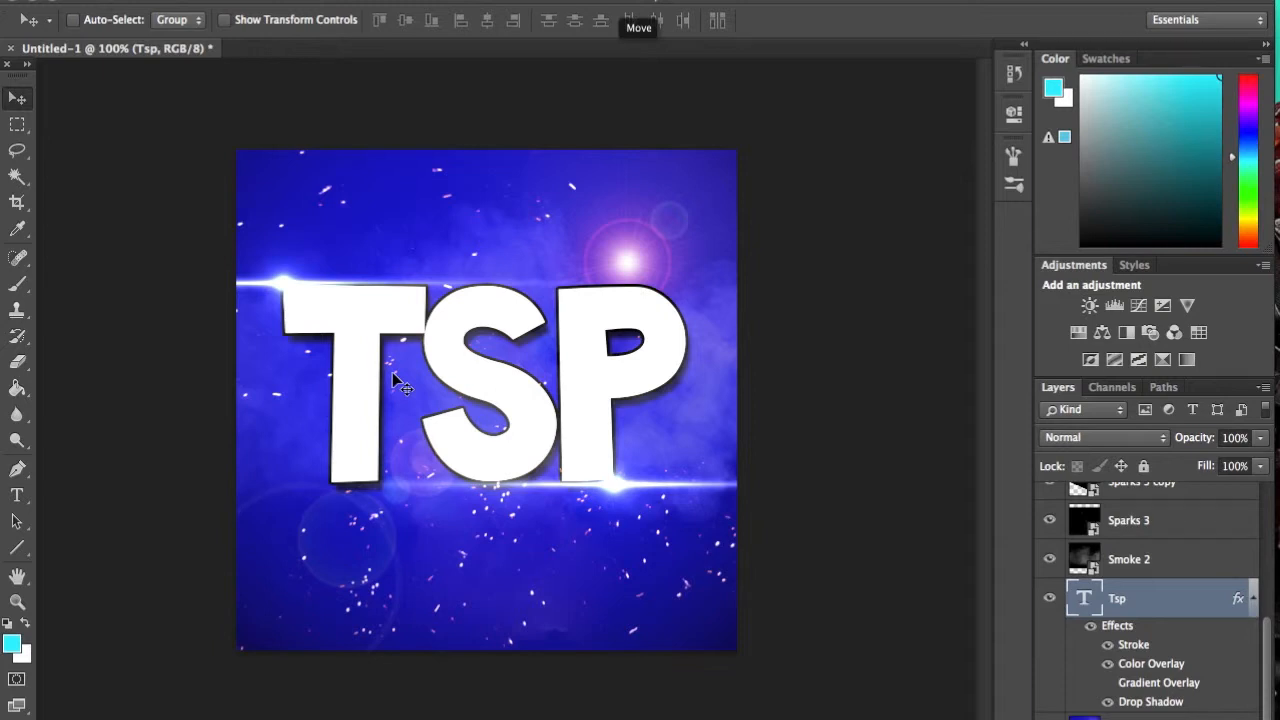
scroll(1108, 571, "up", 10)
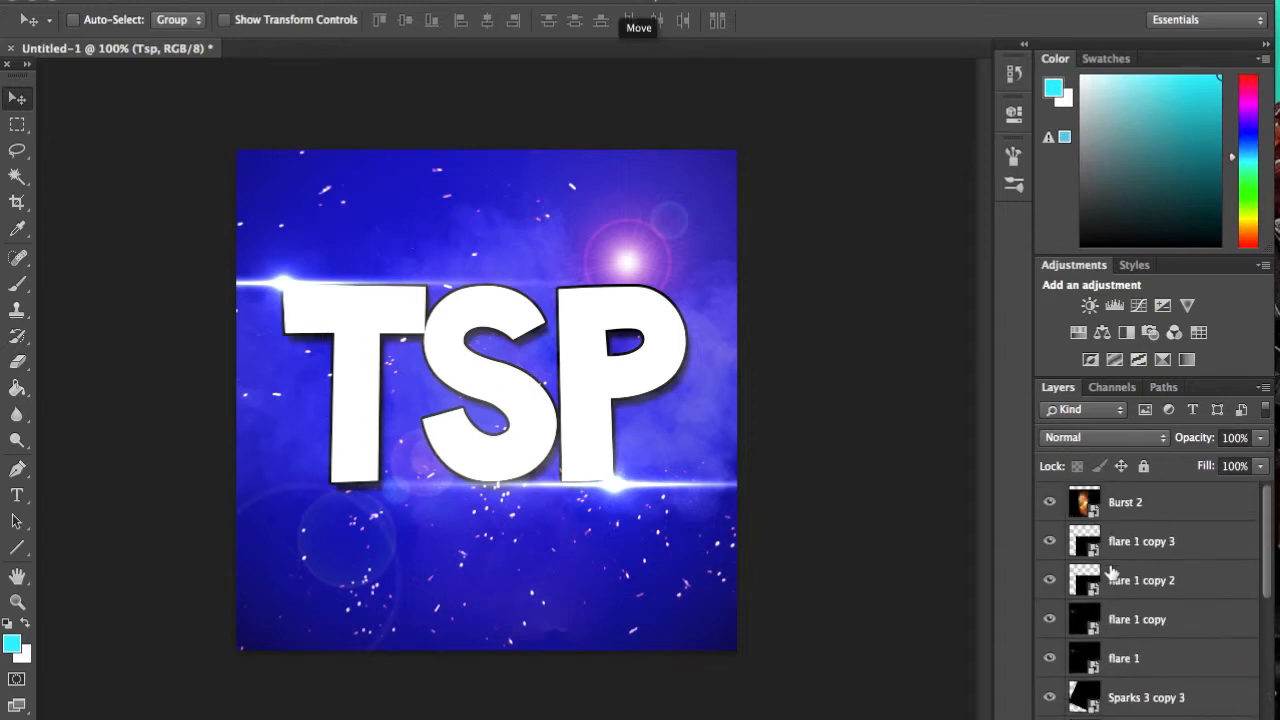
scroll(1110, 571, "down", 5)
scroll(1110, 571, "up", 5)
scroll(1175, 579, "down", 5)
scroll(1175, 579, "up", 5)
scroll(1175, 579, "down", 5)
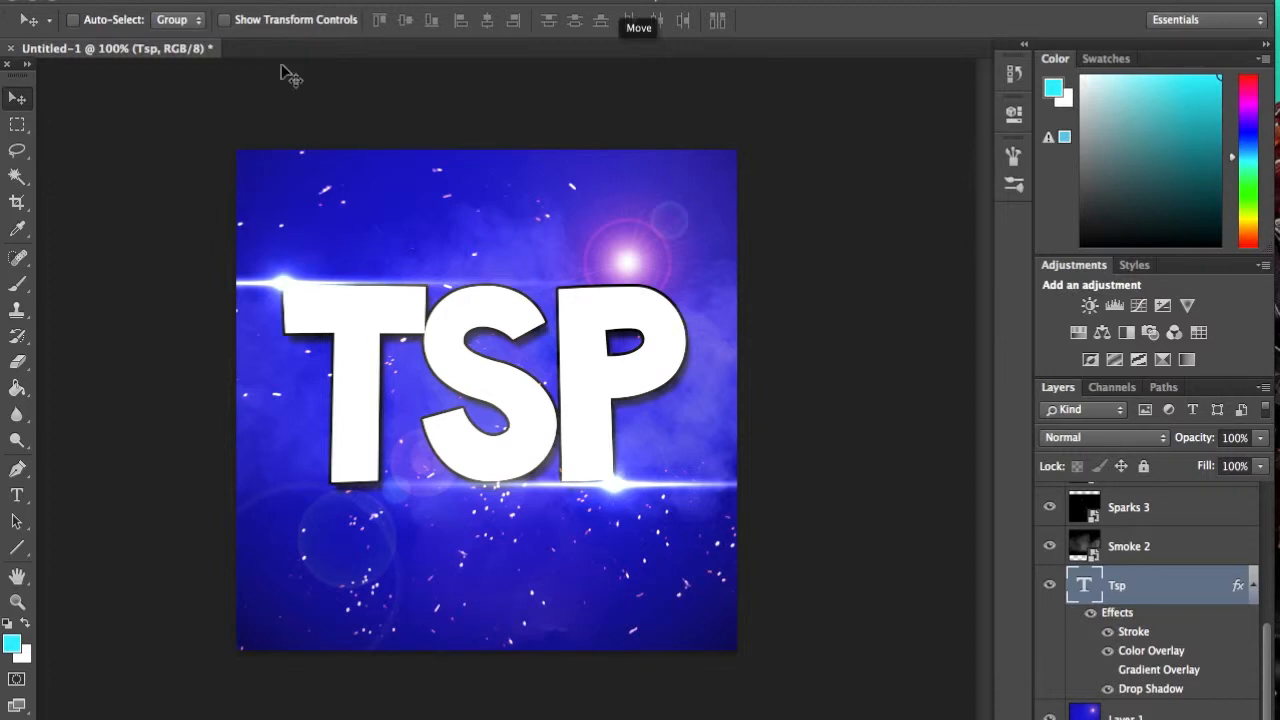
Step: Create a new document with a Custom preset, 500 pixels wide and 500 pixels high
left_click(156, 0)
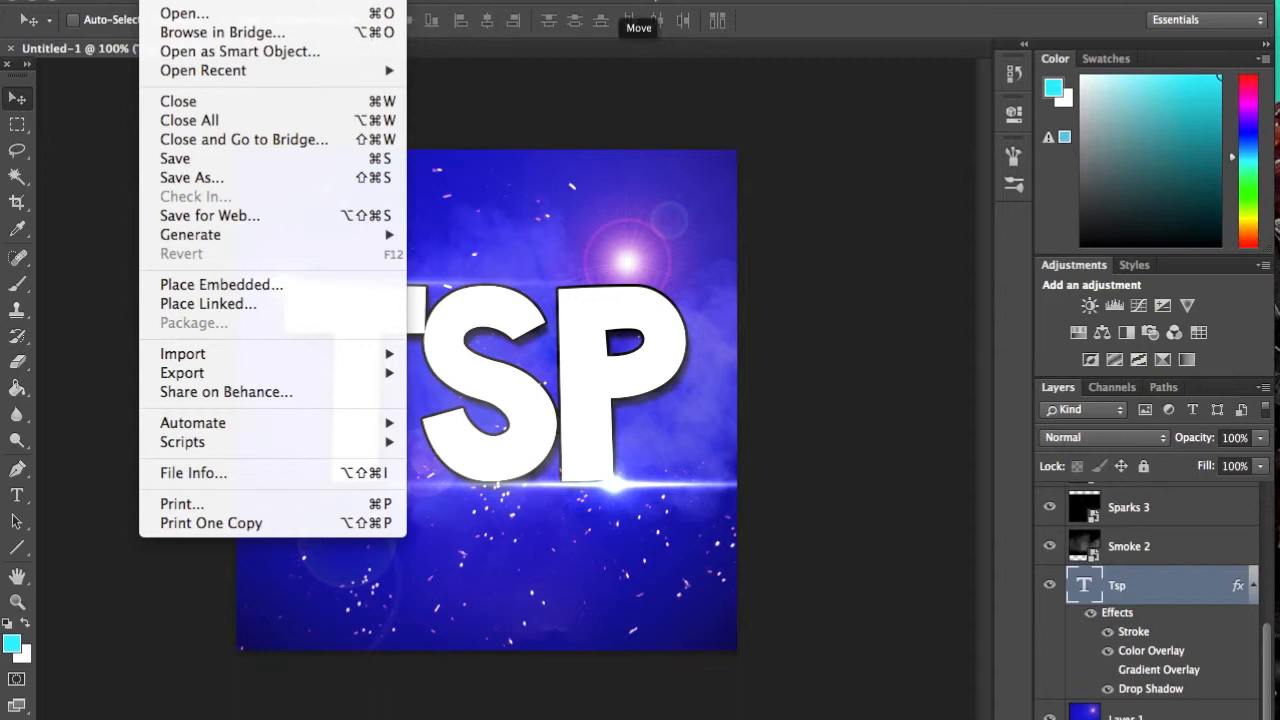
left_click(175, 2)
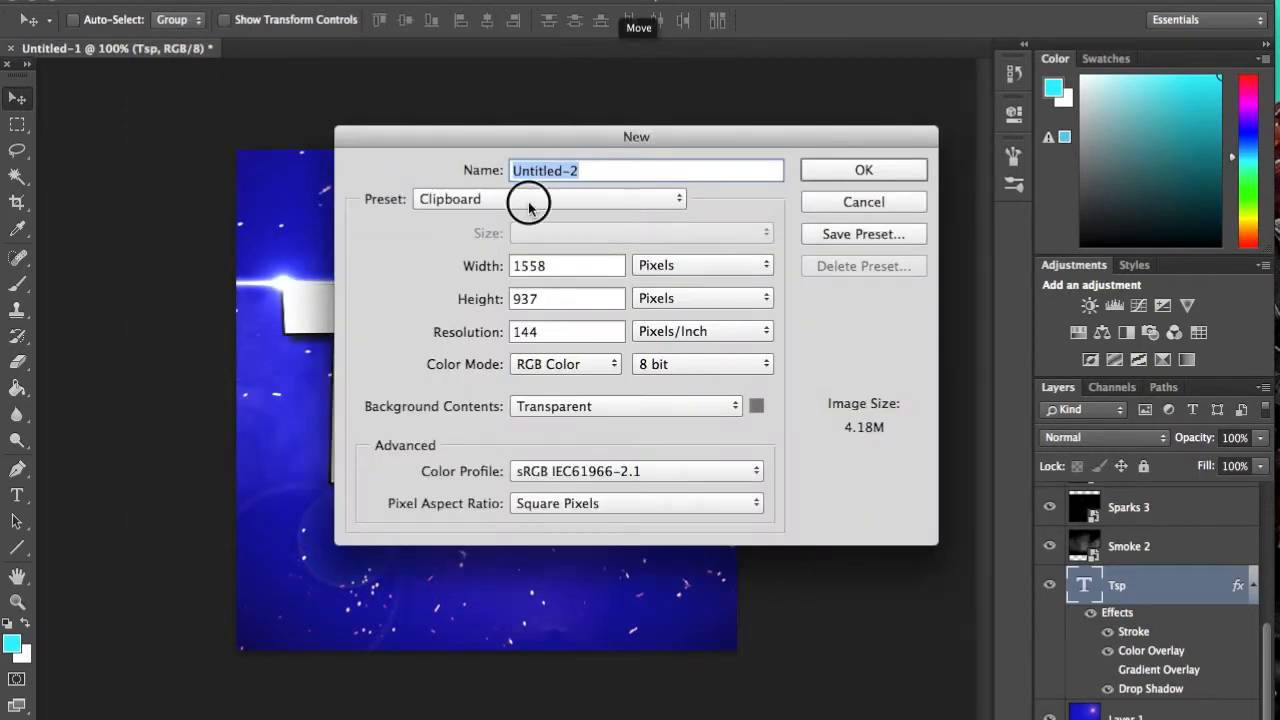
left_click(529, 207)
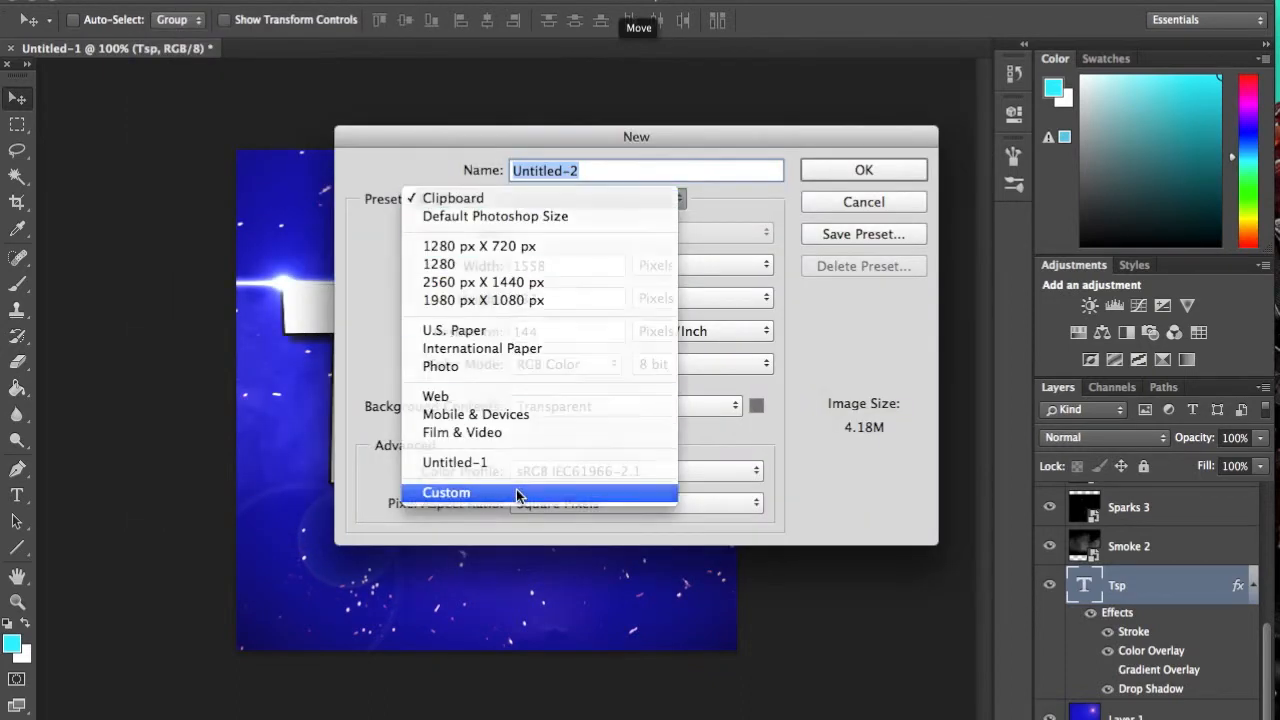
left_click(516, 491)
double_click(585, 271)
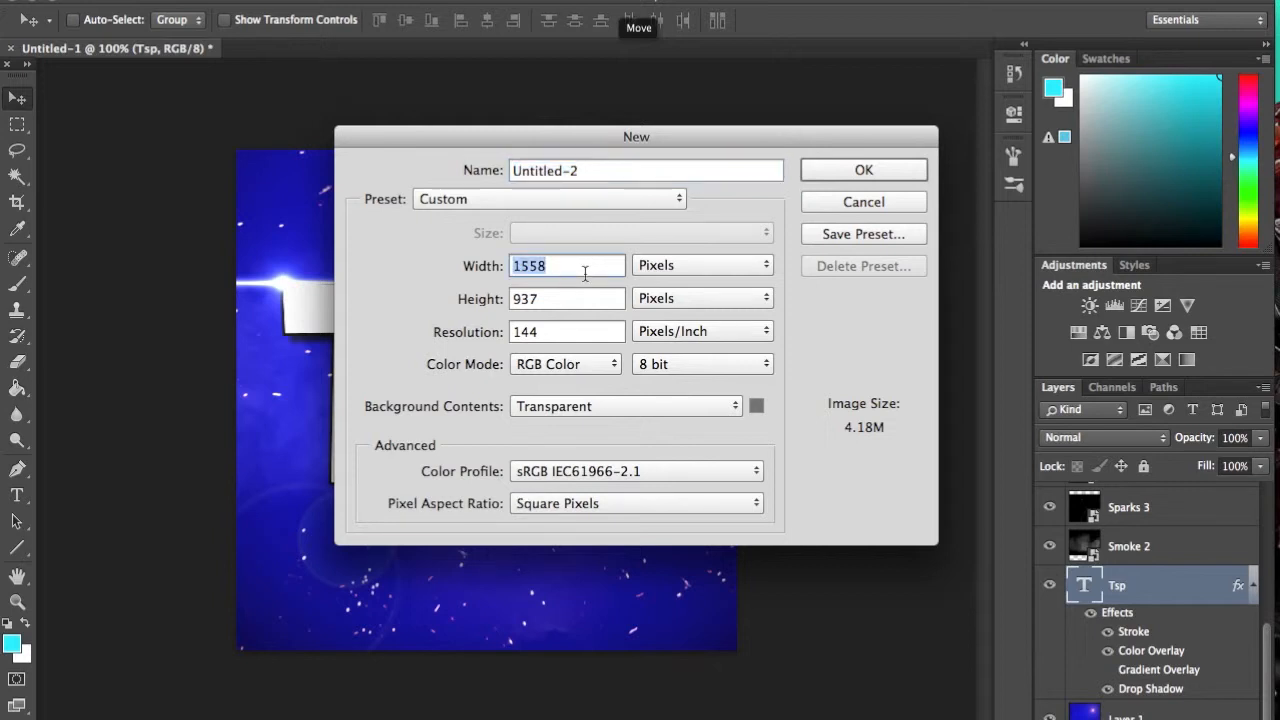
type("500")
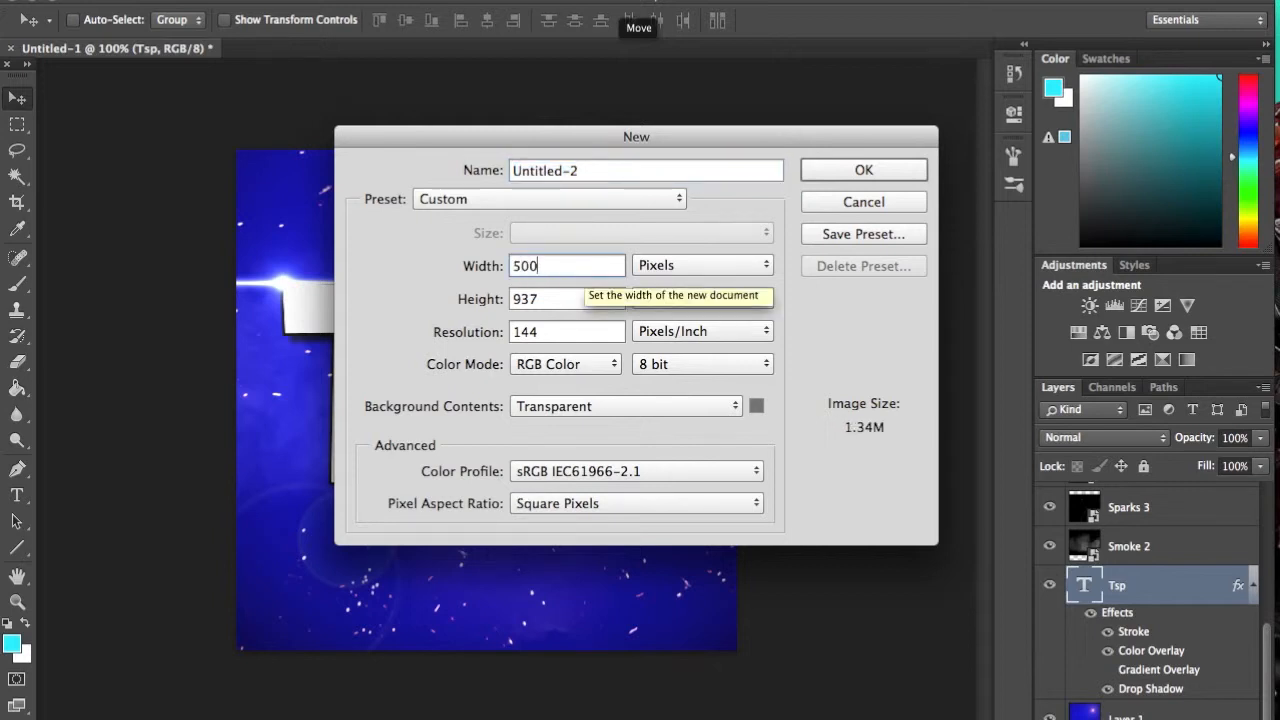
key("Tab")
type("500")
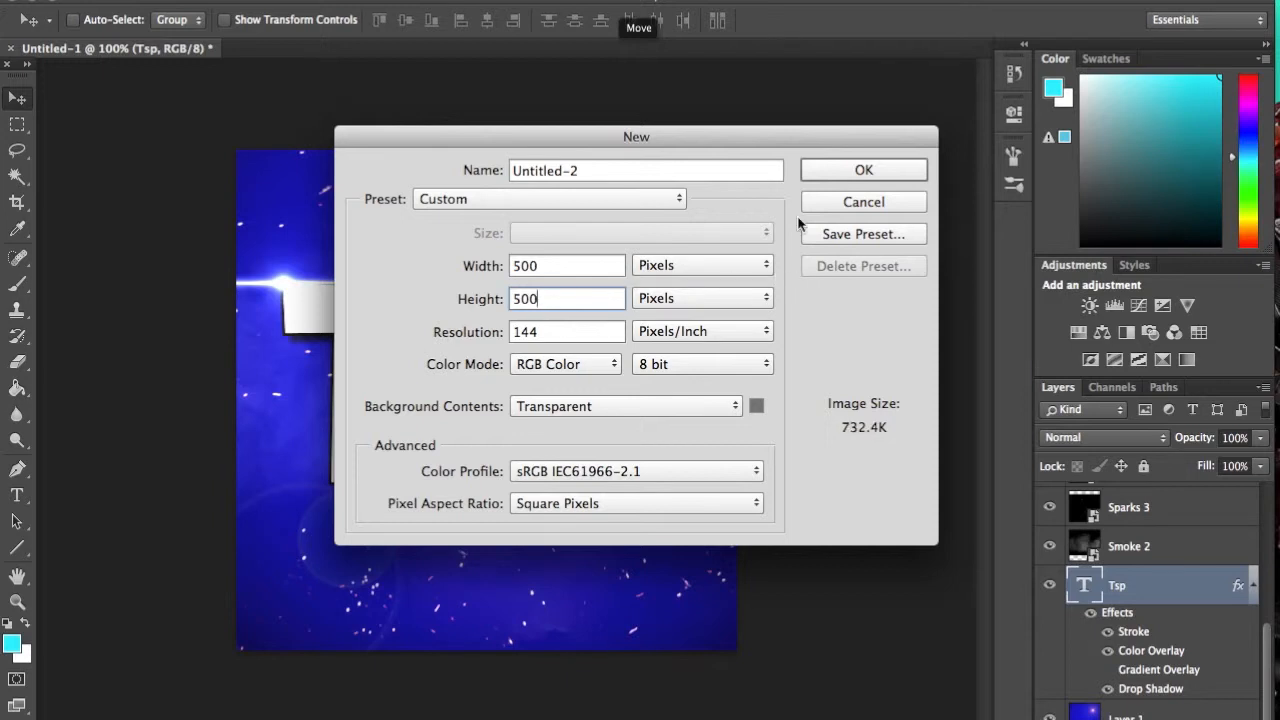
left_click(889, 172)
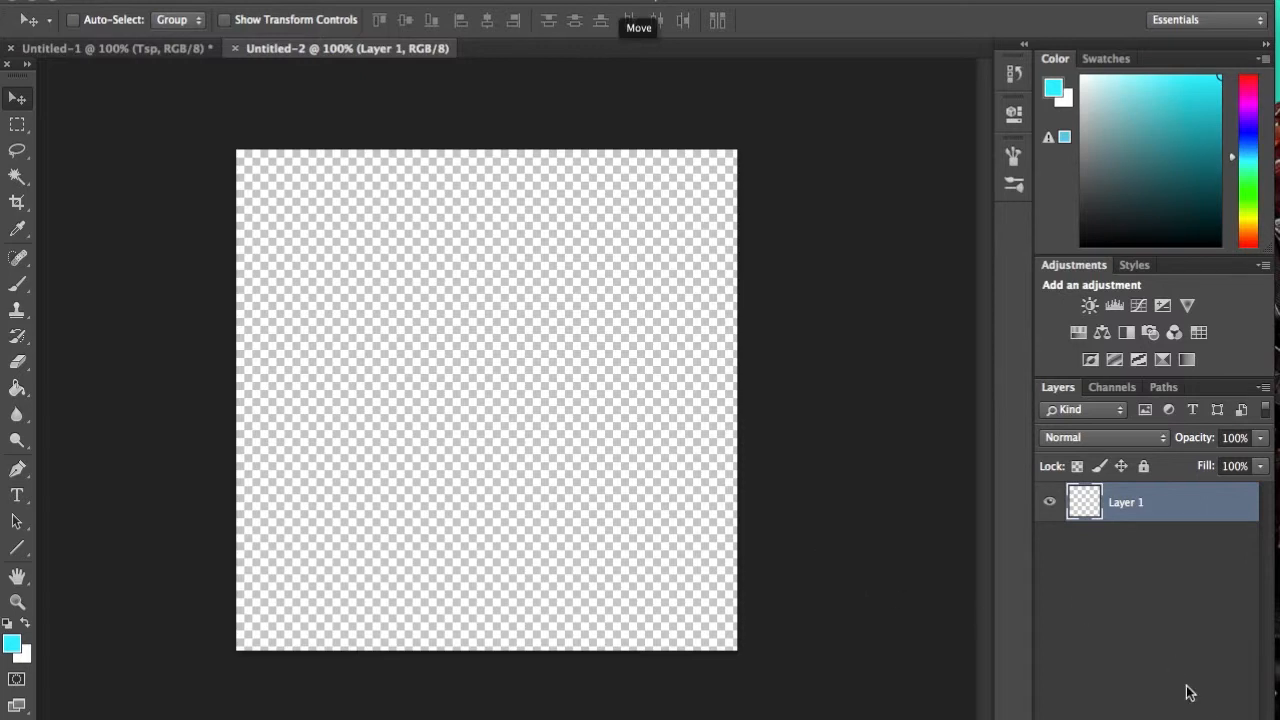
Step: Set the foreground colour to blue with red 31, green 20 and blue 255
left_click(13, 648)
left_click(1050, 404)
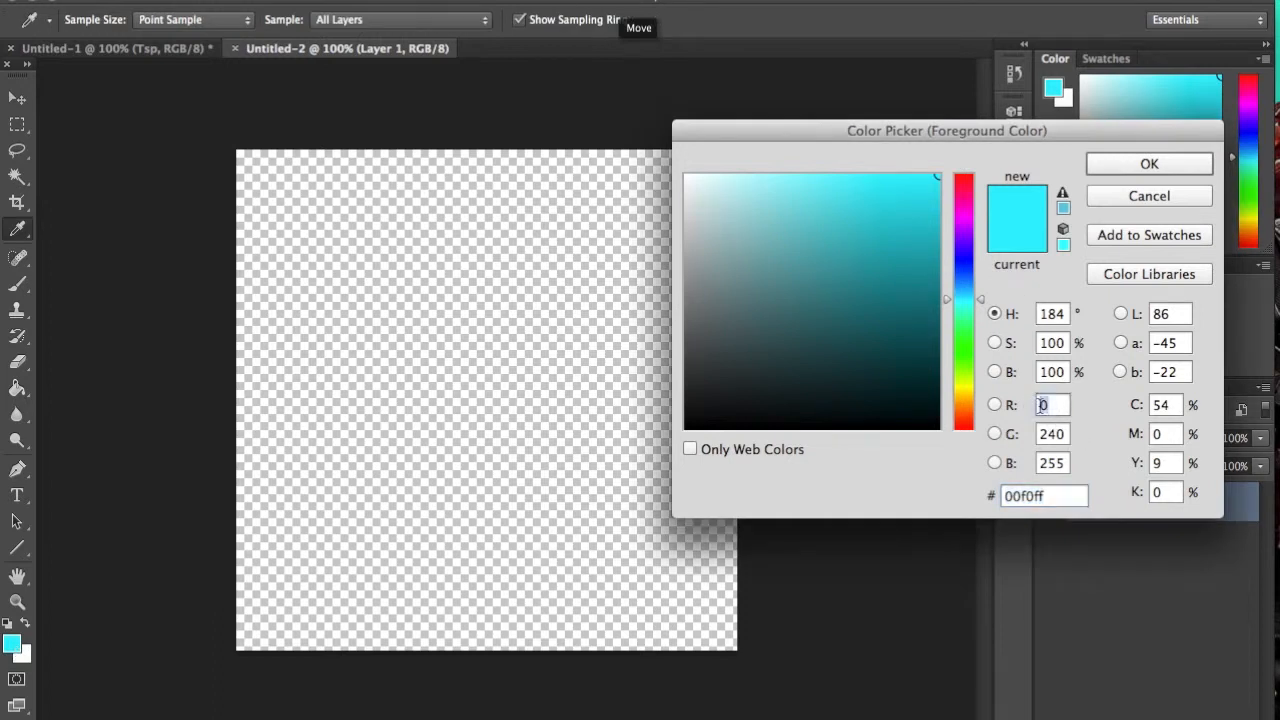
type("4")
type("3")
type("1")
key("Tab")
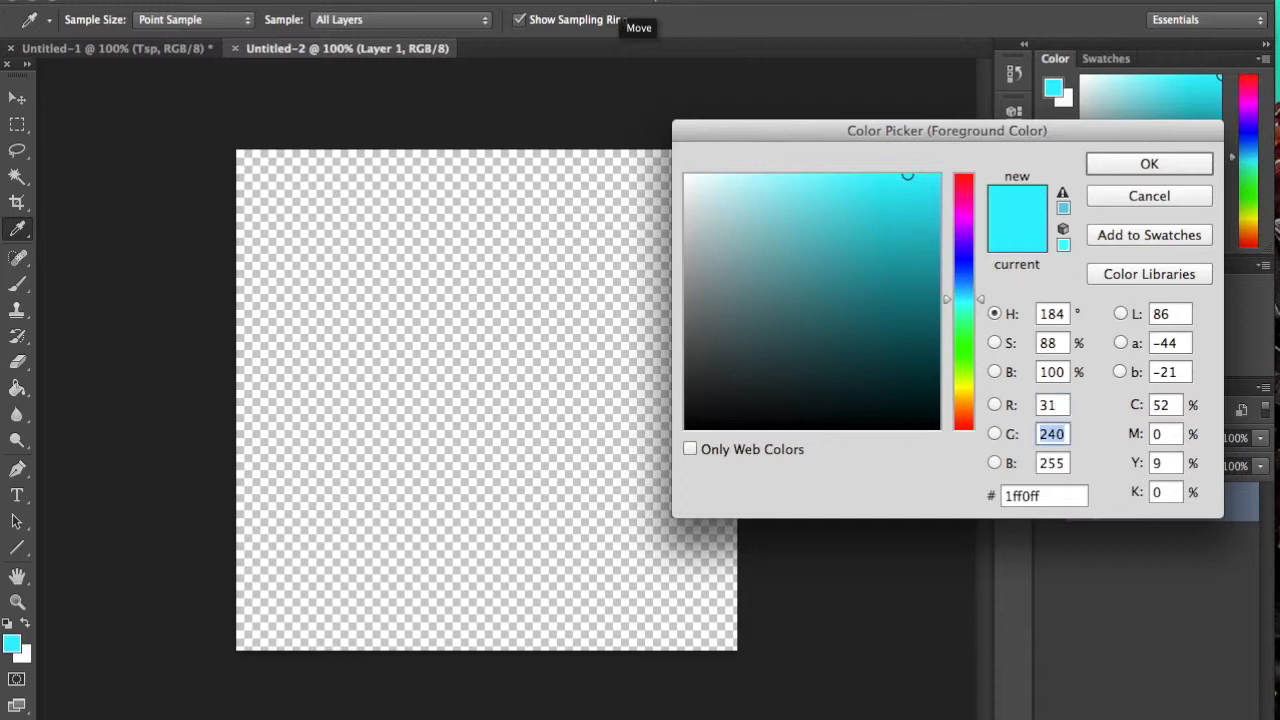
type("20")
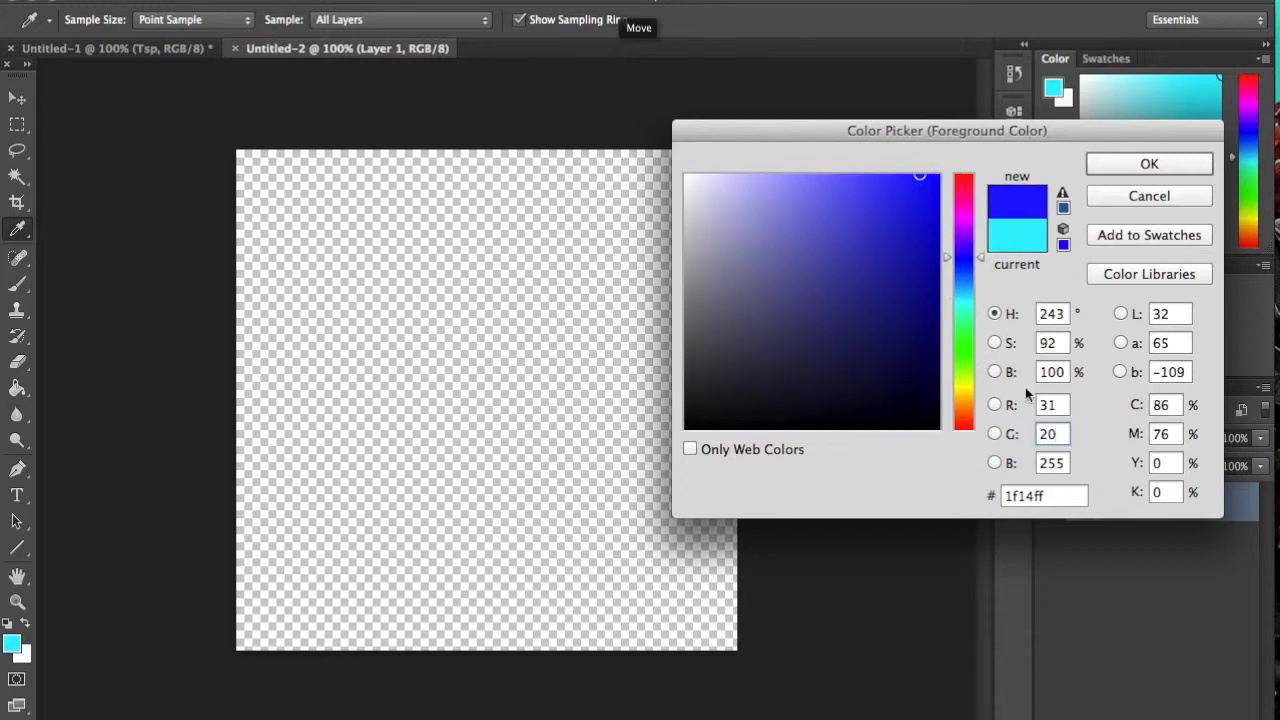
double_click(1056, 495)
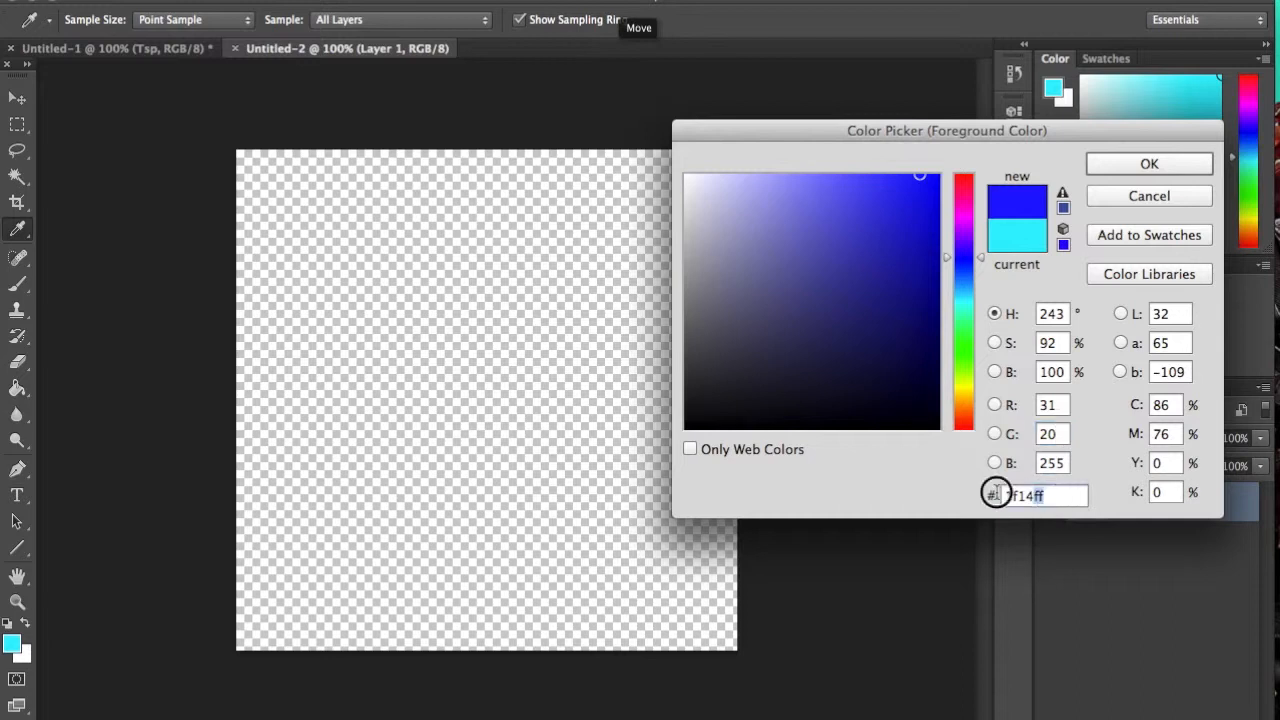
double_click(1050, 405)
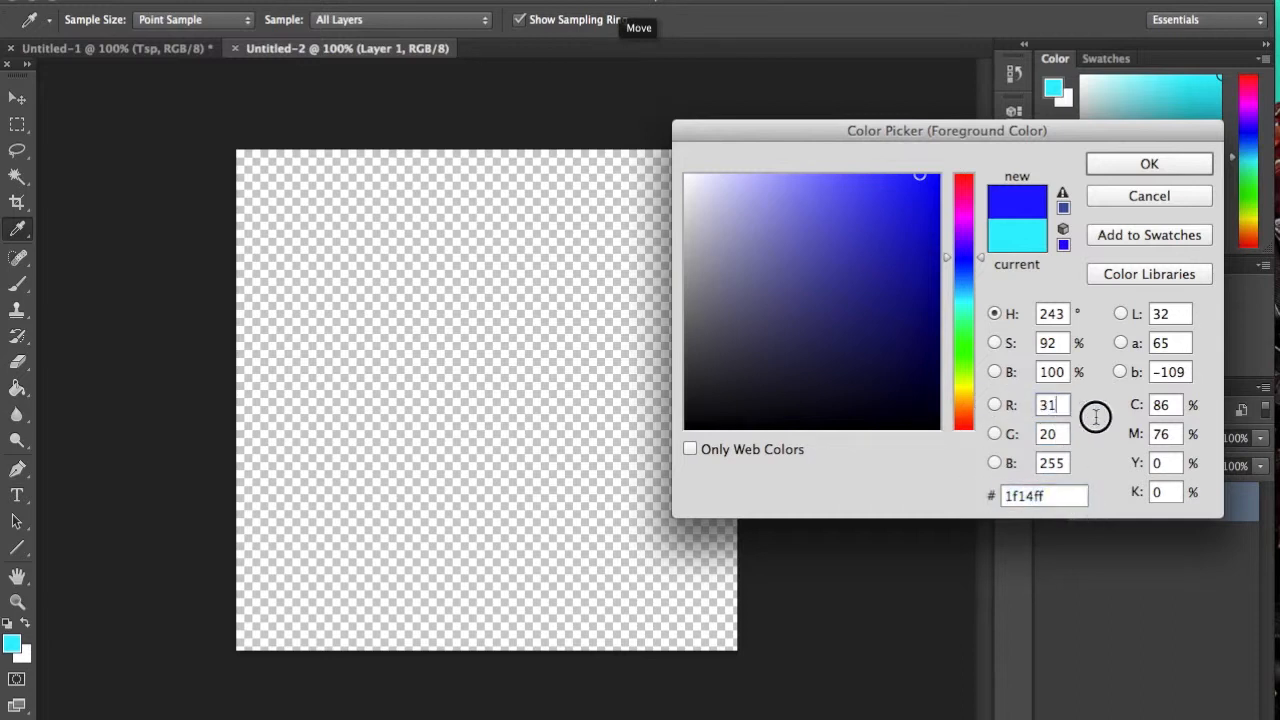
left_click(1138, 162)
key("v")
Step: Set the background colour to the same blue, with red 31, green 20 and blue 255
left_click(21, 653)
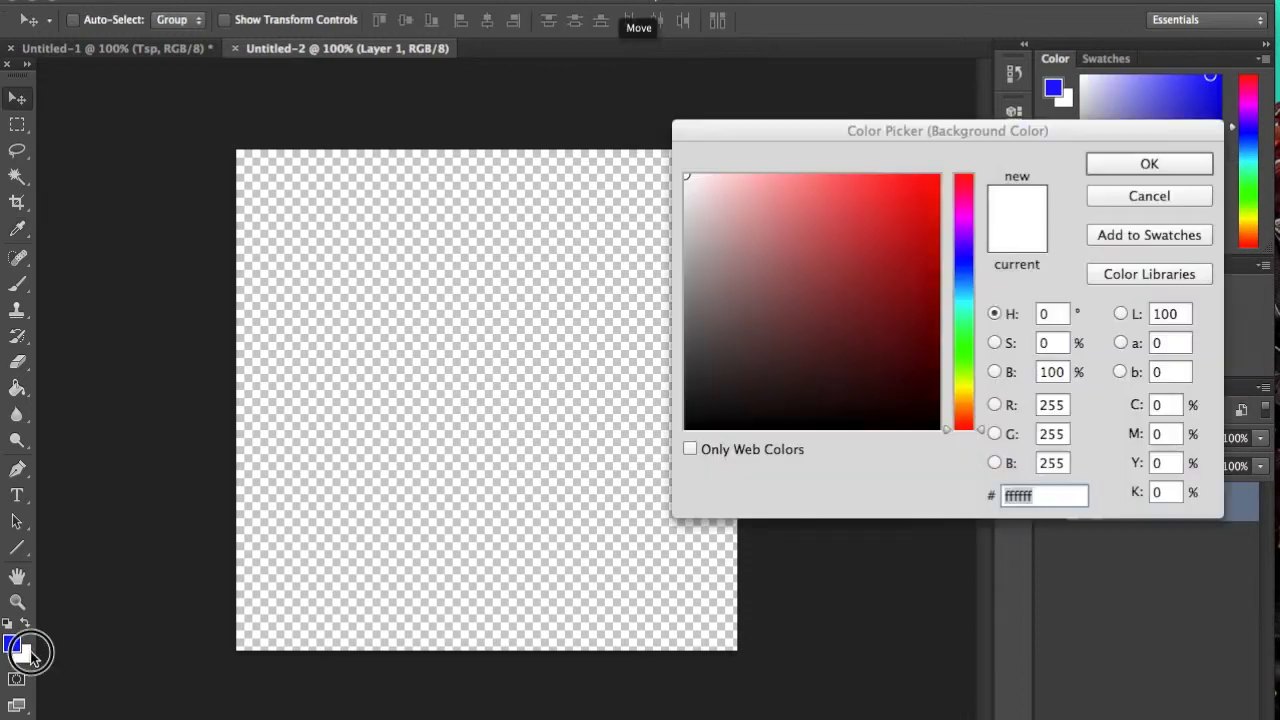
double_click(1062, 405)
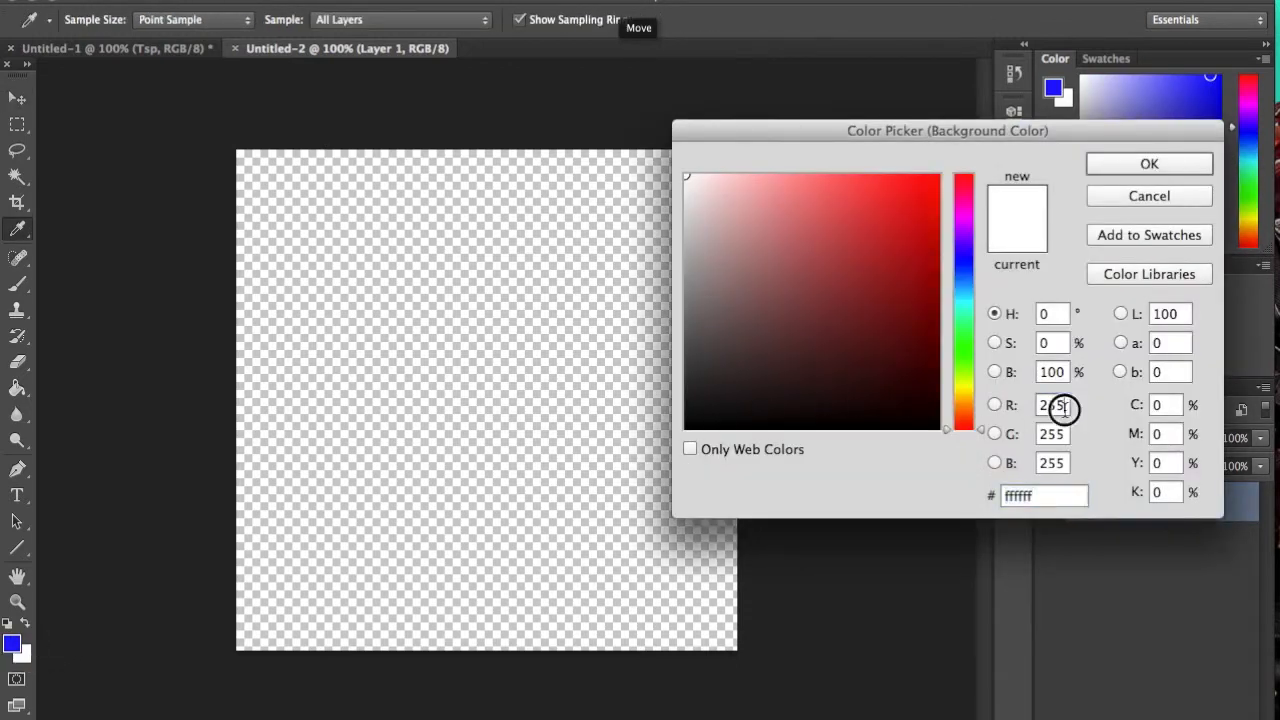
type("31")
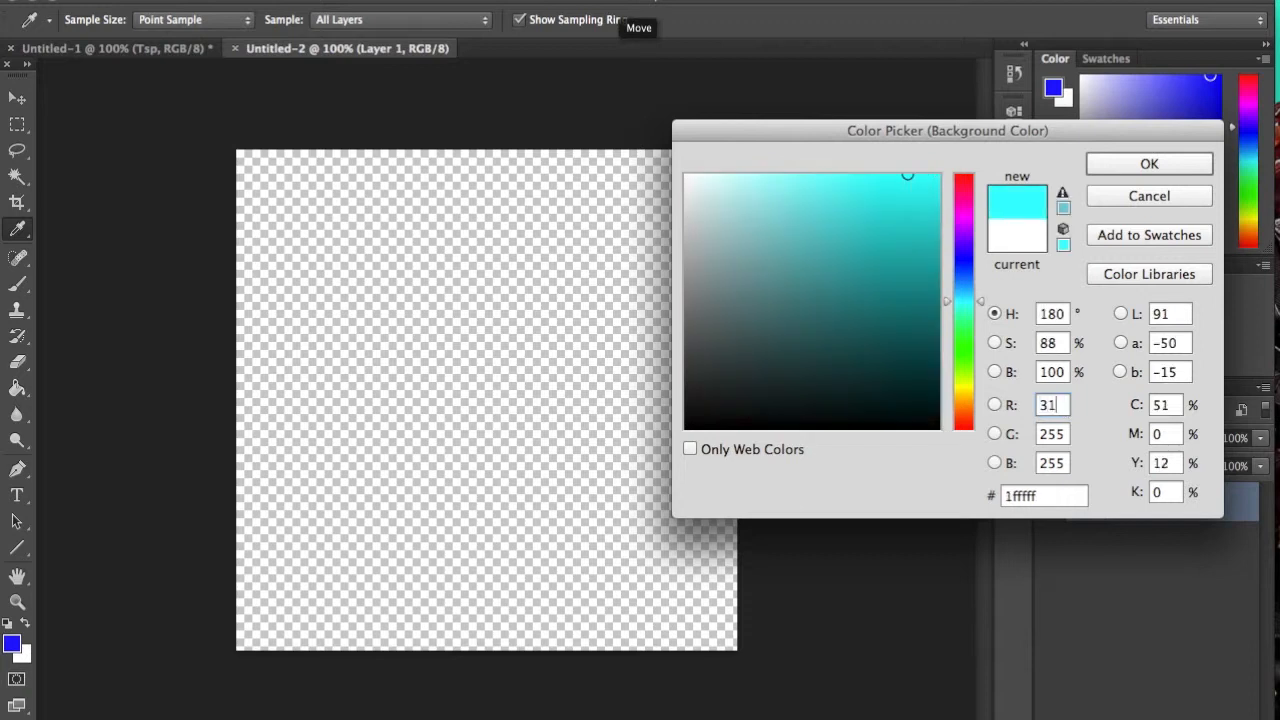
key("Tab")
type("20")
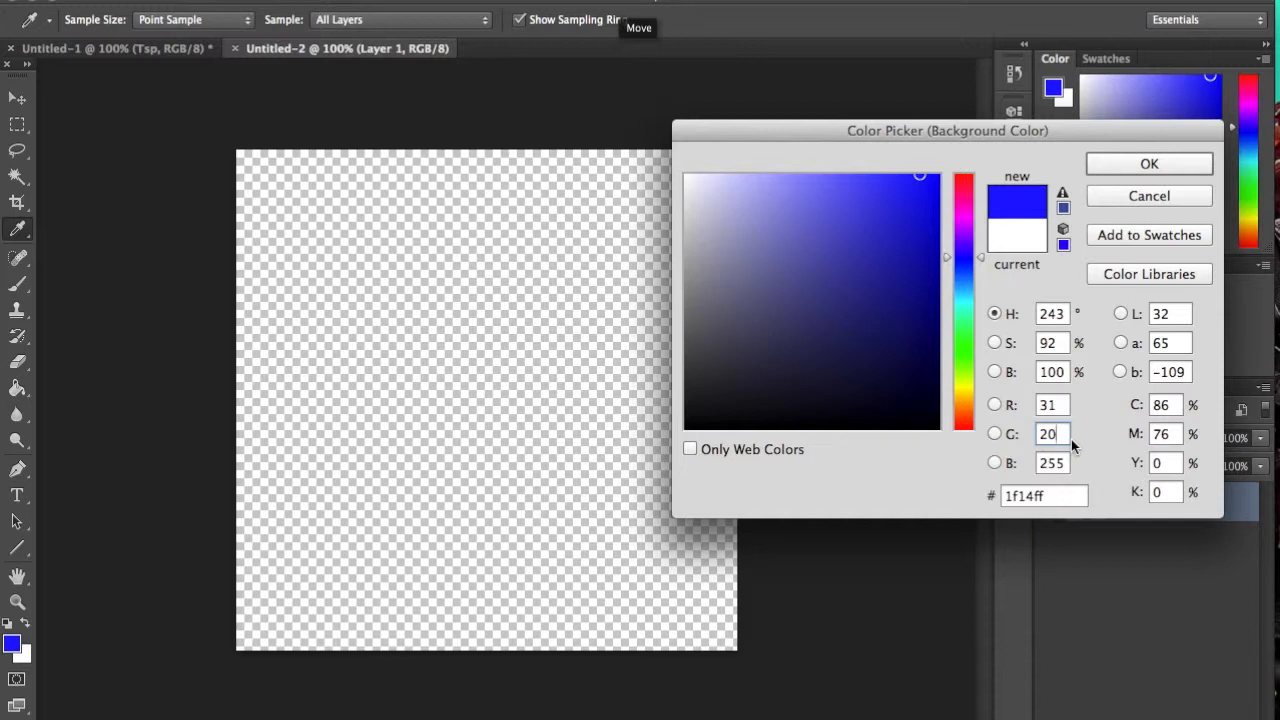
left_click(1149, 164)
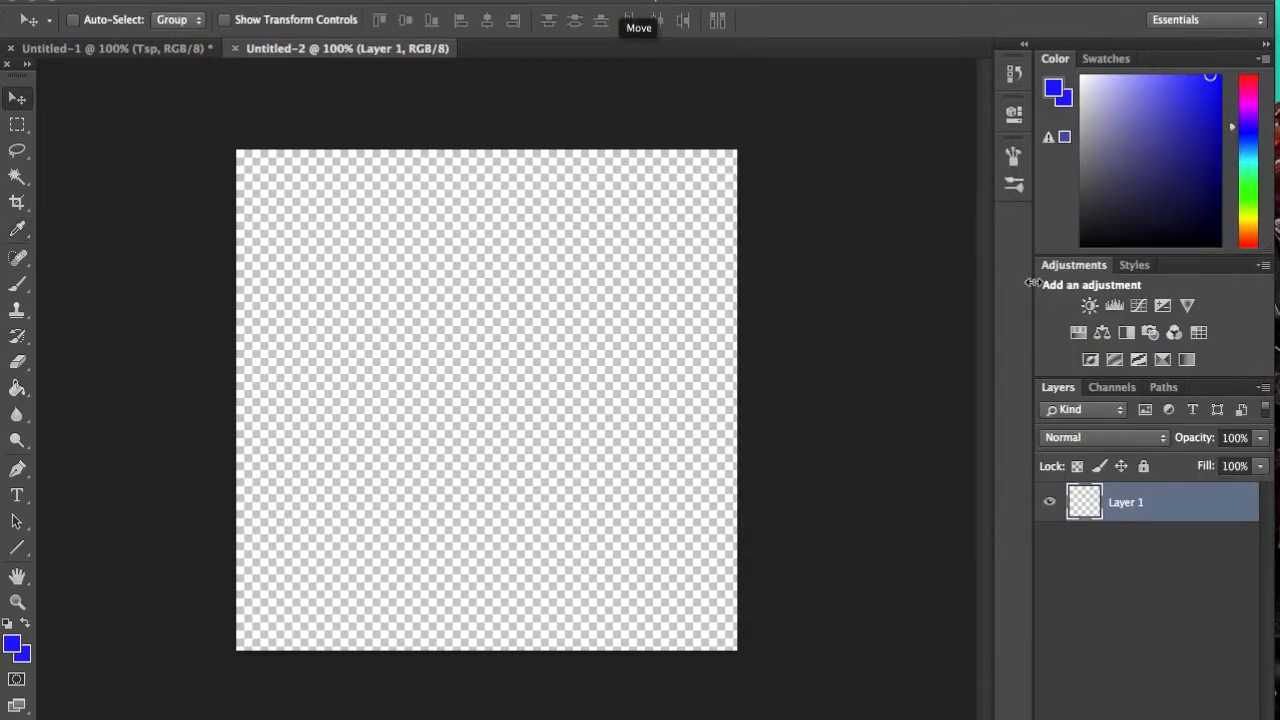
Step: Fill Layer 1 with the blue foreground colour and draw a radial gradient from near the canvas centre past its upper-left corner
key("g")
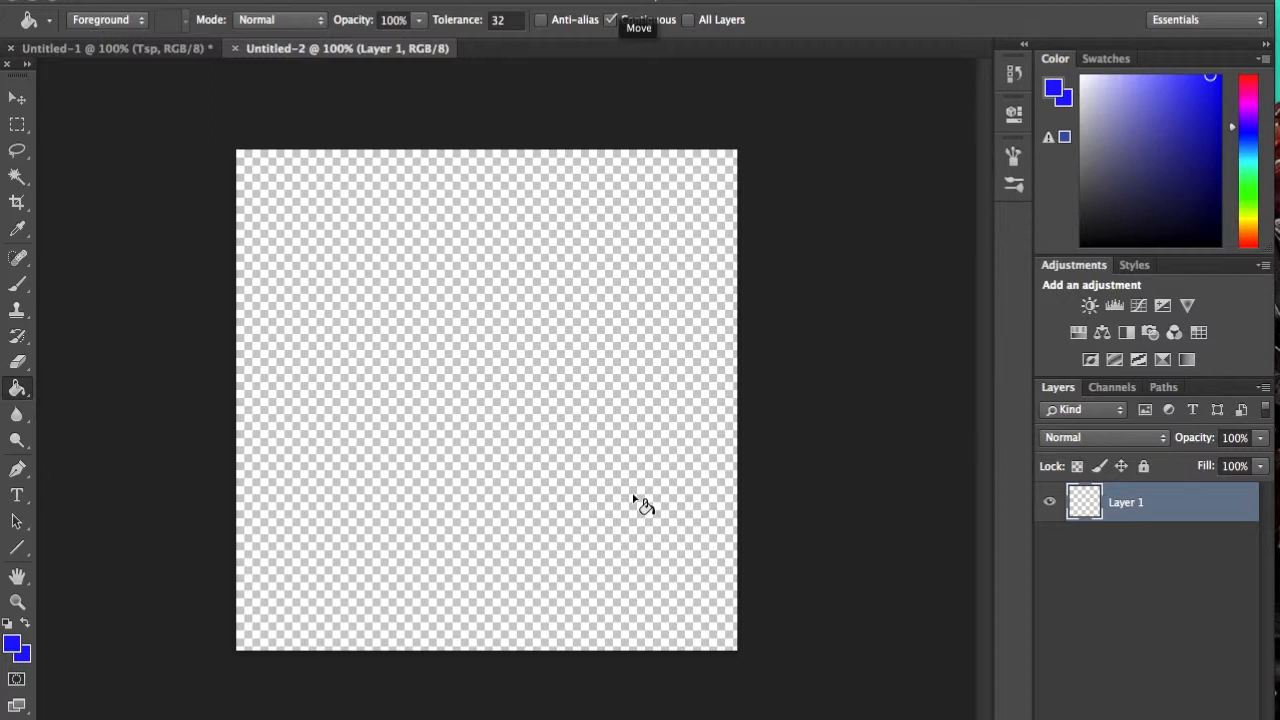
left_click(587, 453)
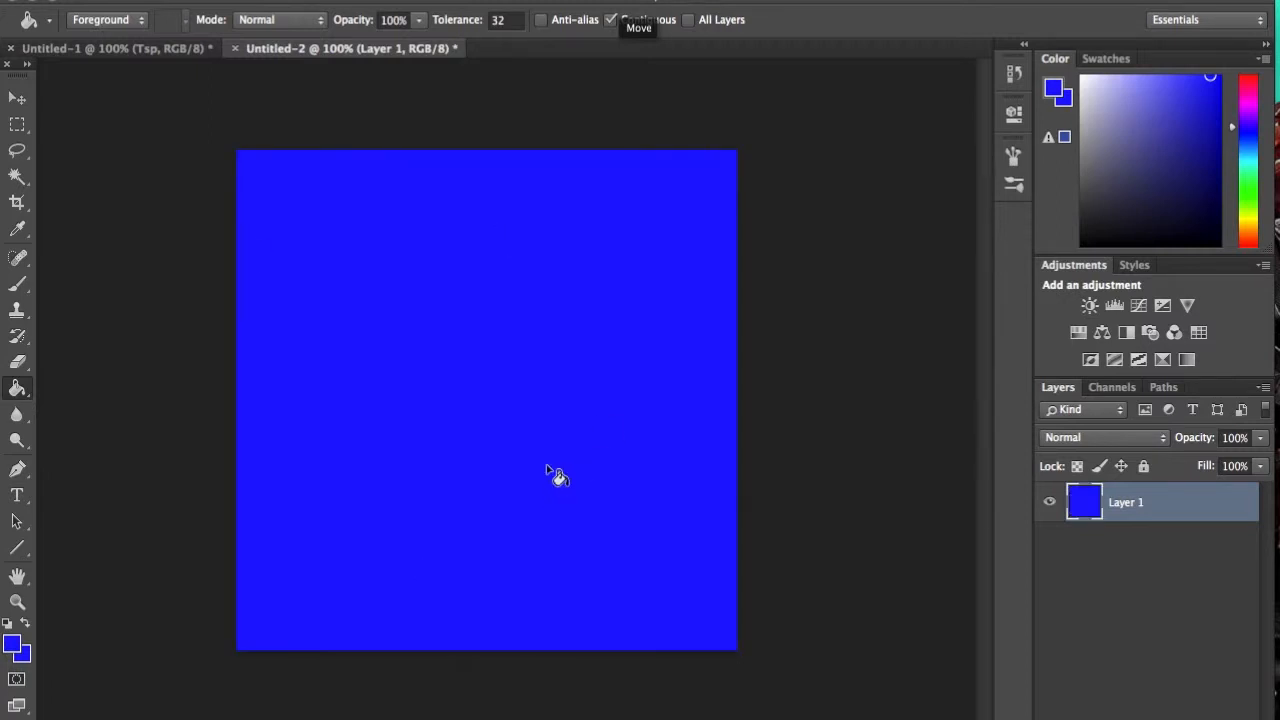
mouse_move(17, 389)
left_mouse_down()
mouse_move(88, 405)
mouse_move(100, 382)
left_mouse_up()
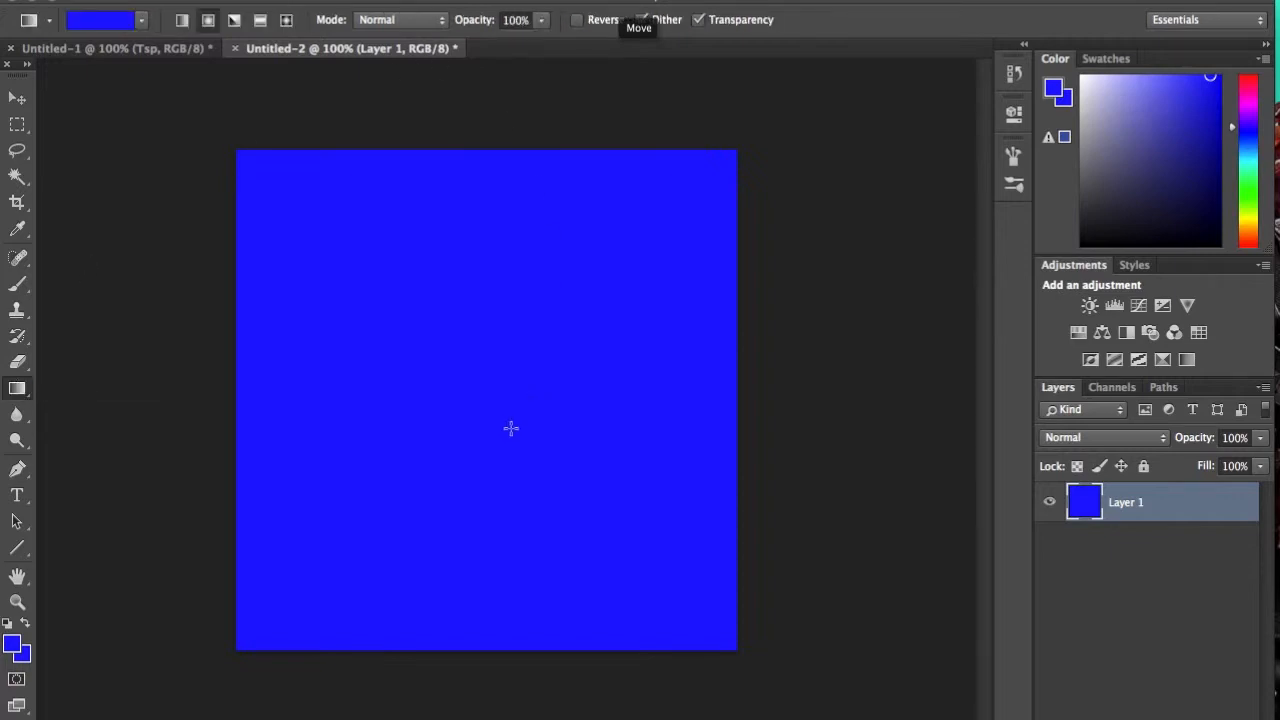
left_click_drag(474, 408, 210, 123)
Step: Apply the Lighting Effects filter to Layer 1 using a spot light with intensity 25 and hotspot 42
left_click(475, 2)
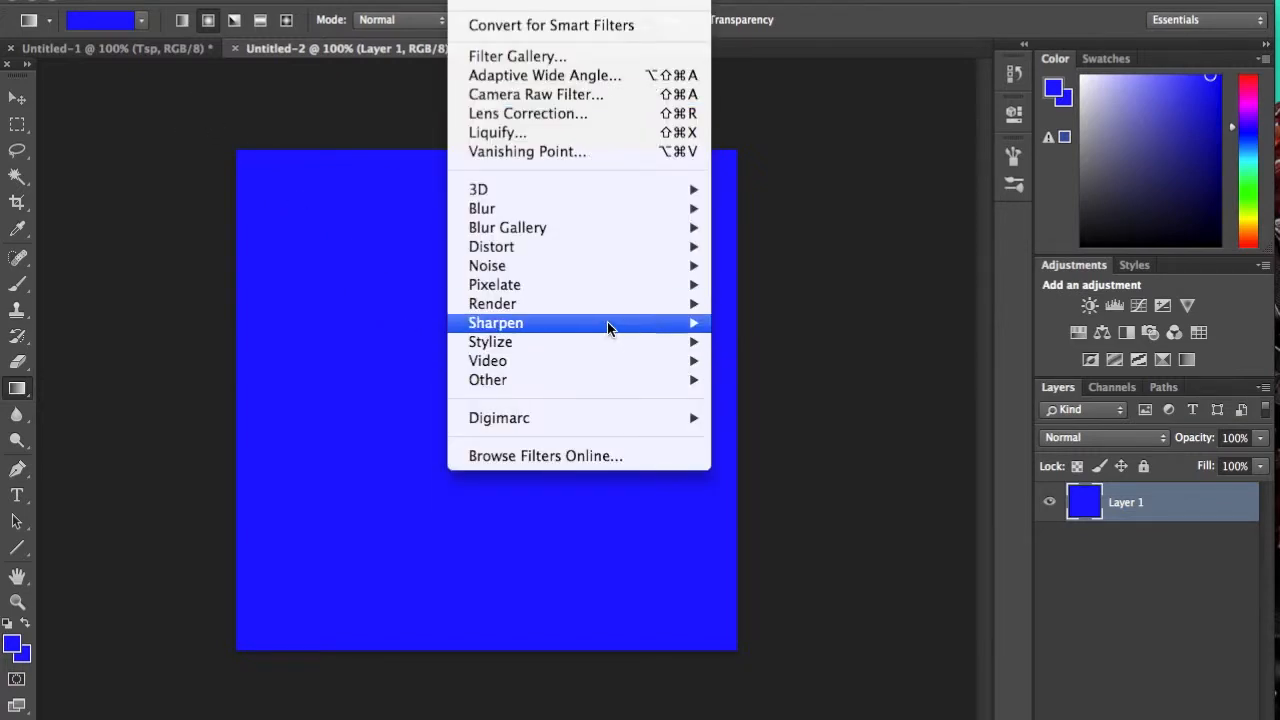
mouse_move(612, 305)
left_click(770, 379)
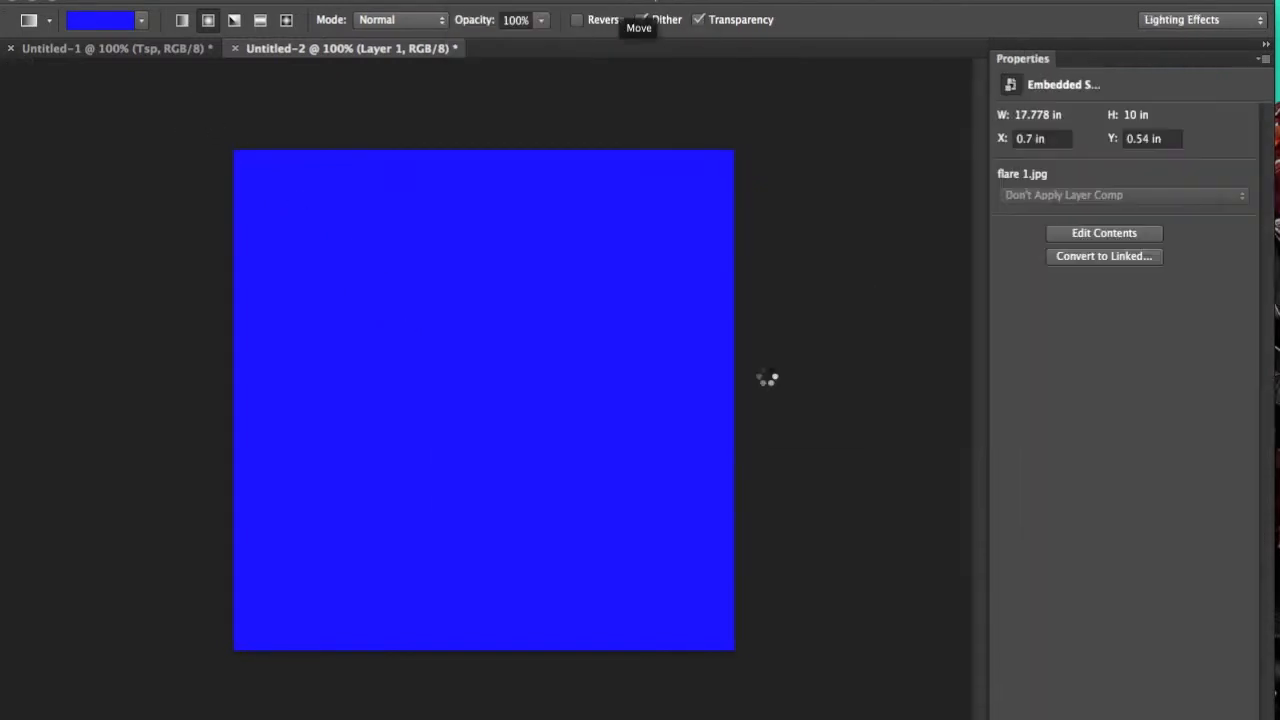
left_click(1240, 181)
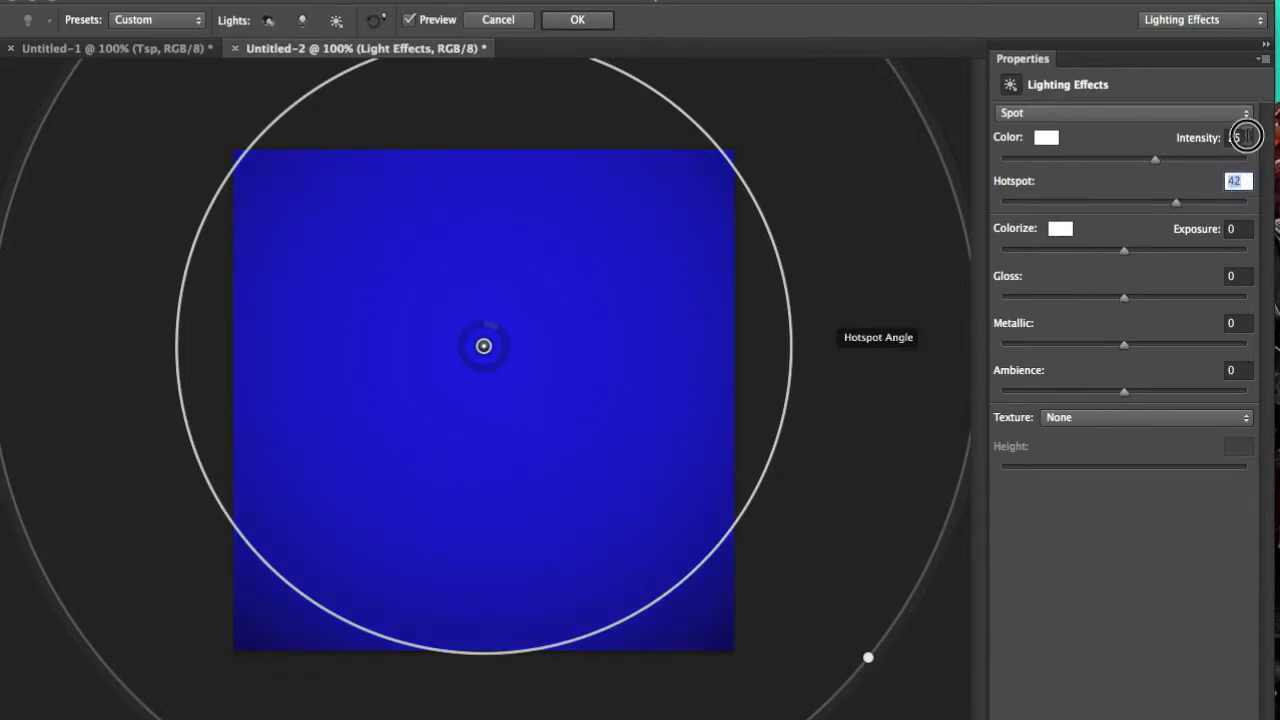
left_click(1240, 138)
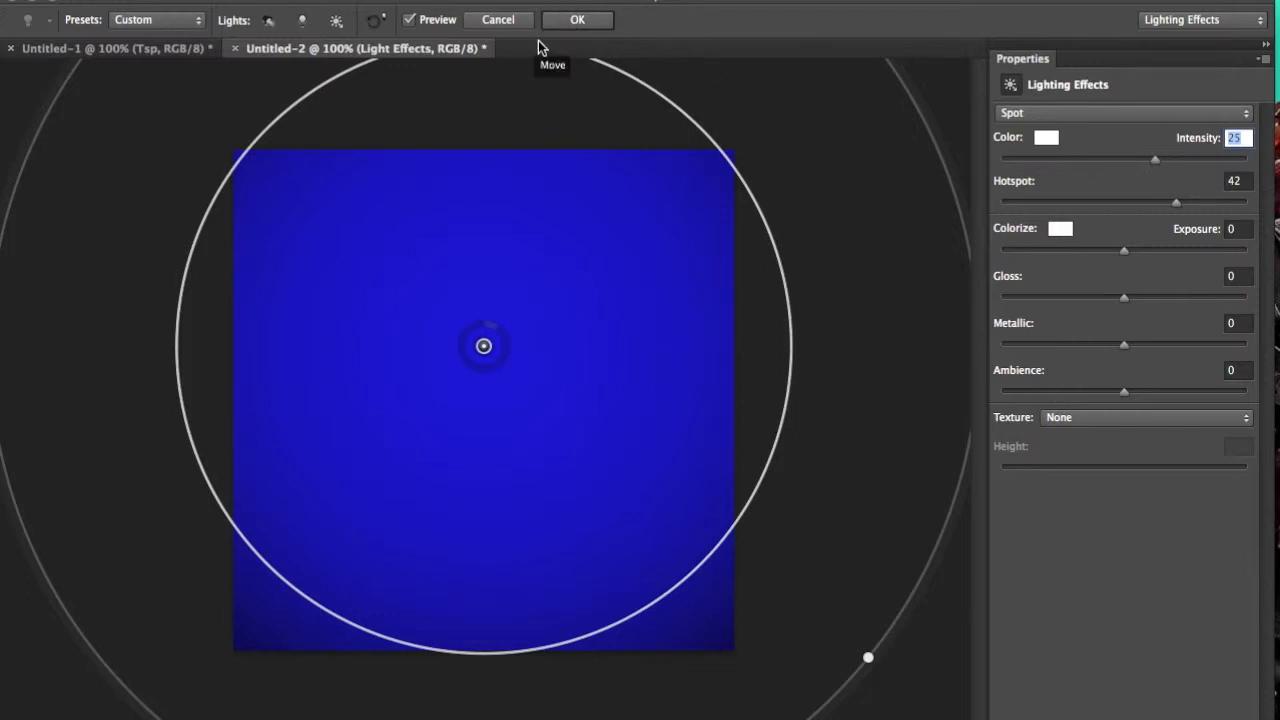
left_click(563, 21)
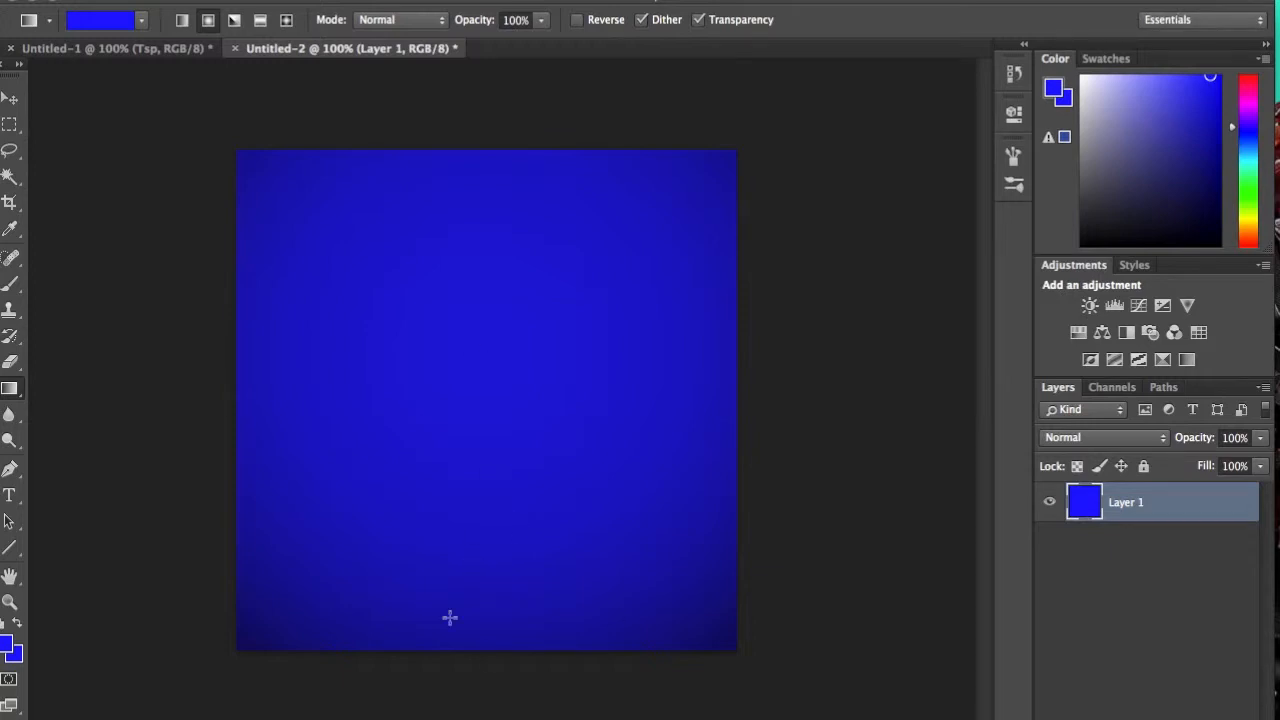
Step: Set the Type tool's text colour to white (ffffff)
key("t")
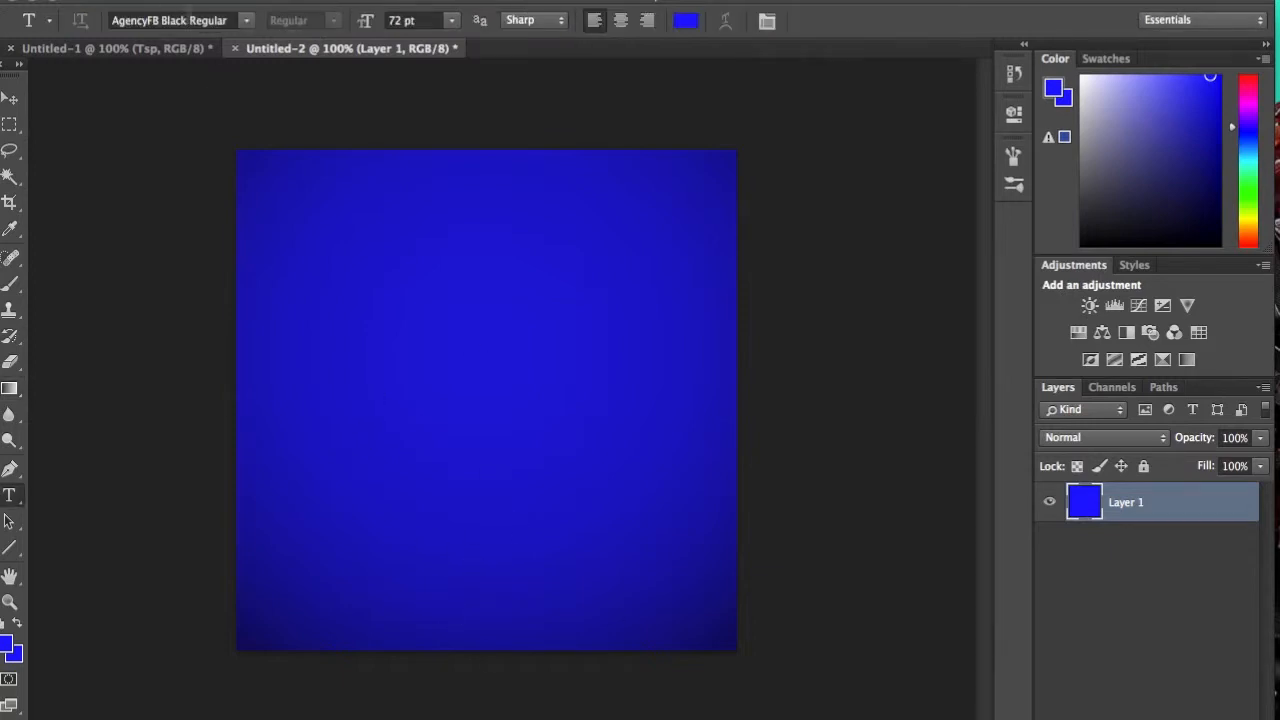
left_click(229, 18)
left_click(686, 20)
left_click_drag(960, 407, 572, 88)
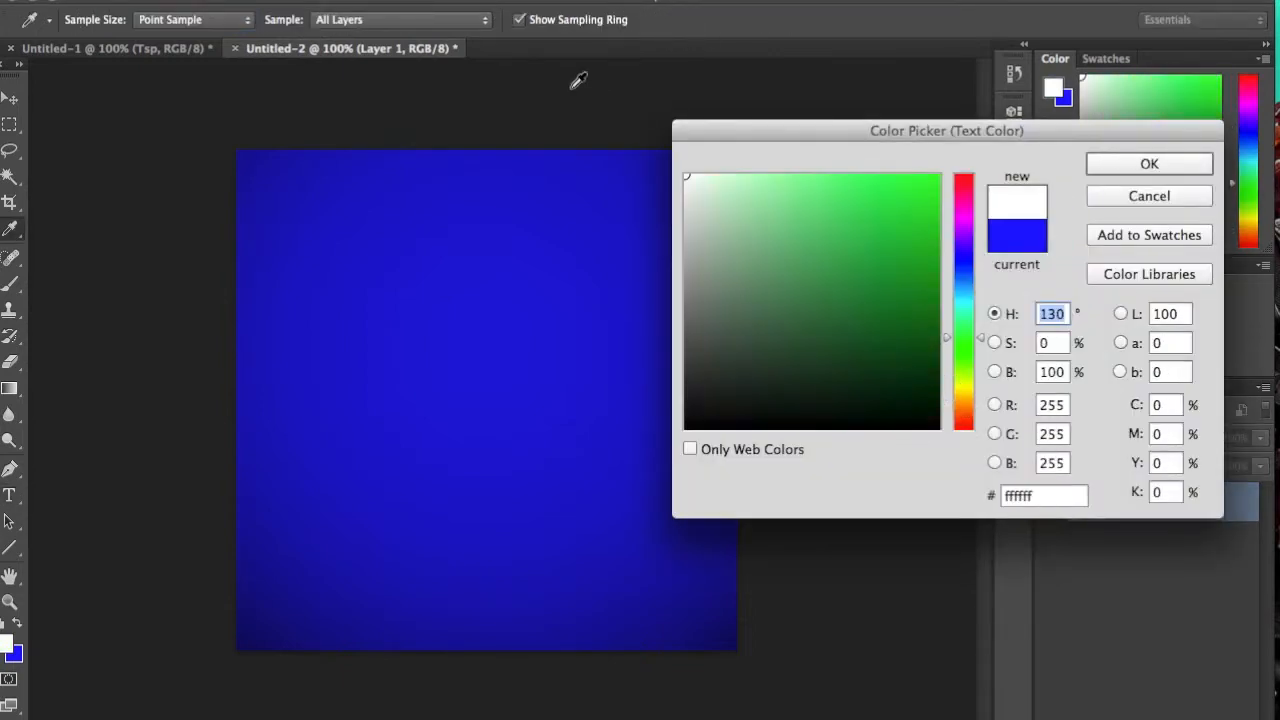
left_click(1166, 166)
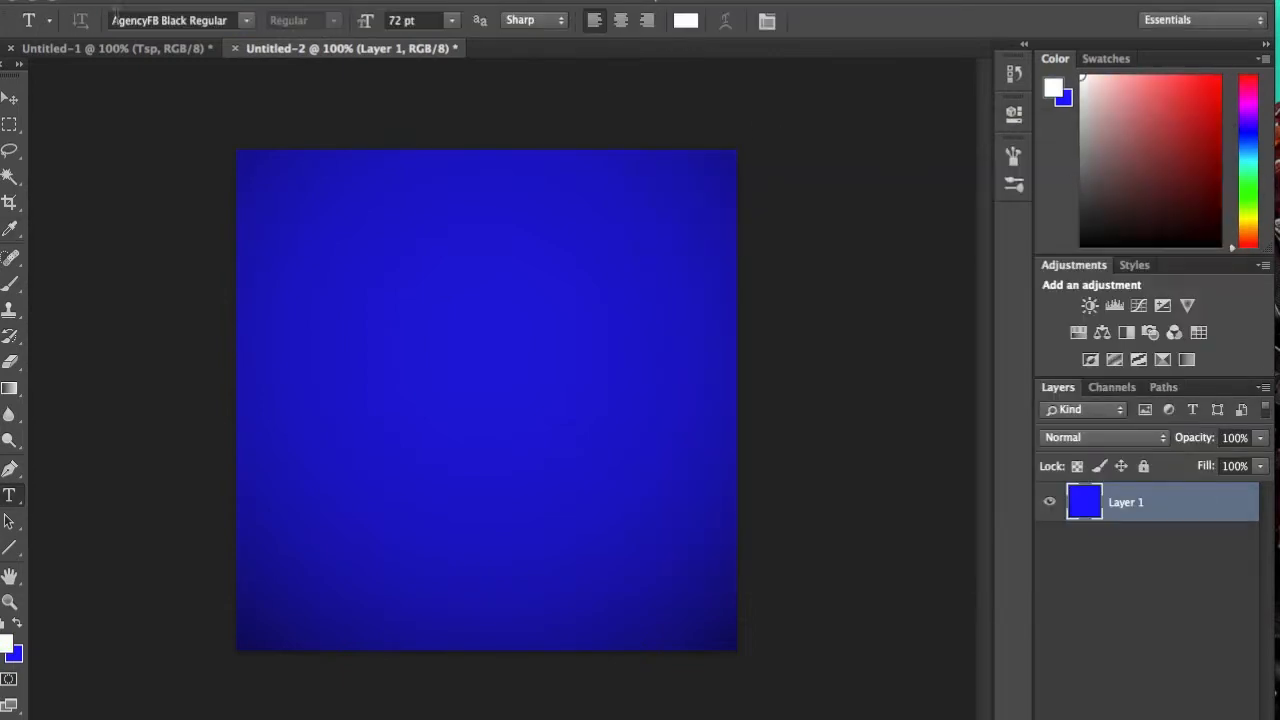
Step: Set the text font to Toonish Regular and its size to 120 pt
left_click(226, 19)
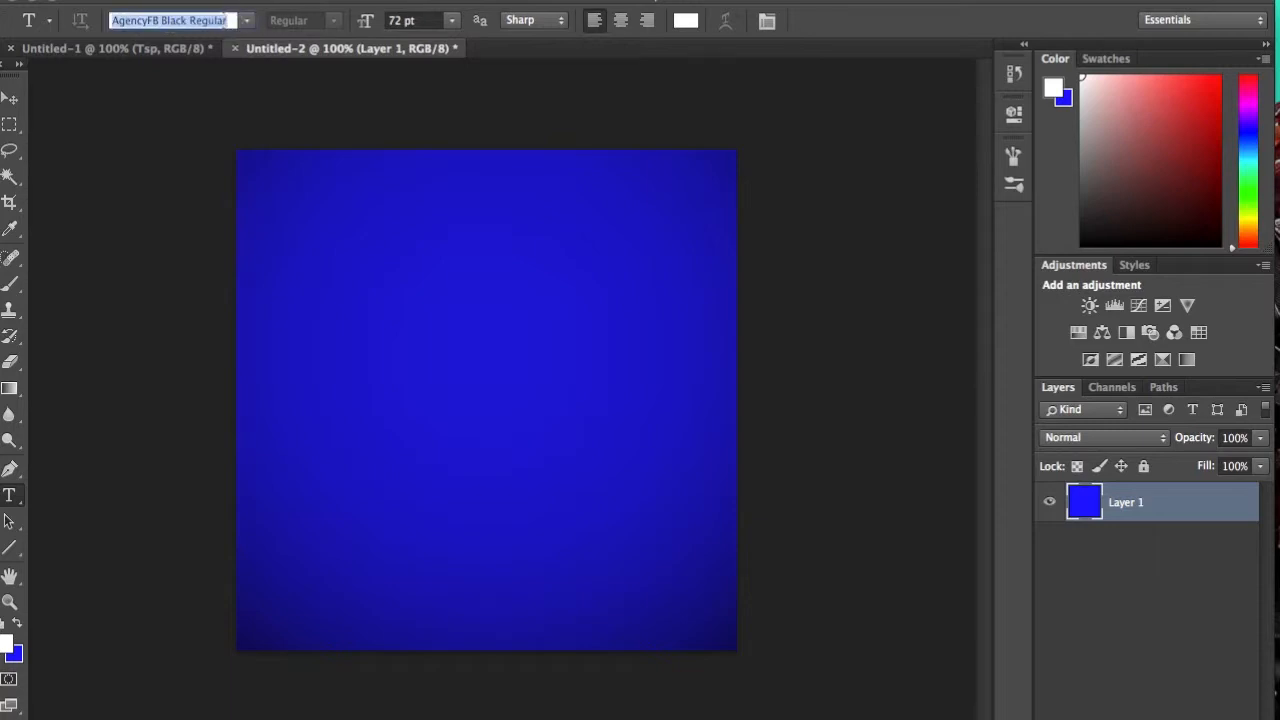
type("toonish")
left_click(280, 77)
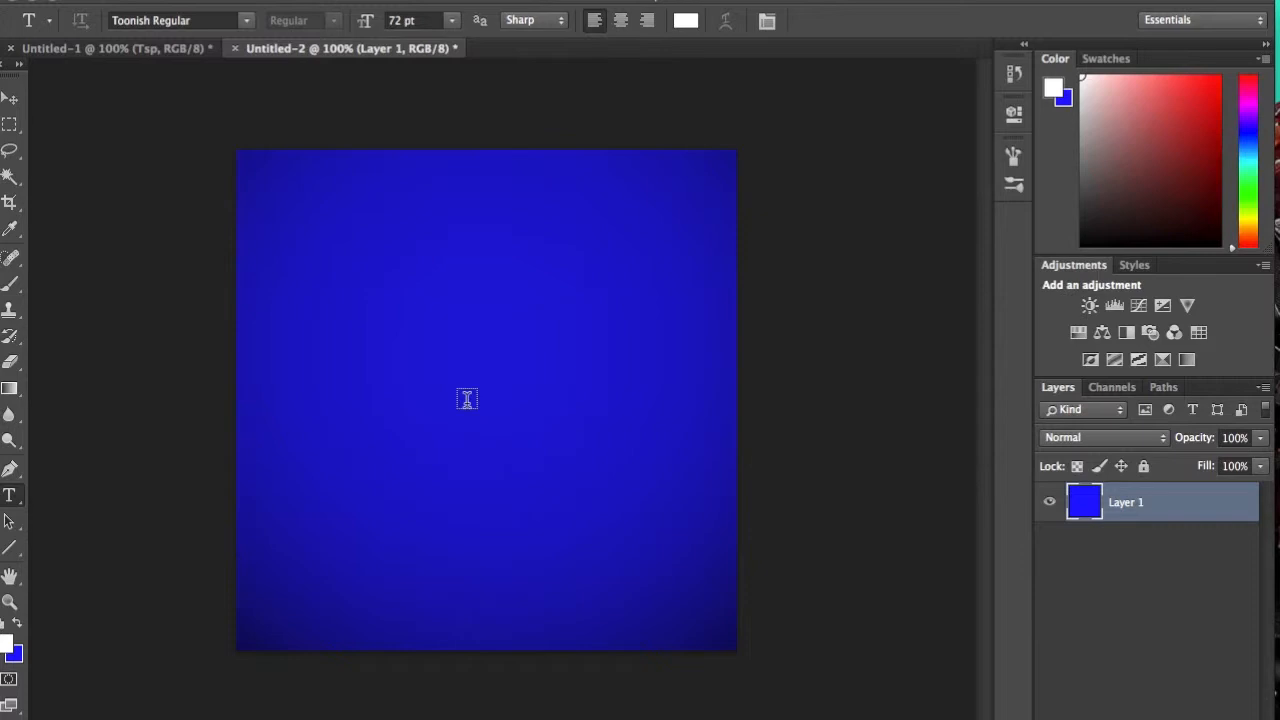
double_click(398, 20)
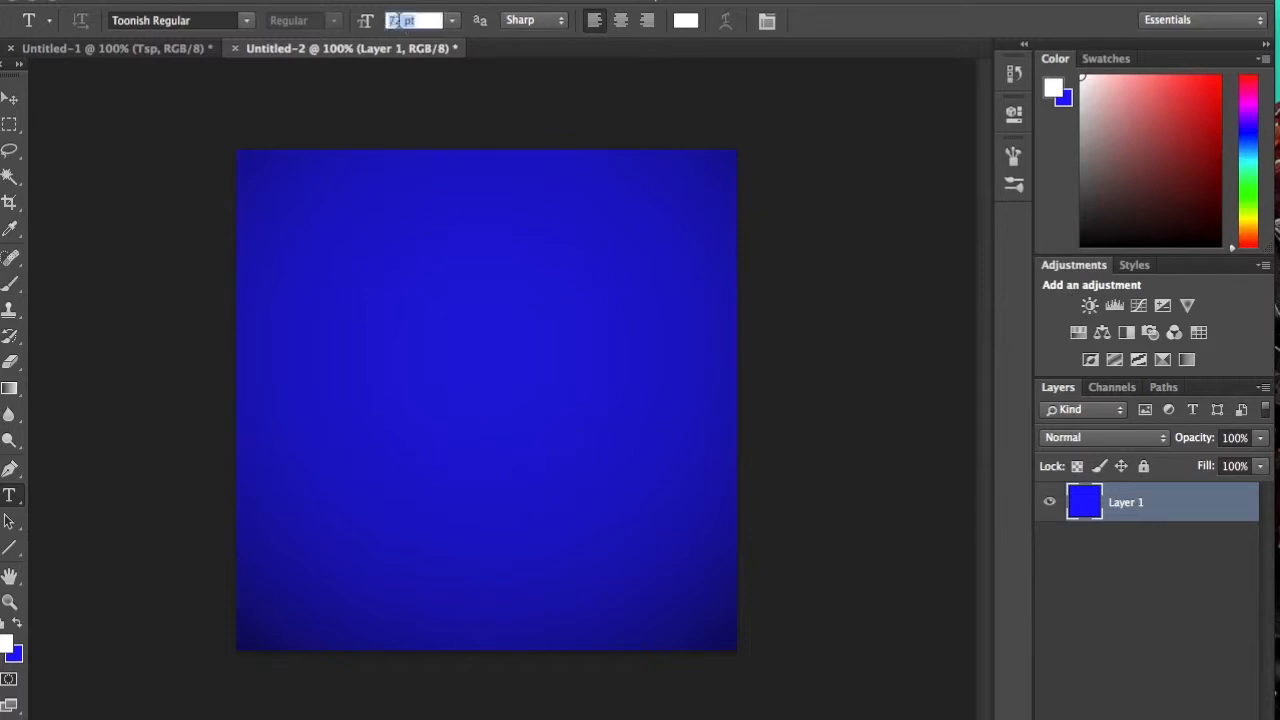
type("120")
key("Return")
Step: Add the text "Tsp" to the canvas, centre it horizontally and slightly above the middle, and commit it
left_click(476, 423)
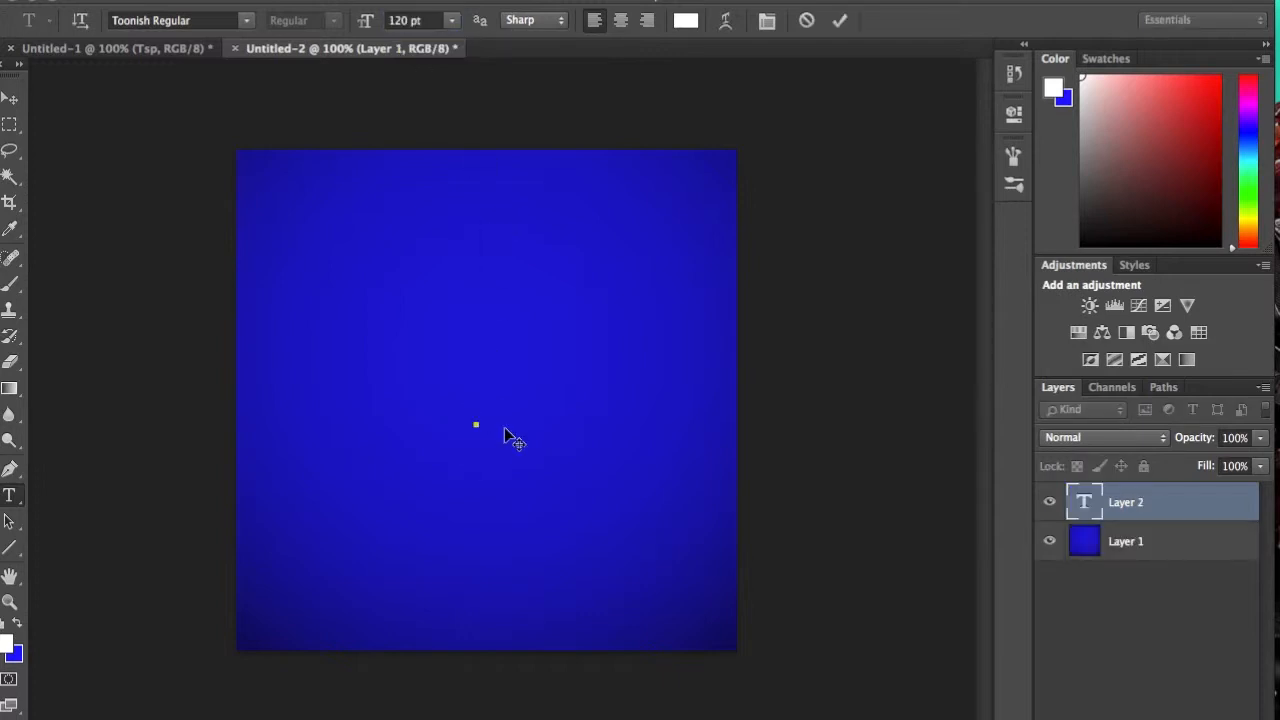
type("TSP")
left_click_drag(603, 485, 430, 535)
left_click(523, 480)
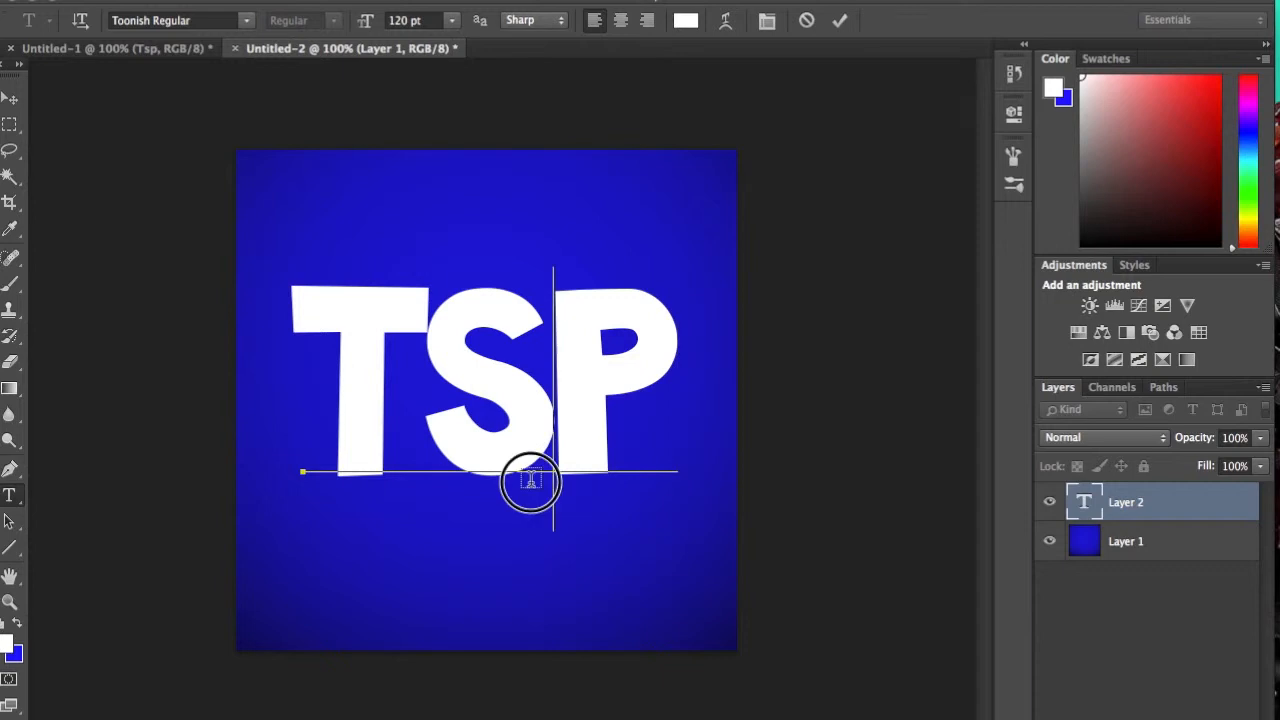
left_click(517, 518)
left_click_drag(504, 542, 503, 558)
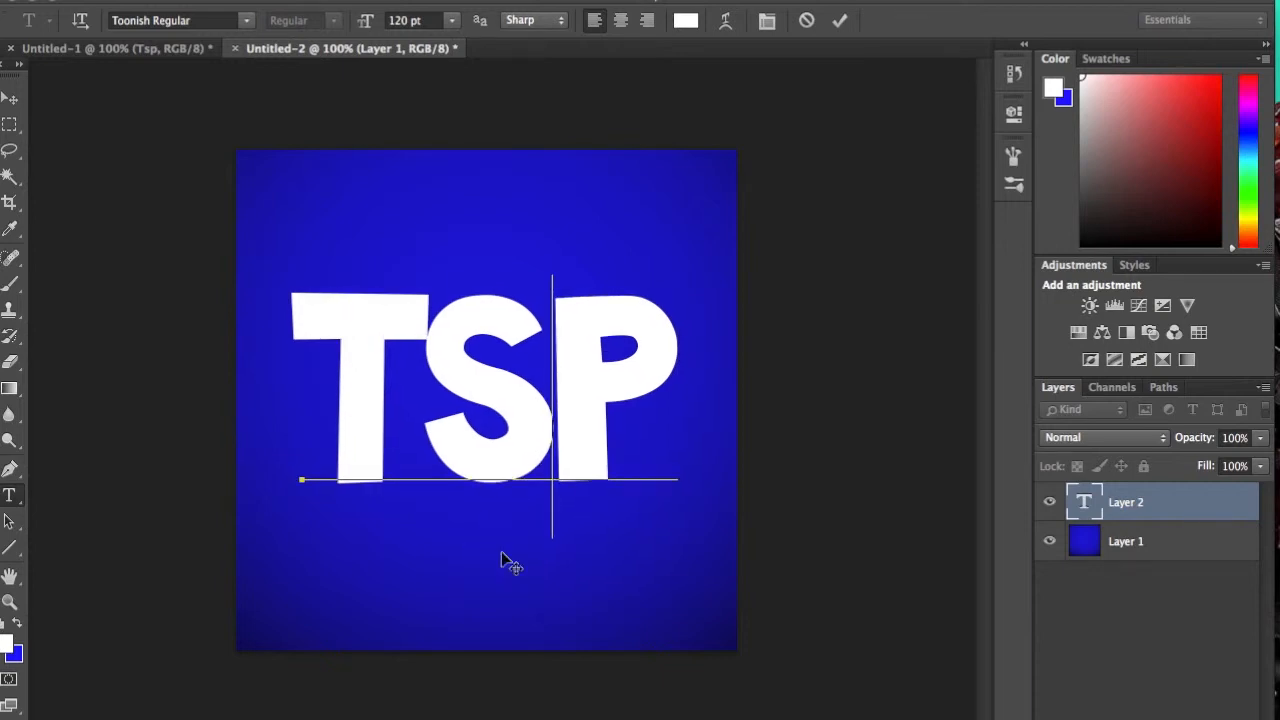
left_click(840, 22)
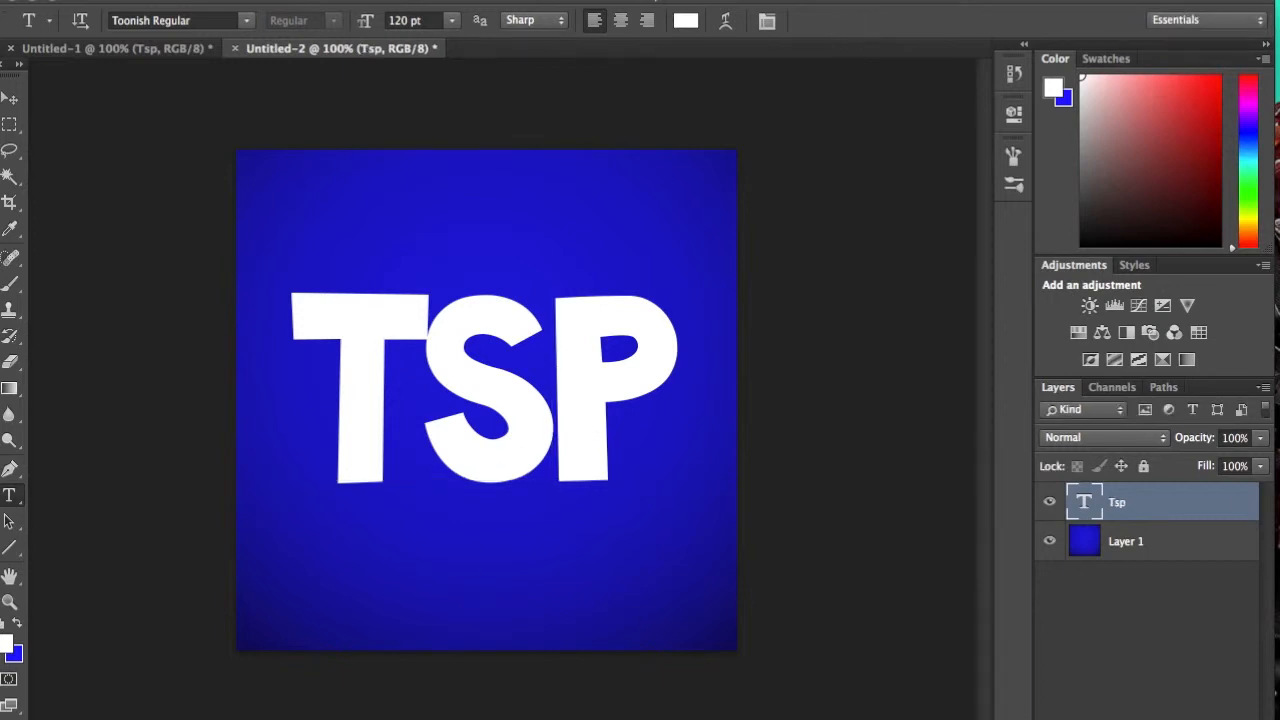
Step: Add a Drop Shadow effect to the Tsp text layer with a distance of 10 px
left_click(1098, 718)
left_click(1108, 713)
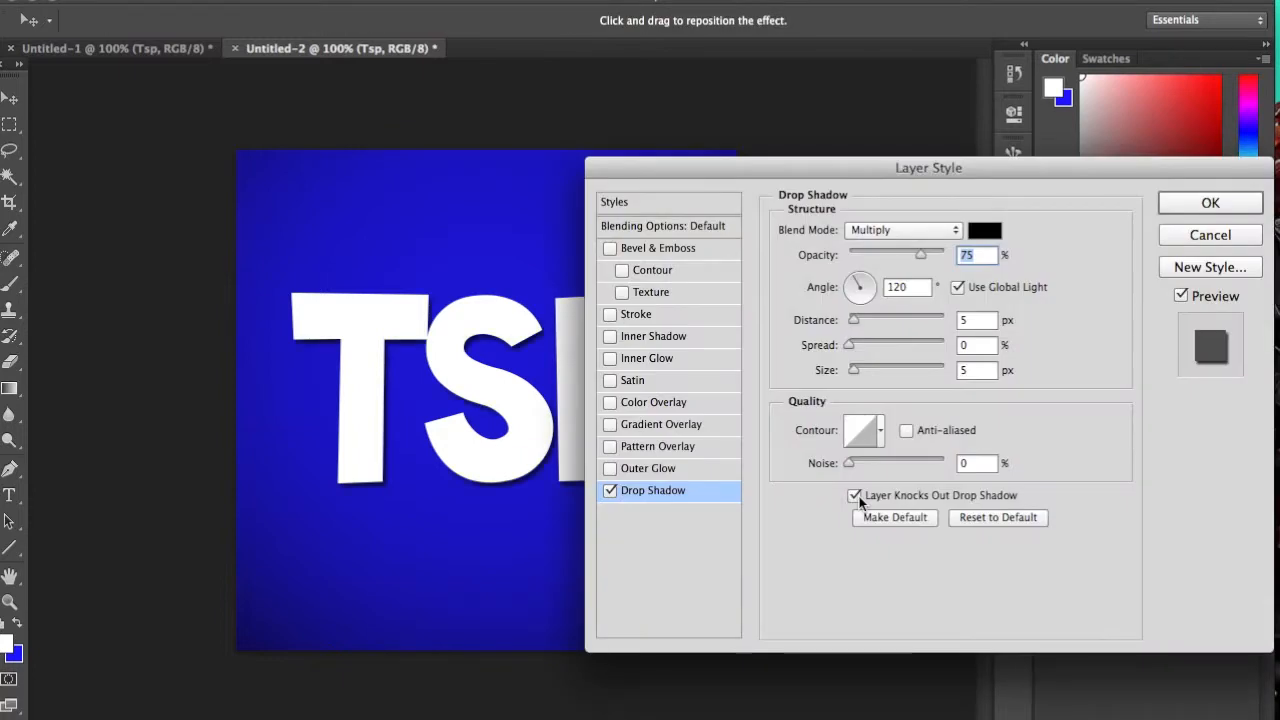
key("Tab")
key("Tab")
type("10")
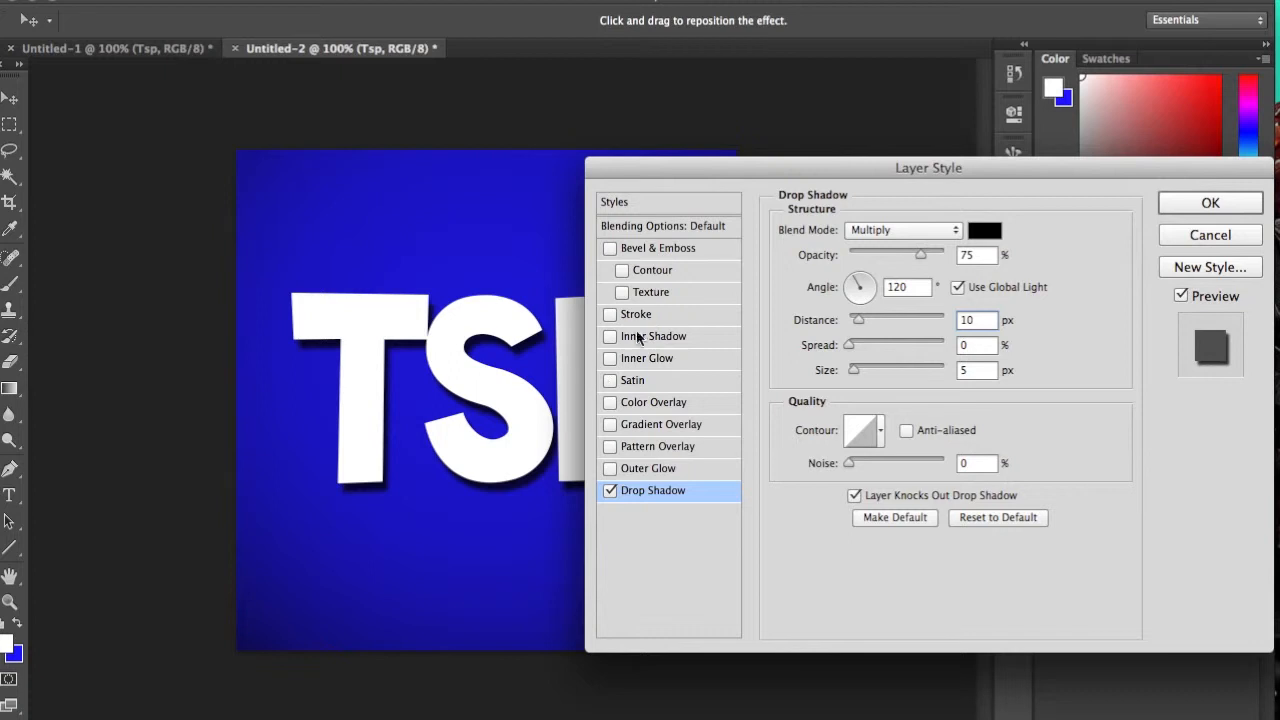
Step: Add a black 3 px outside Stroke and a default Inner Bevel to the Tsp layer, and apply the layer style
left_click(640, 315)
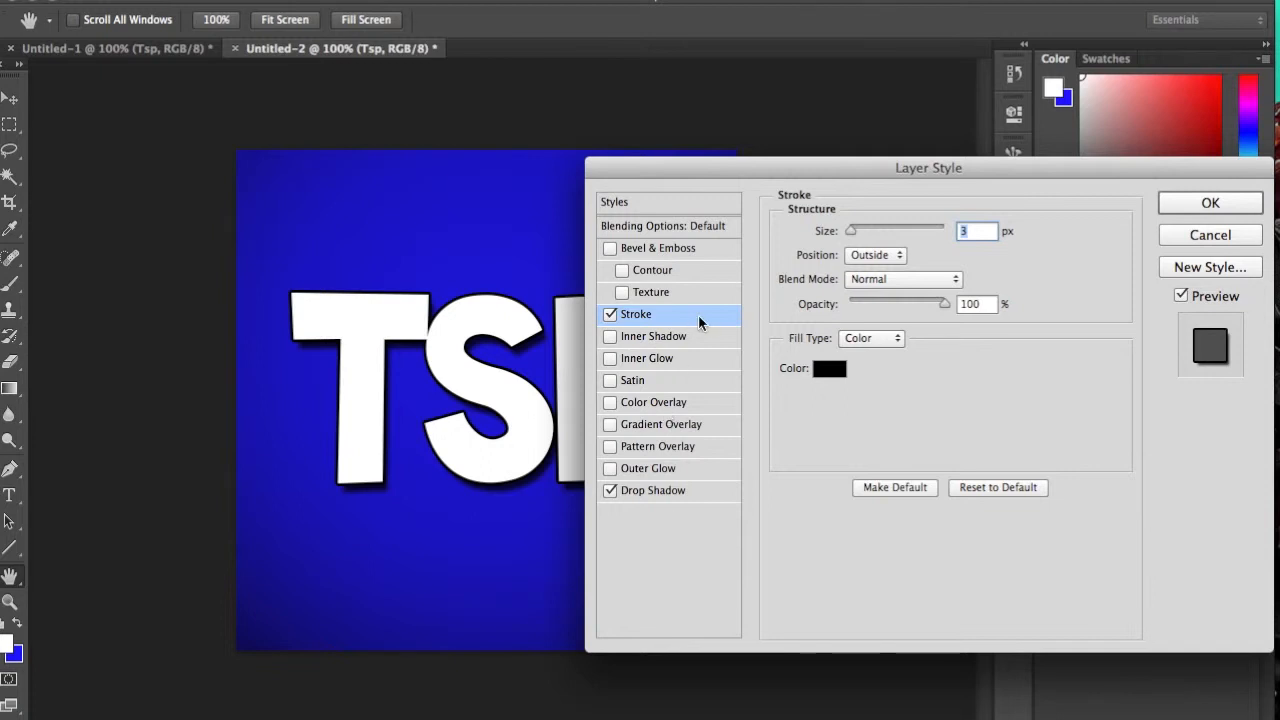
left_click(682, 252)
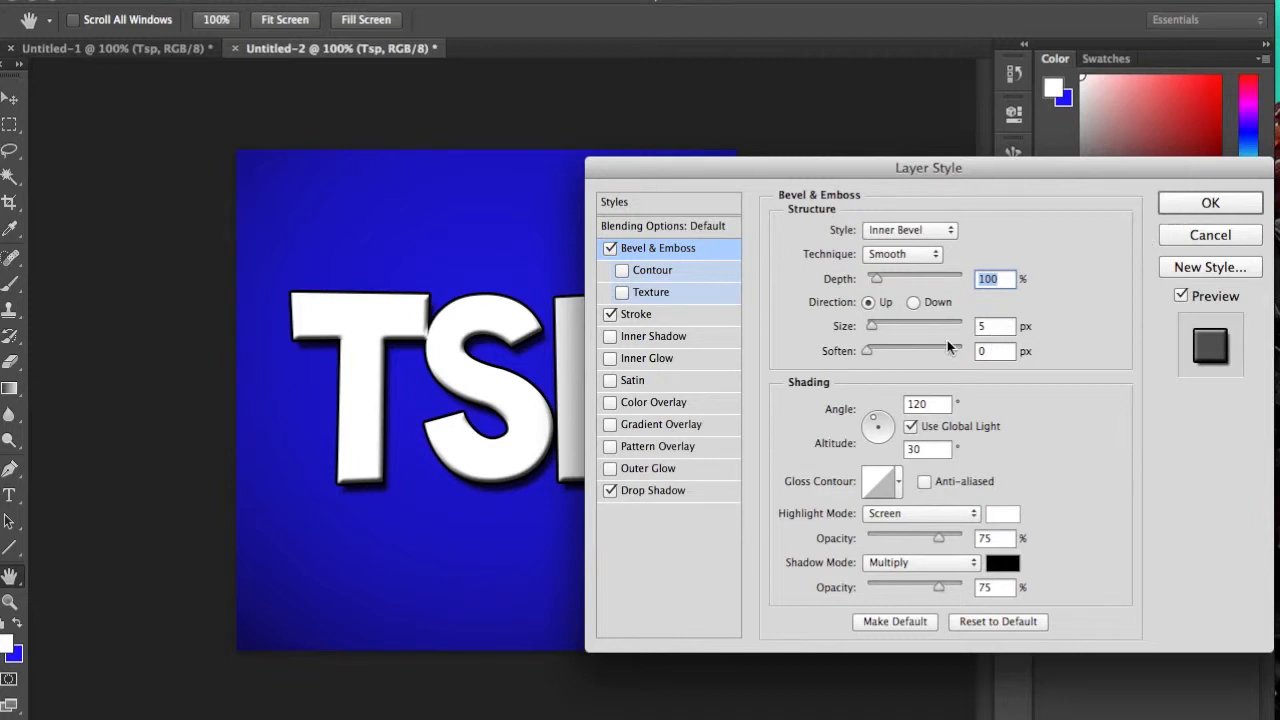
left_click(1198, 209)
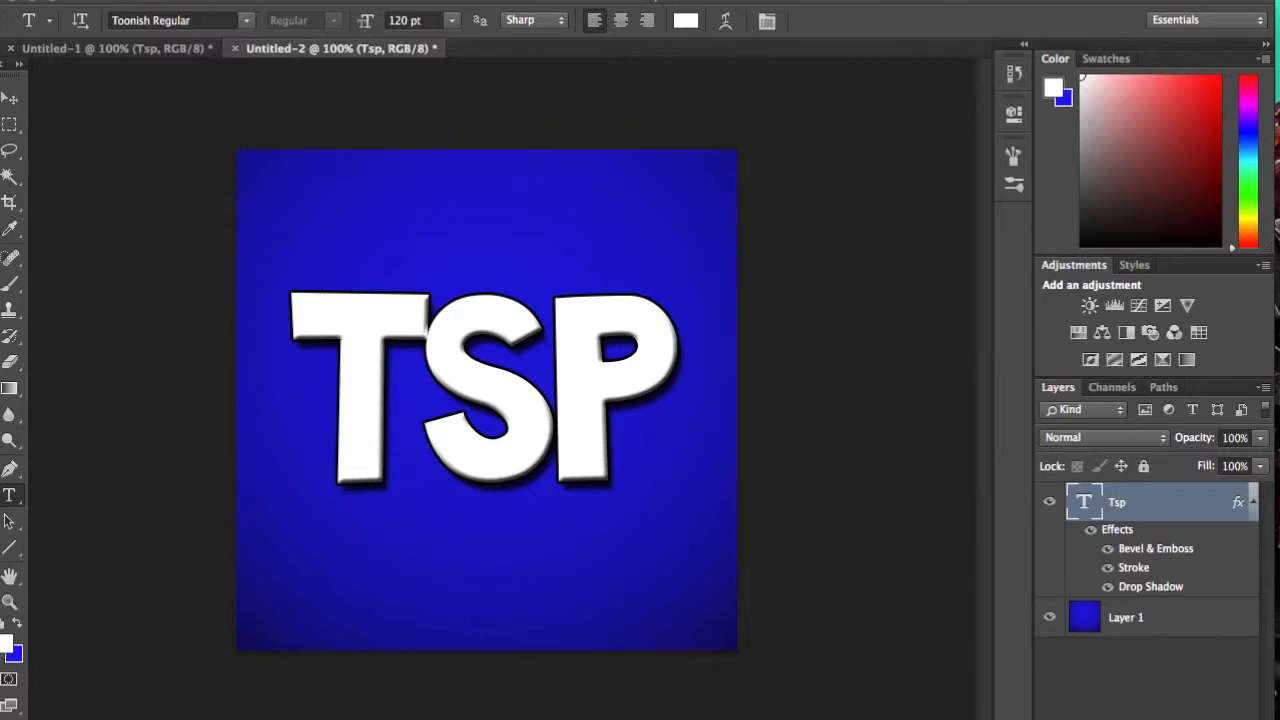
Step: Place Smoke 2.jpg from the Downloads folder above the text on a new layer and enlarge it to about 21%
key("alt+shift+super+n")
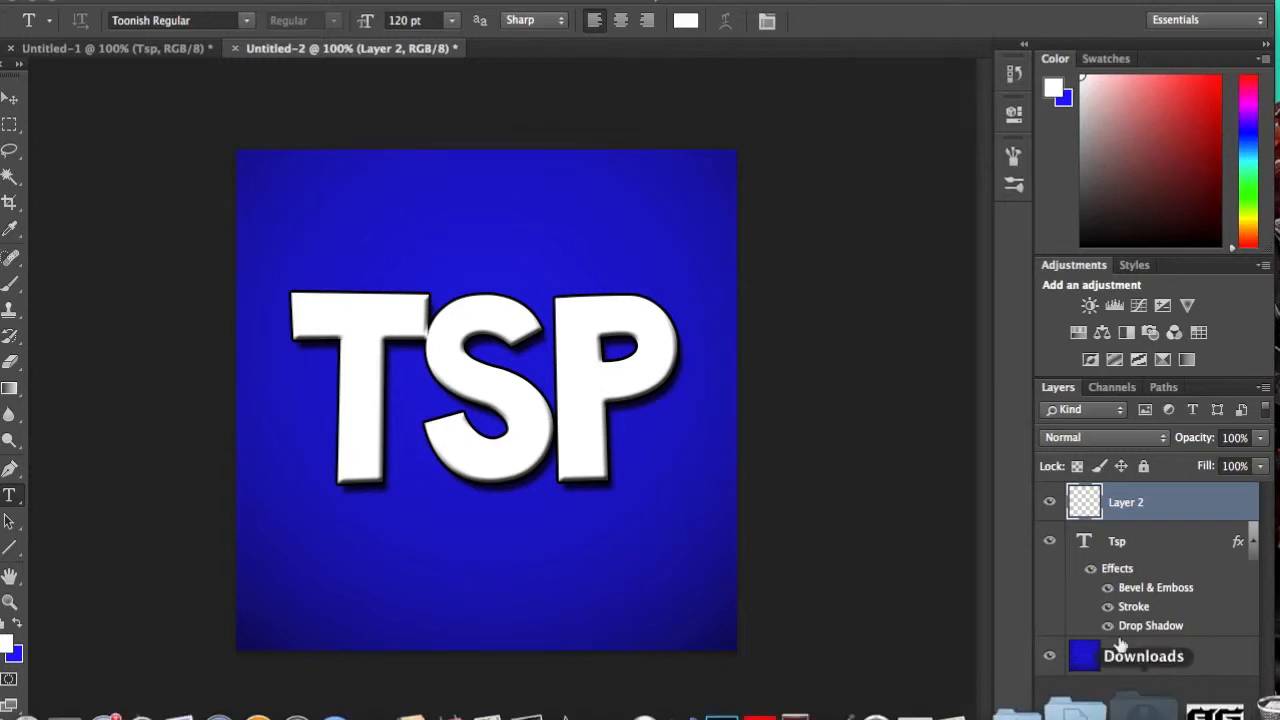
left_click(1153, 702)
scroll(1091, 572, "down", 3)
scroll(1091, 572, "down", 5)
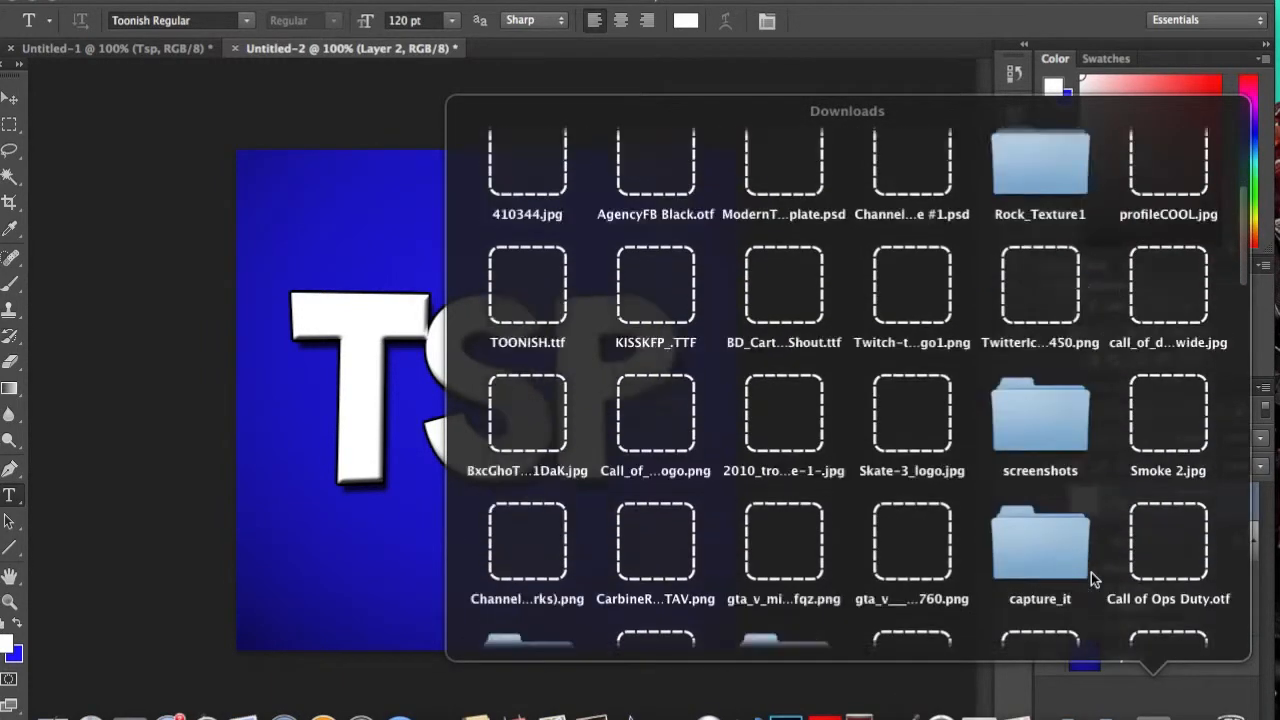
scroll(1092, 533, "up", 3)
left_click_drag(1160, 292, 741, 368)
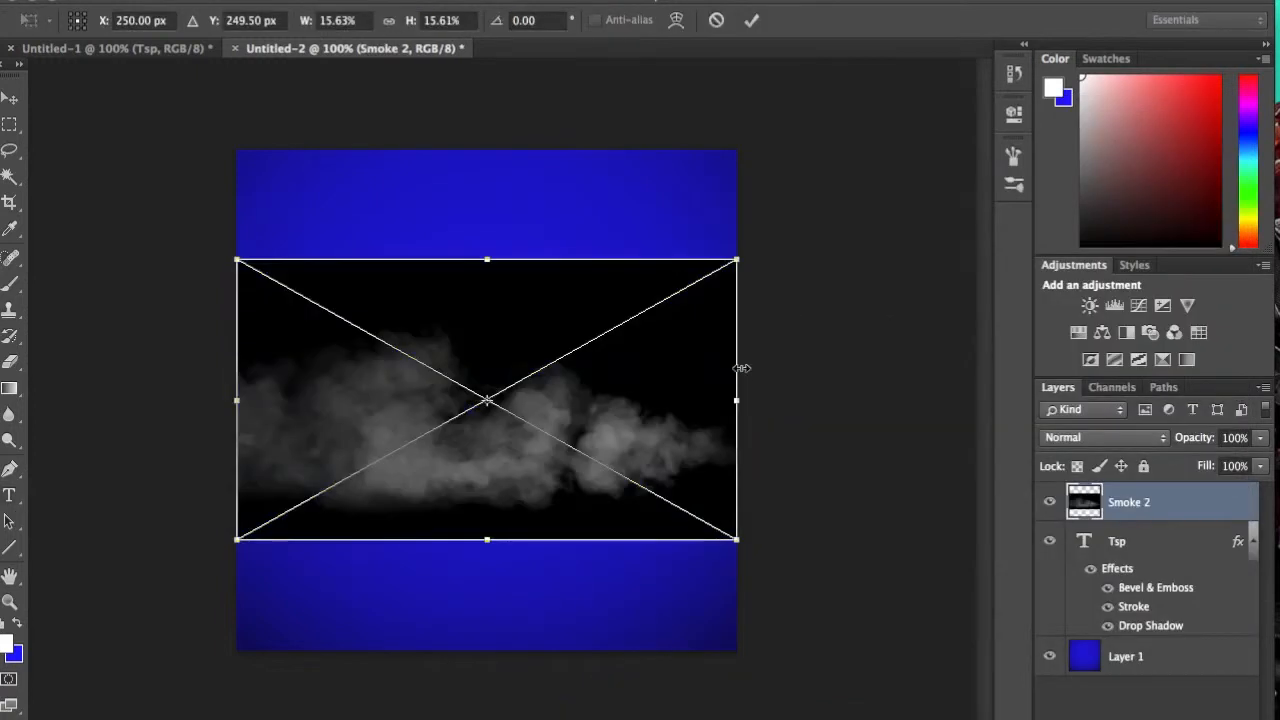
left_click_drag(737, 262, 912, 112)
mouse_move(666, 394)
left_mouse_down()
mouse_move(648, 440)
mouse_move(671, 386)
left_mouse_up()
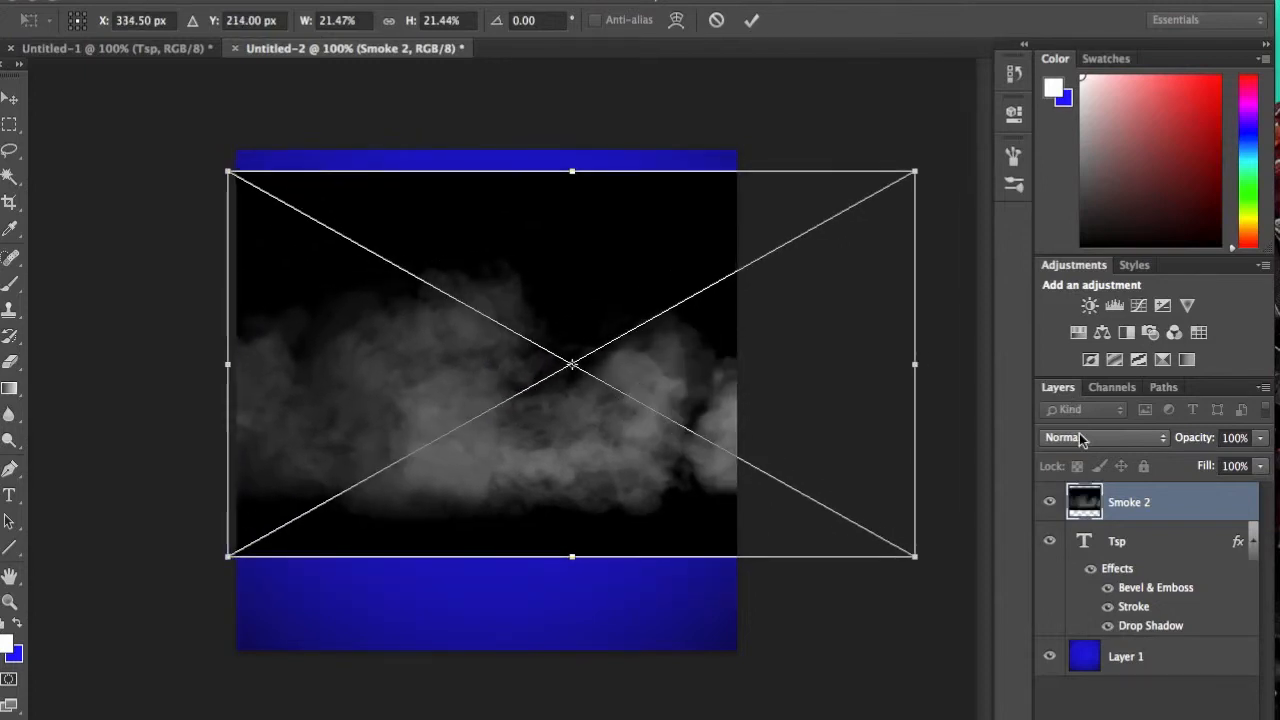
Step: Blend the smoke with Linear Dodge (Add) at 64% opacity, scaled to about 25% and positioned across the lettering
left_click(1104, 440)
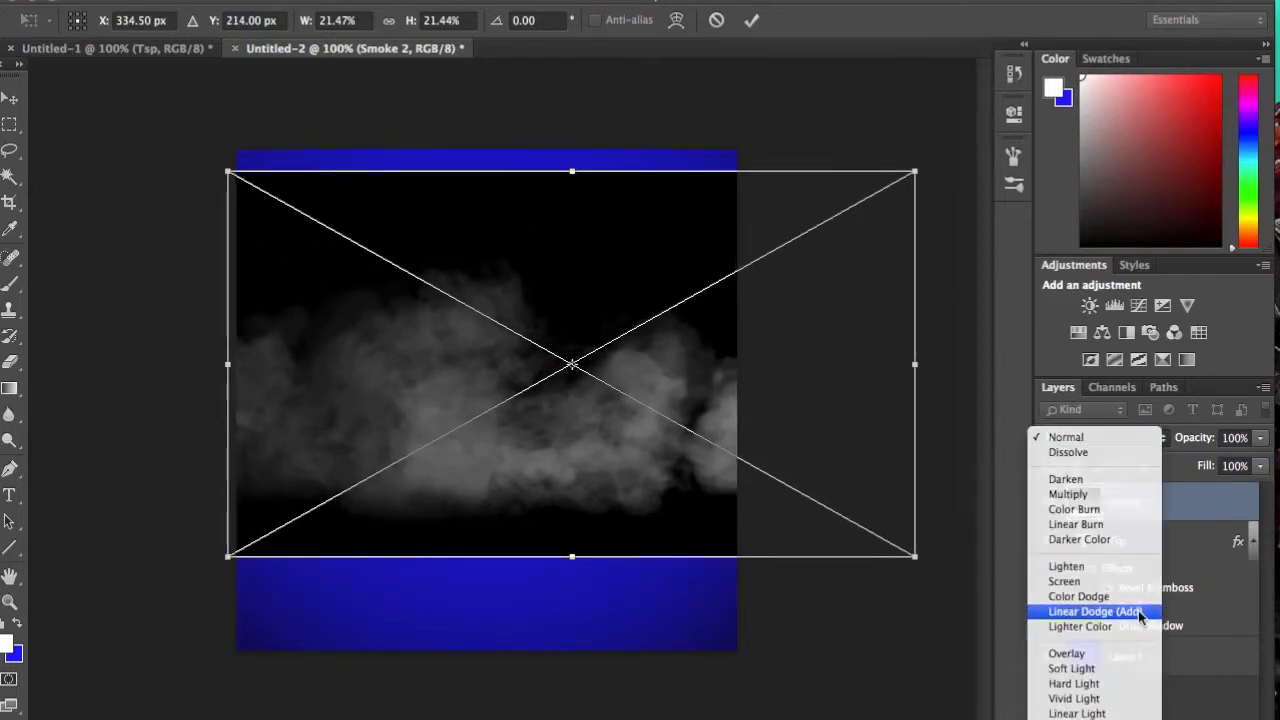
left_click(1100, 606)
left_click_drag(914, 557, 808, 597)
left_click(678, 543)
left_click_drag(678, 543, 651, 498)
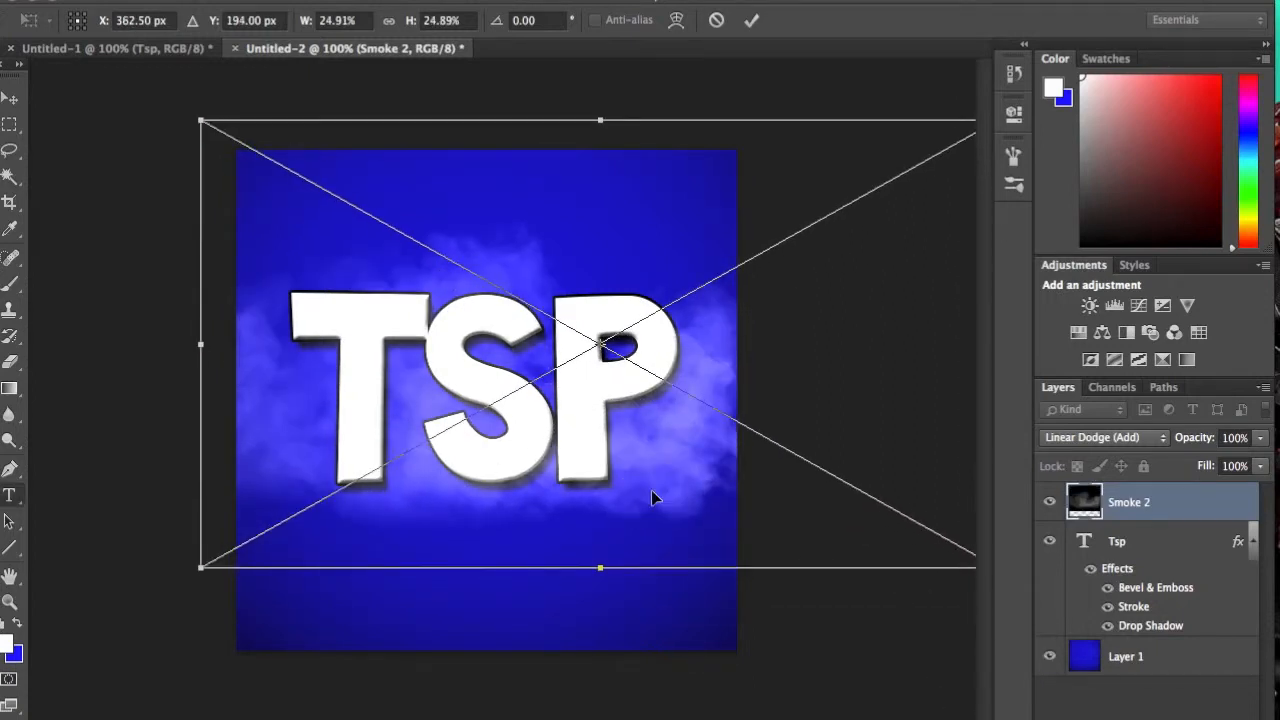
key("Return")
left_click(1236, 437)
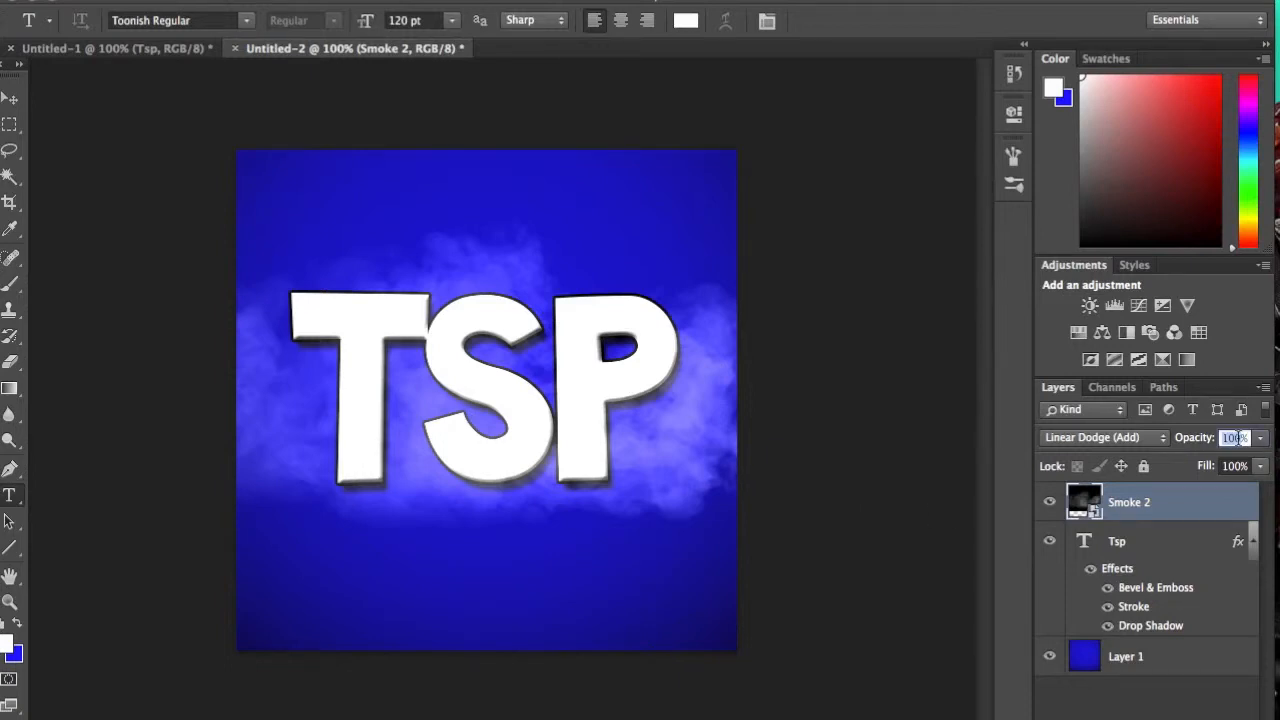
type("64")
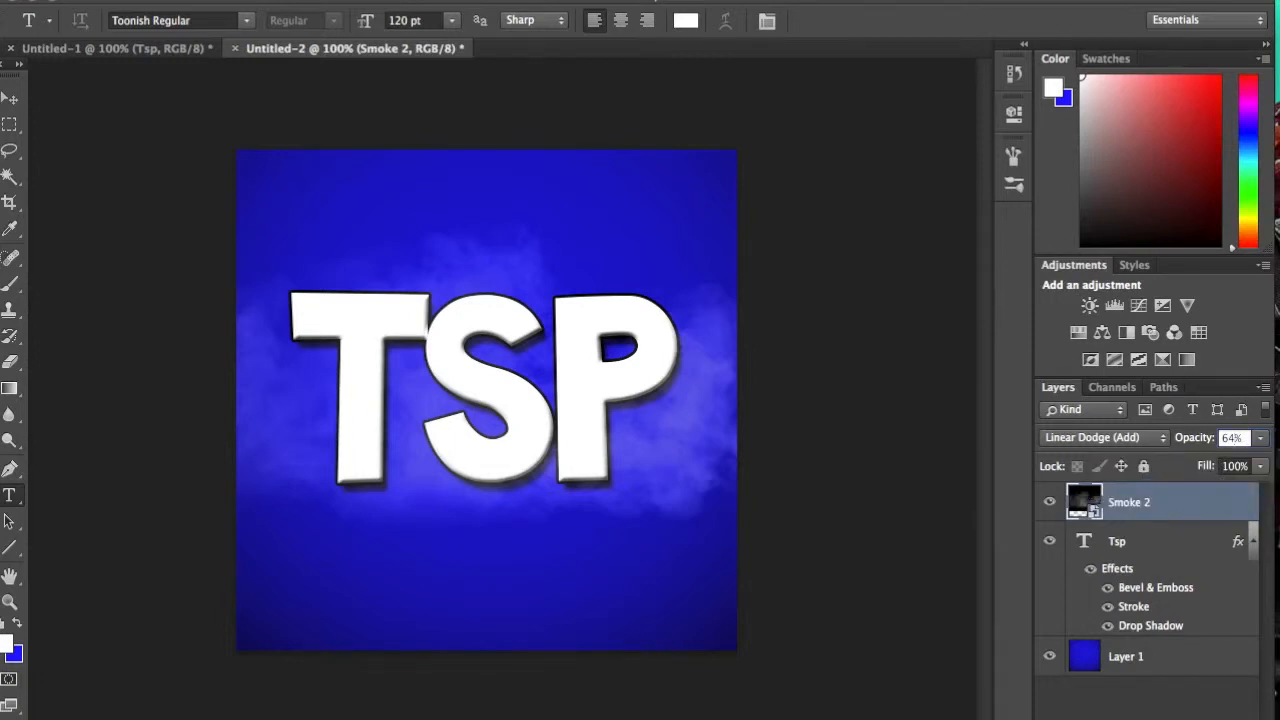
Step: Place the Sparks 3 image from the screenshots folder in Downloads on a new layer and enlarge it to about 31%, covering the canvas
left_click(1206, 718)
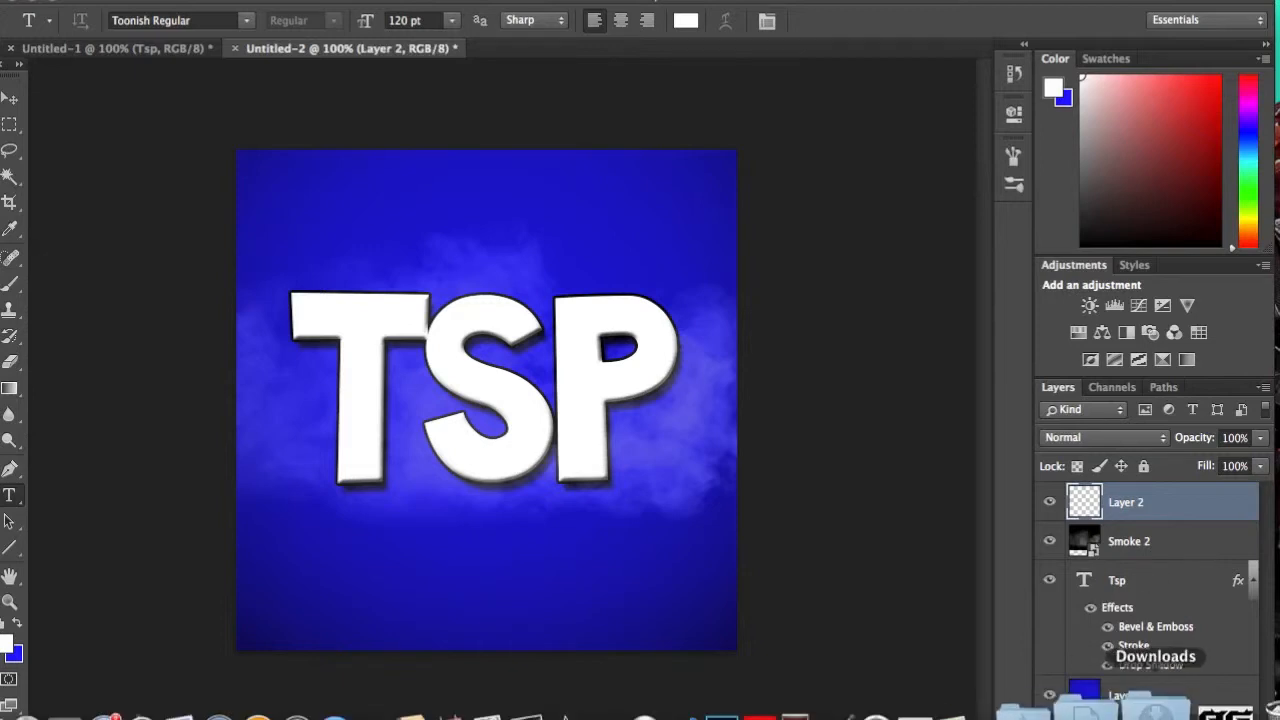
left_click(1154, 712)
scroll(1049, 552, "down", 5)
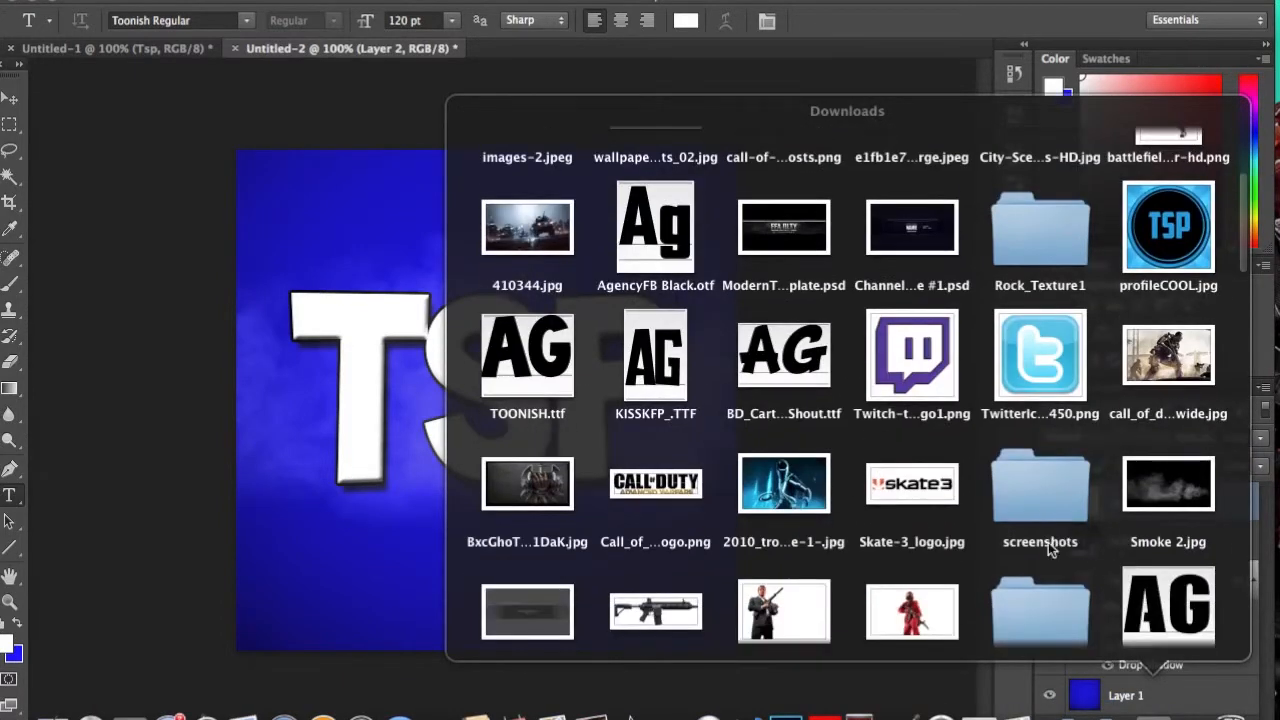
left_click(1043, 500)
left_click_drag(888, 576, 651, 520)
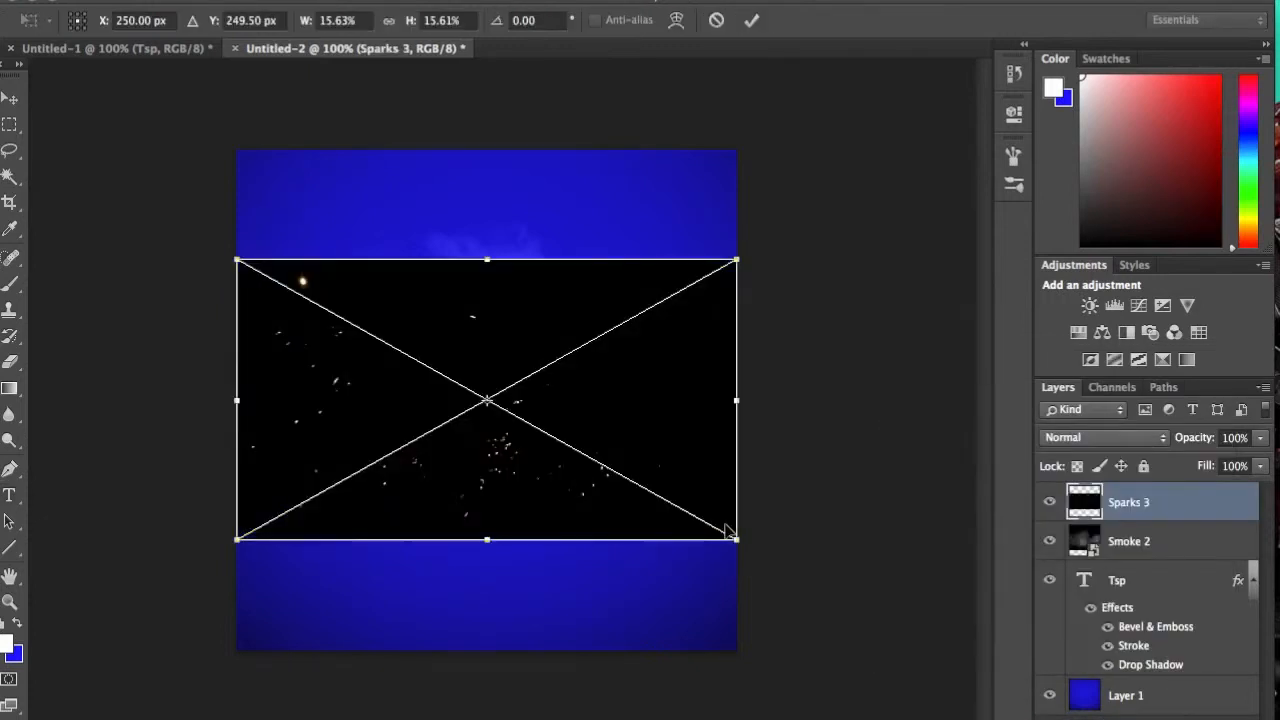
left_click_drag(721, 547, 976, 686)
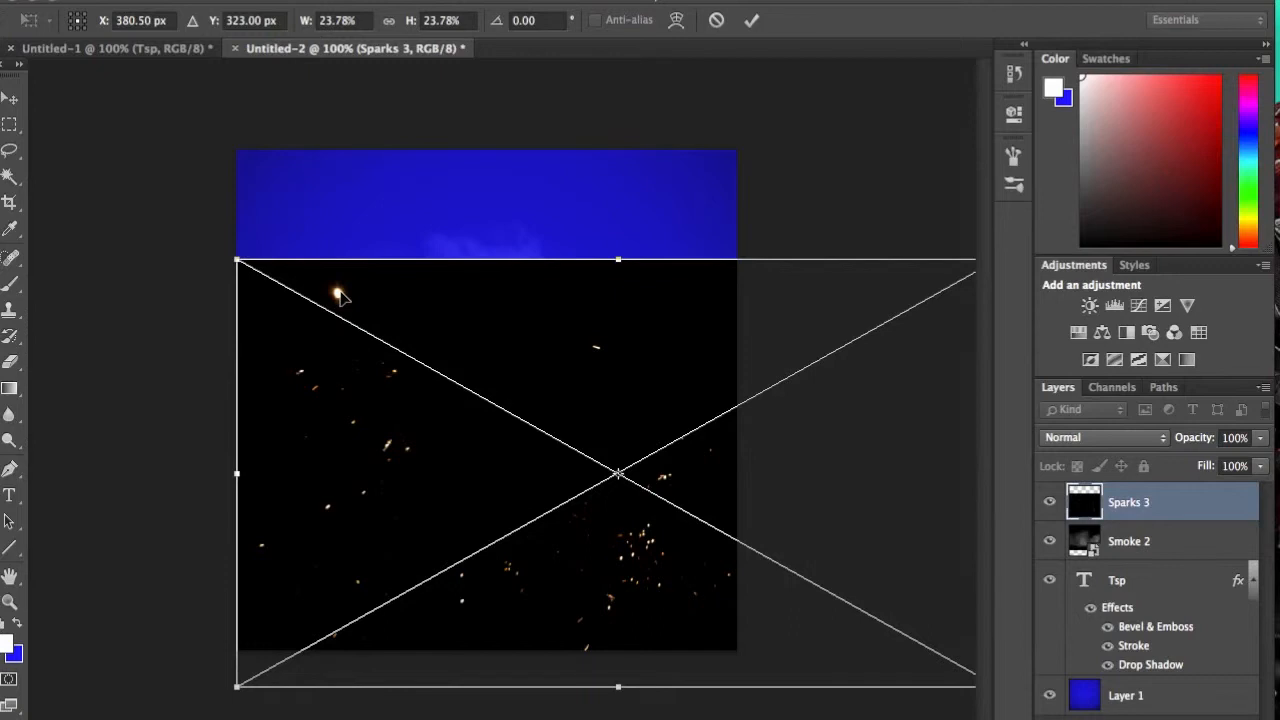
left_click_drag(237, 261, 30, 137)
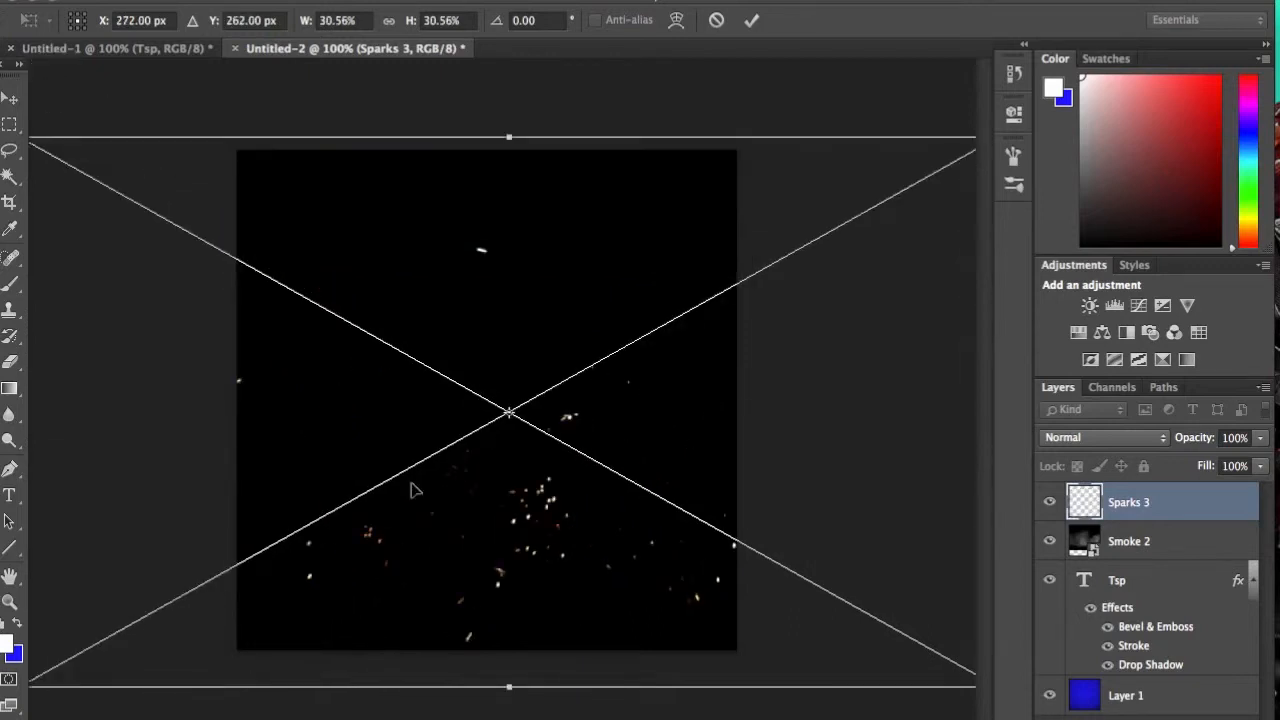
Step: Set the Sparks 3 layer's blend mode to Linear Dodge (Add) and commit its placement
right_click(437, 518)
left_click(438, 497)
left_click(1059, 443)
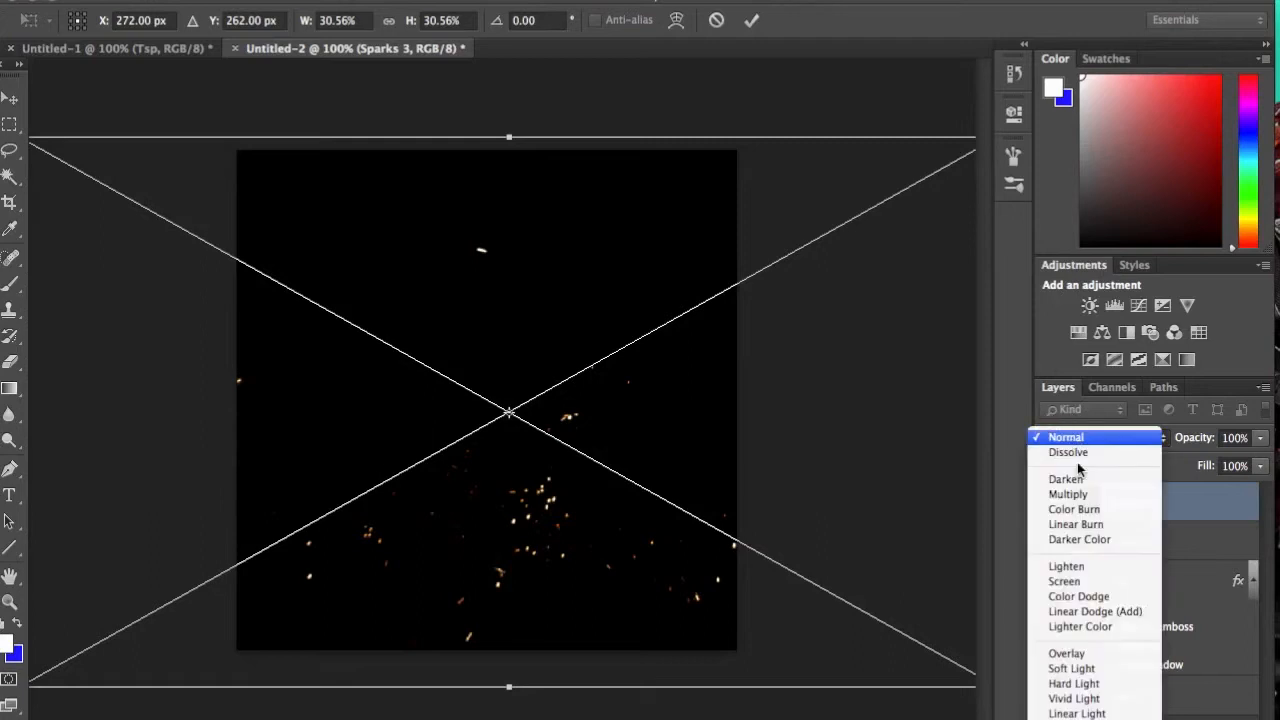
left_click(1137, 610)
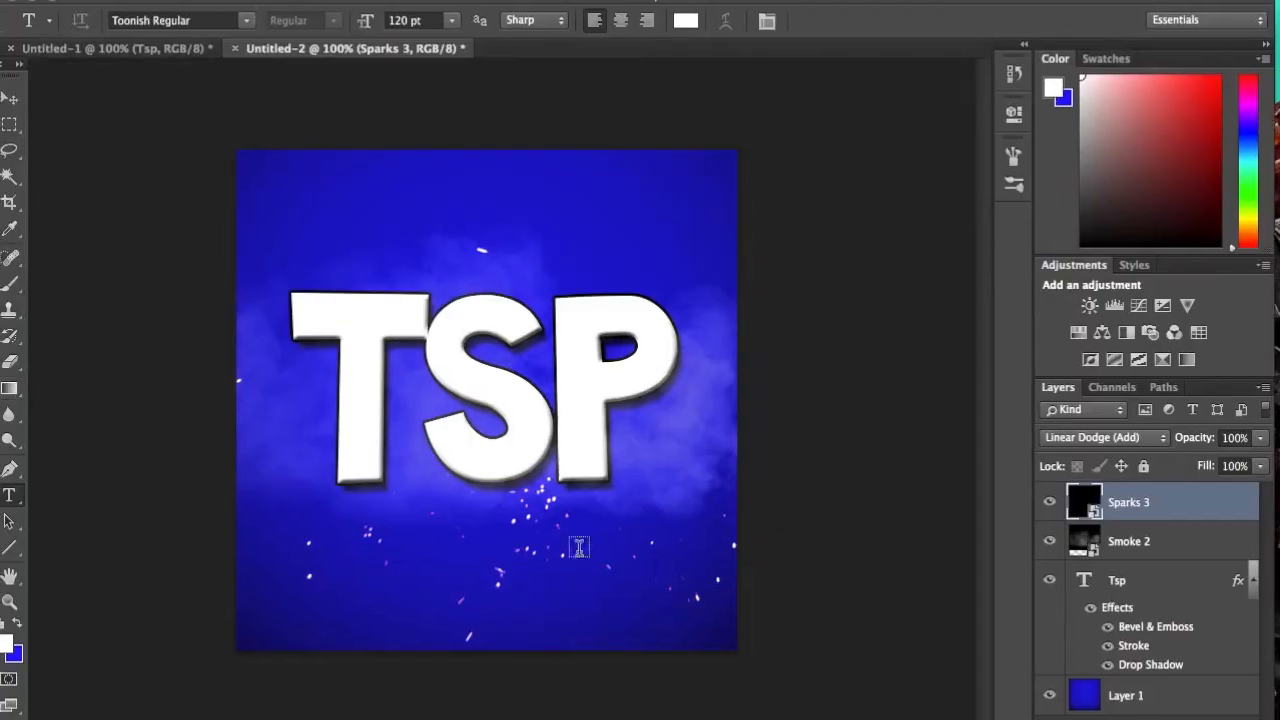
Step: Place a second Sparks 3 image on a new layer, rotated 17.2° and enlarged to about 20%
left_click(1206, 718)
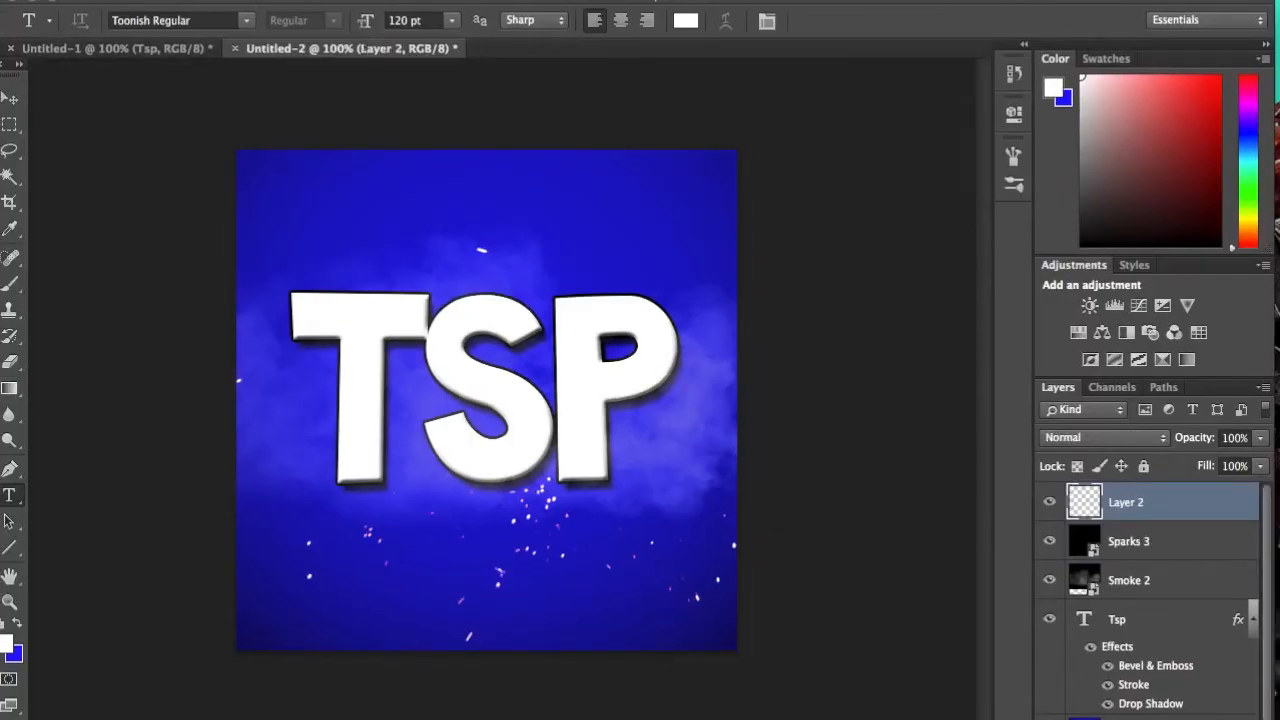
left_click(1165, 708)
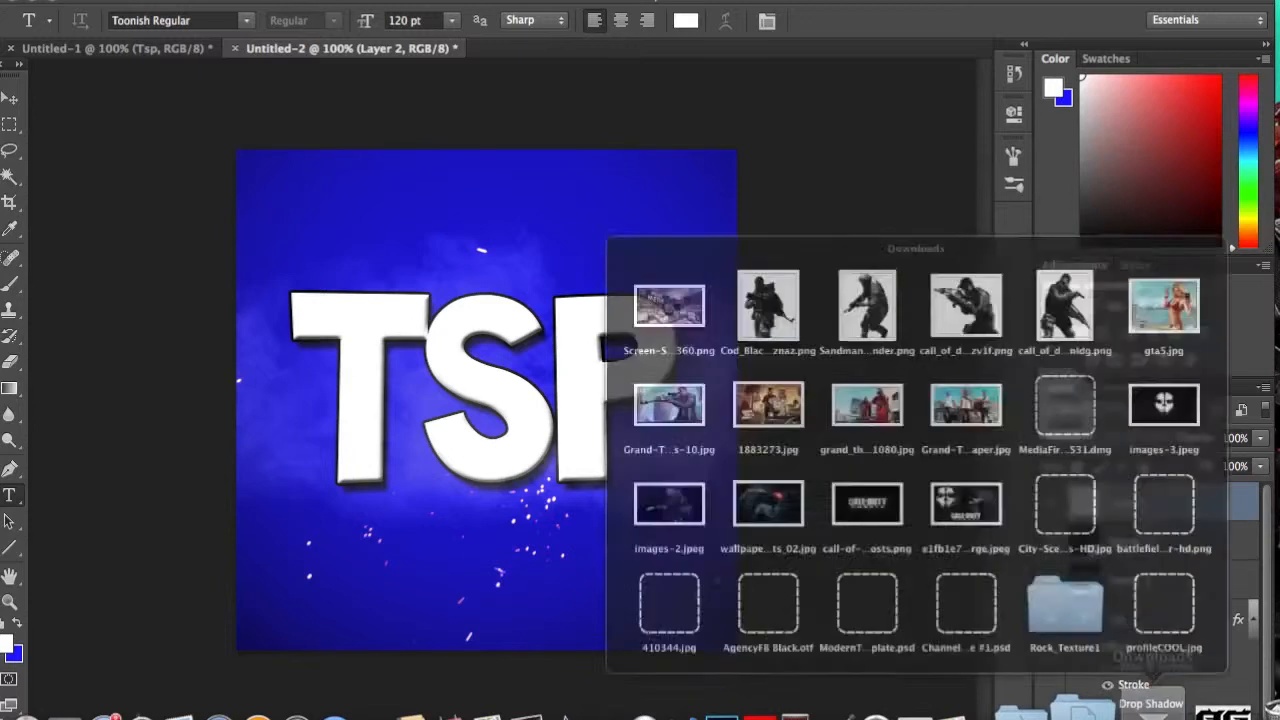
scroll(1087, 566, "down", 3)
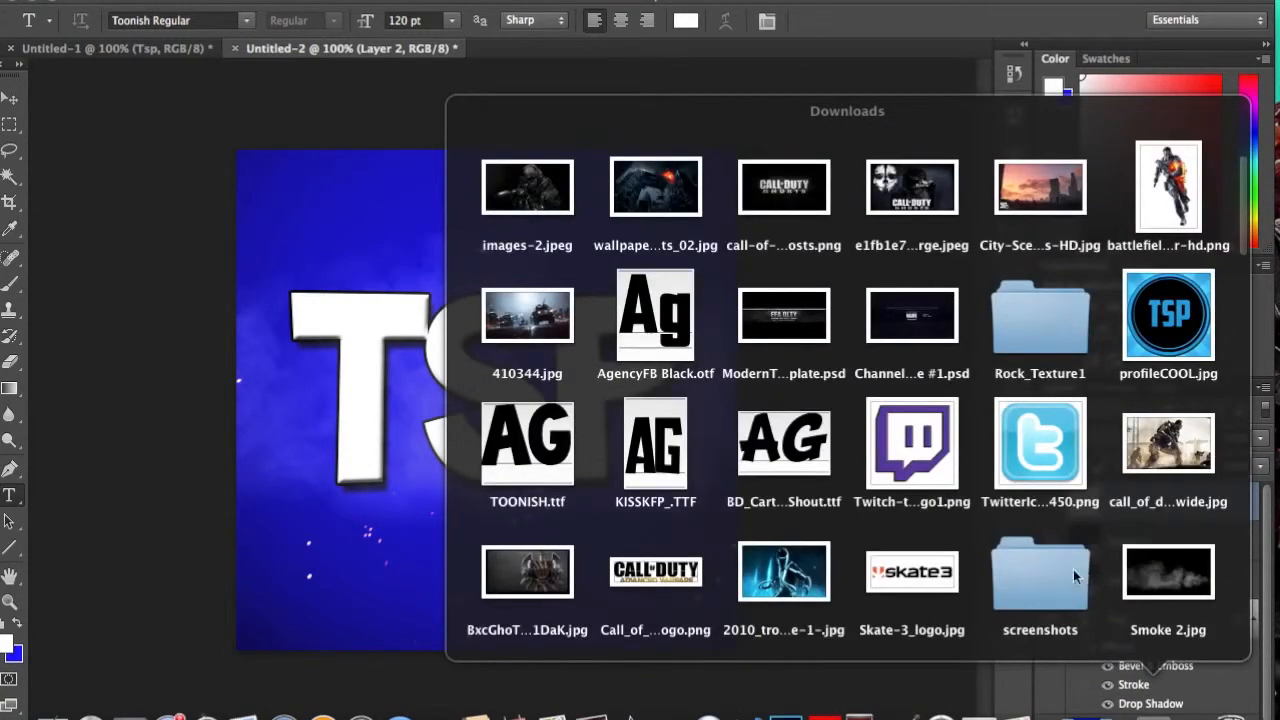
left_click(1073, 570)
left_click_drag(879, 612, 633, 470)
left_click_drag(774, 428, 768, 505)
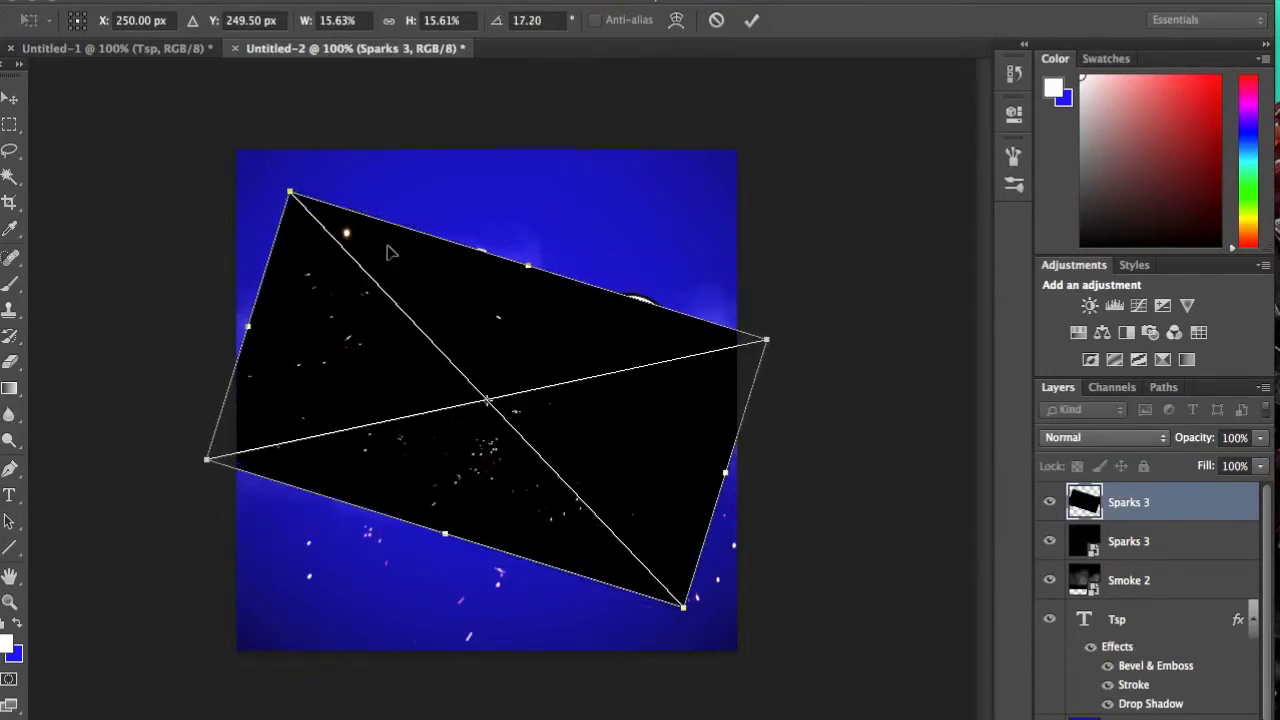
left_click_drag(285, 181, 169, 64)
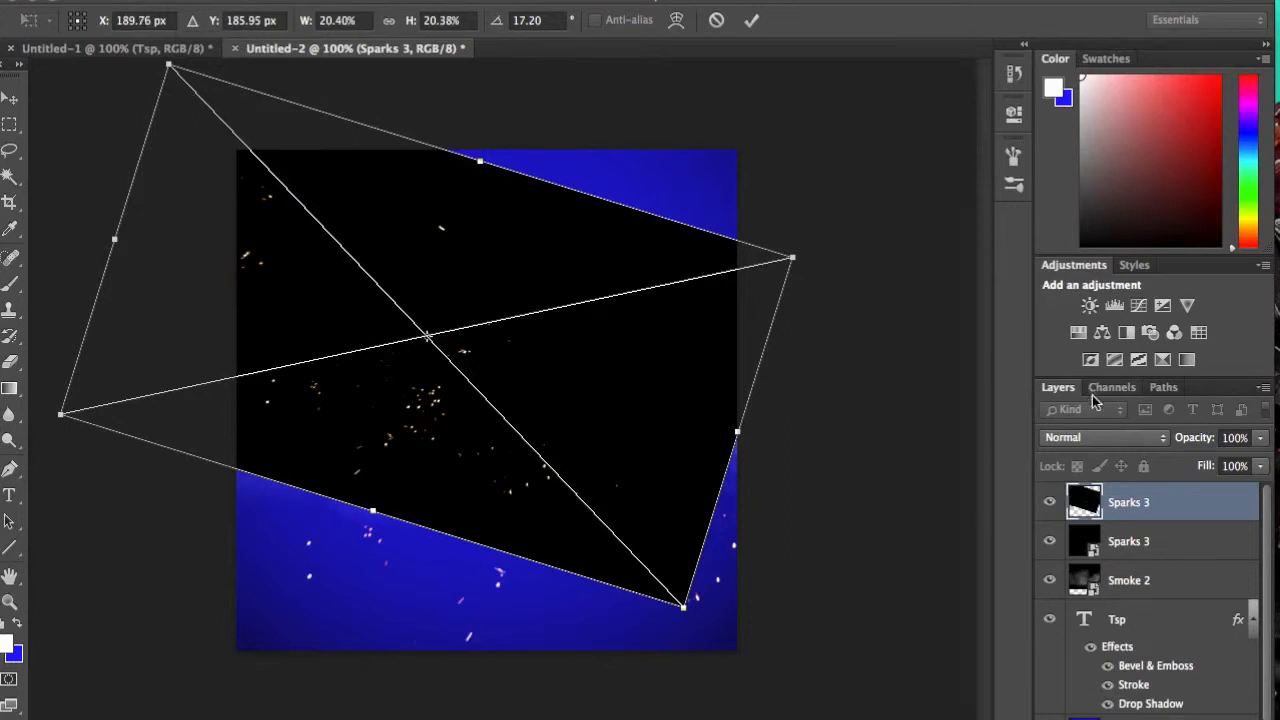
Step: Blend the second Sparks 3 image with Linear Dodge (Add), enlarge it to about 25%, and place it over the canvas's upper part
left_click(1104, 438)
left_click(1129, 613)
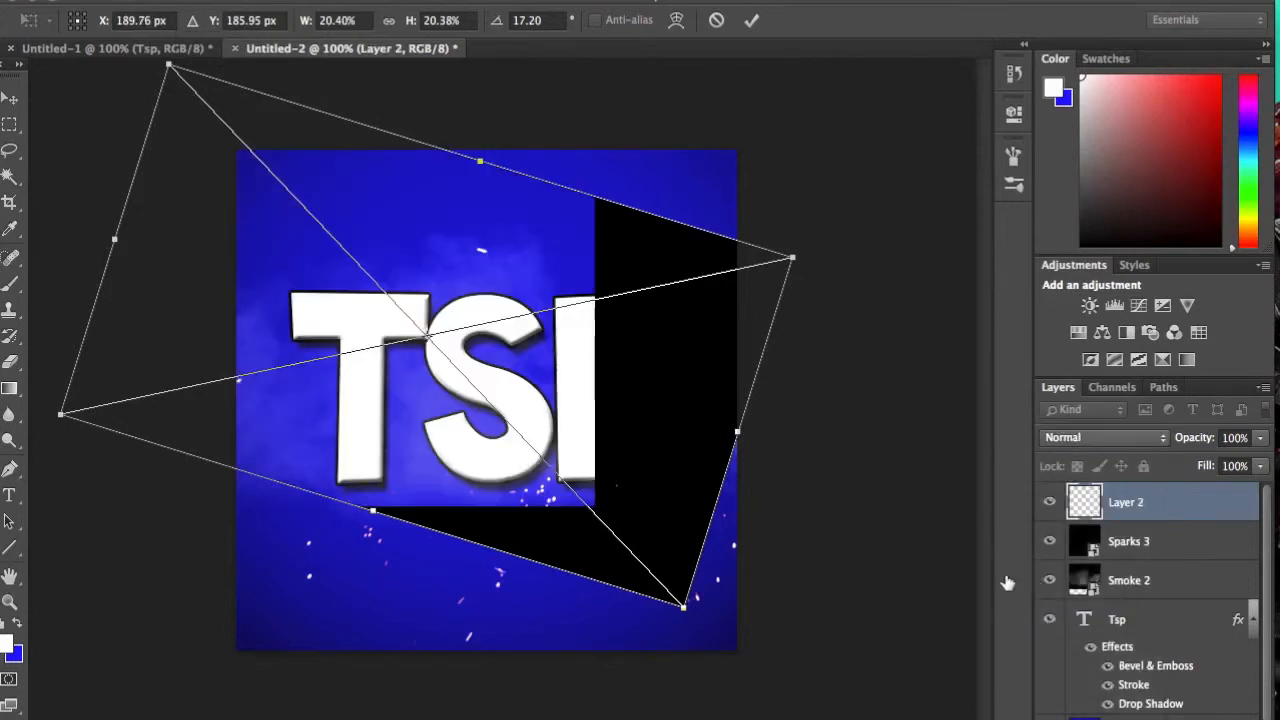
mouse_move(684, 605)
left_mouse_down()
mouse_move(845, 670)
mouse_move(880, 700)
left_mouse_up()
left_click_drag(549, 505, 609, 379)
key("Return")
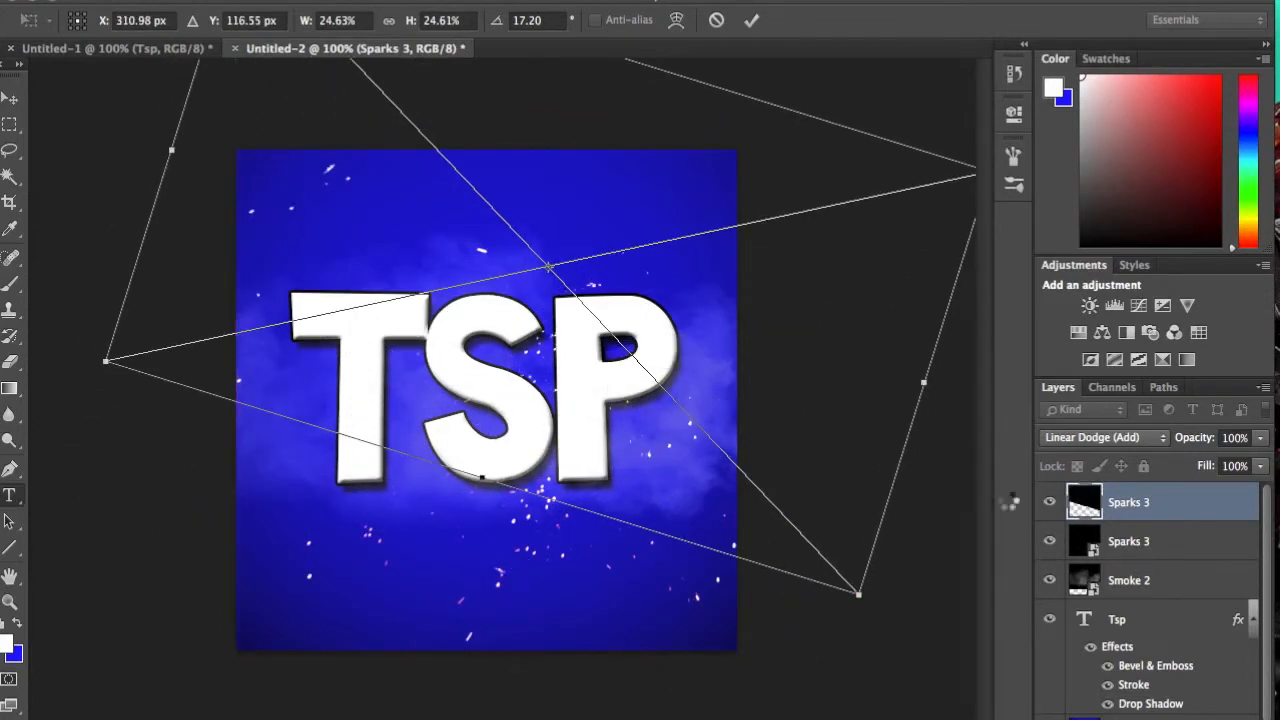
Step: Duplicate the rotated Sparks 3 layer within the same document
right_click(1112, 512)
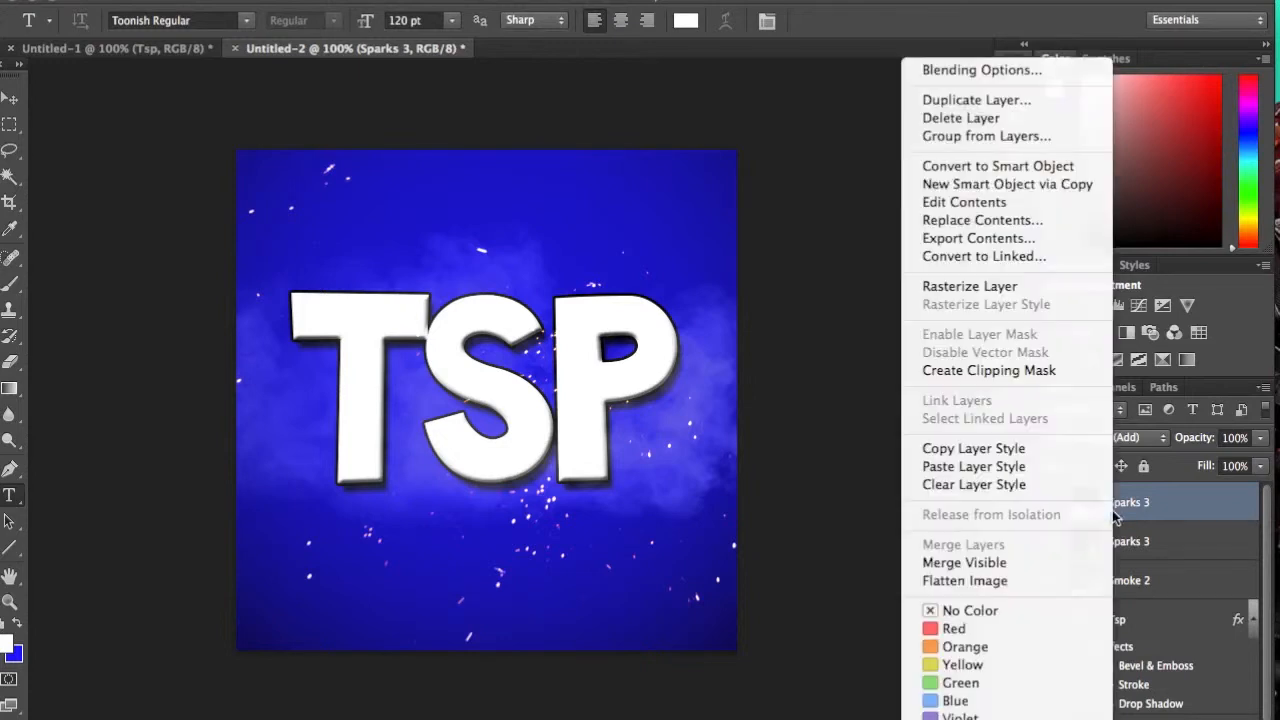
left_click(1040, 99)
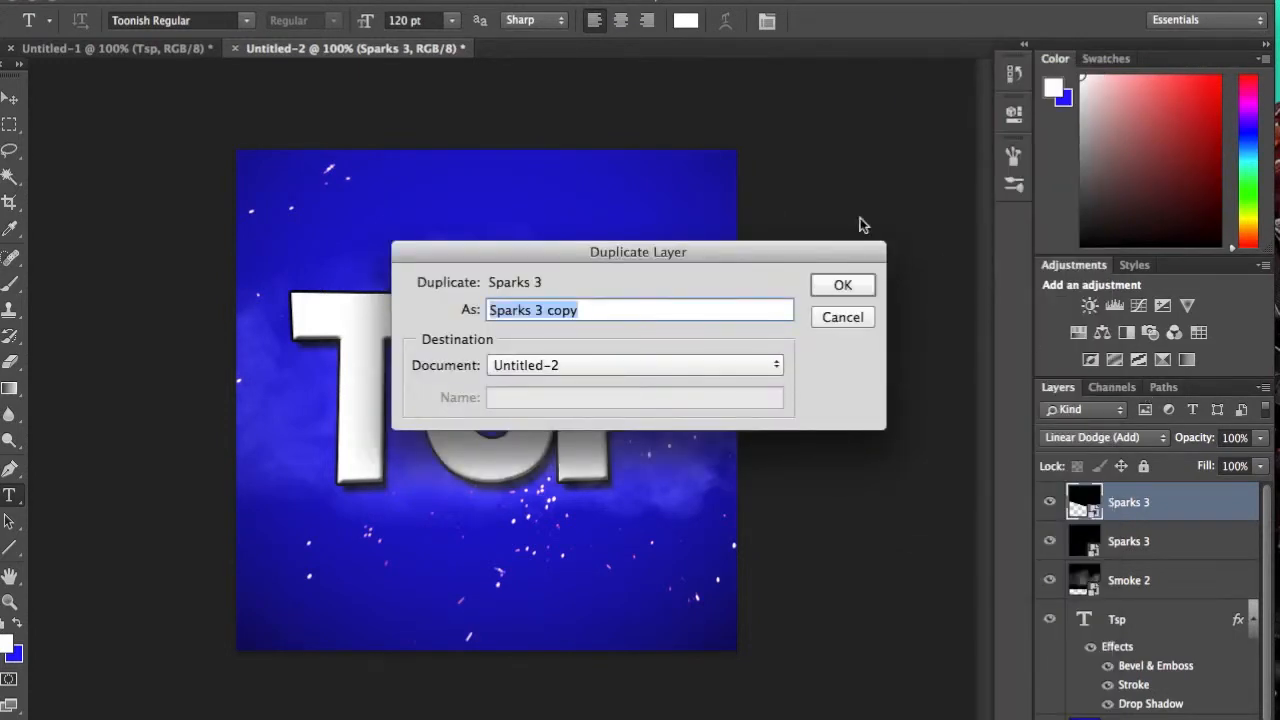
left_click(850, 288)
Step: Free-transform the Sparks 3 copy, rotating it to about -24° and moving it over the canvas's upper part
left_click(200, 0)
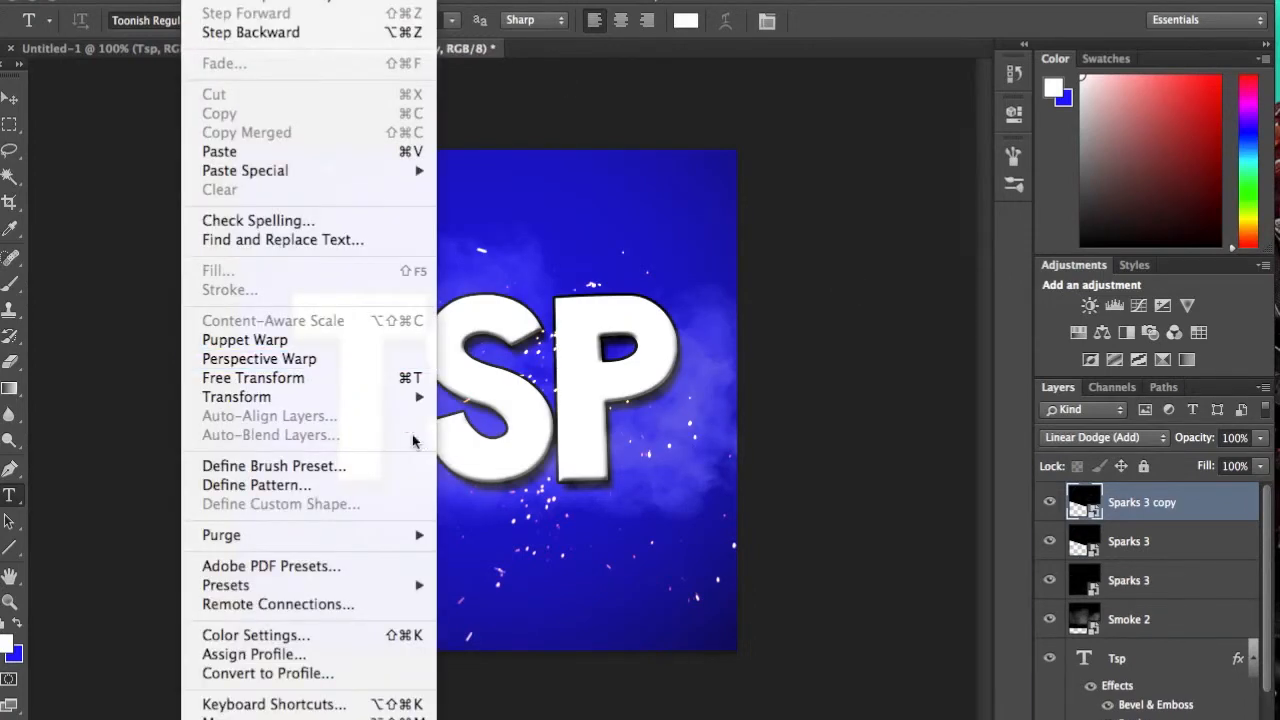
left_click(400, 378)
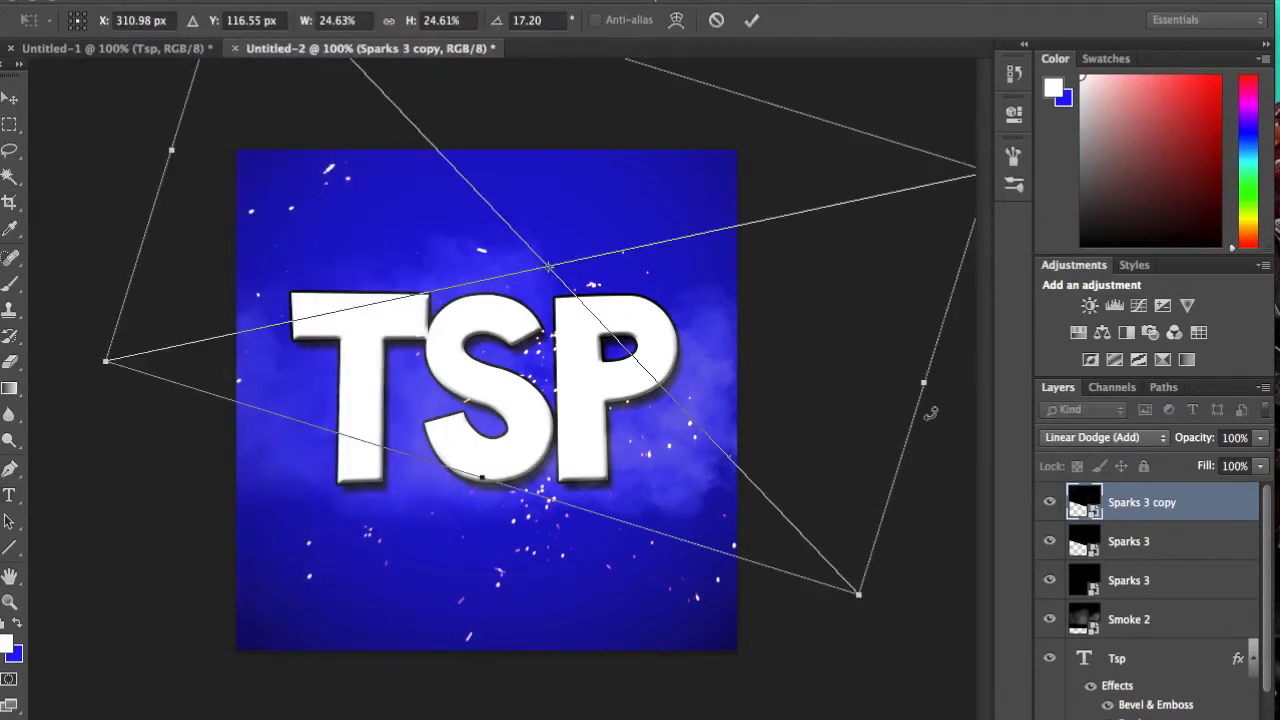
left_click_drag(938, 415, 848, 158)
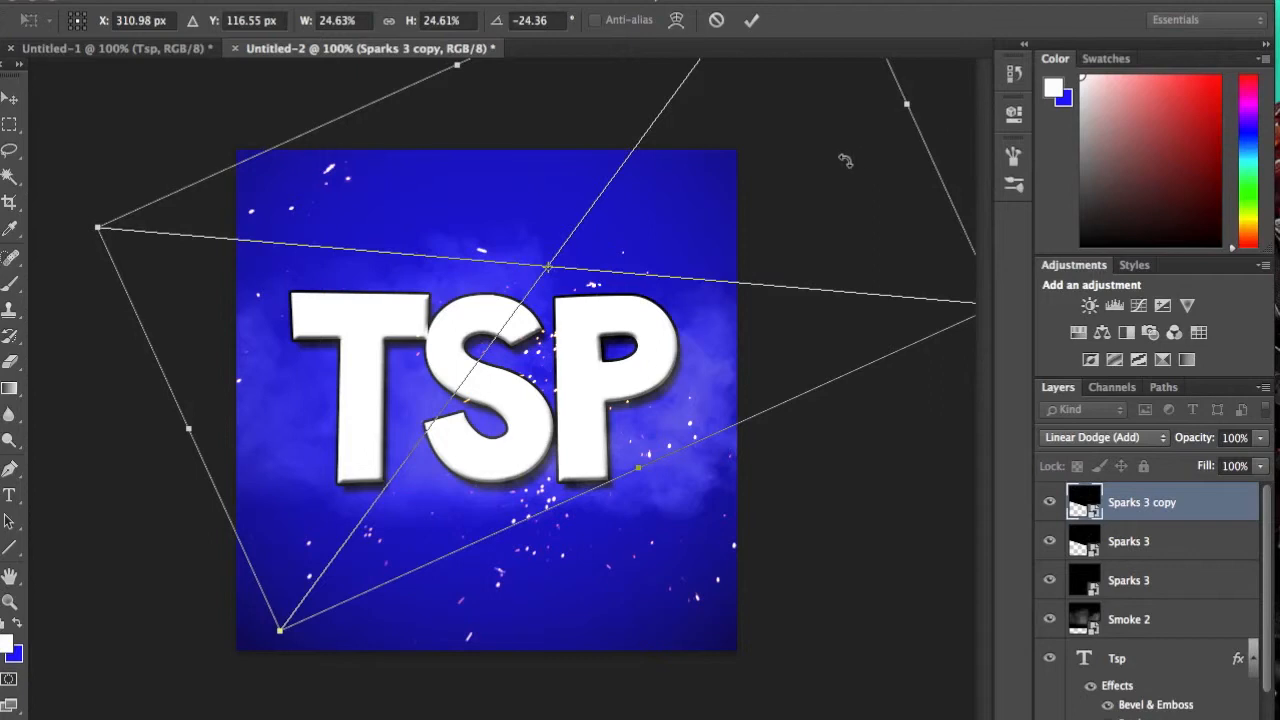
left_click_drag(637, 343, 677, 262)
key("Return")
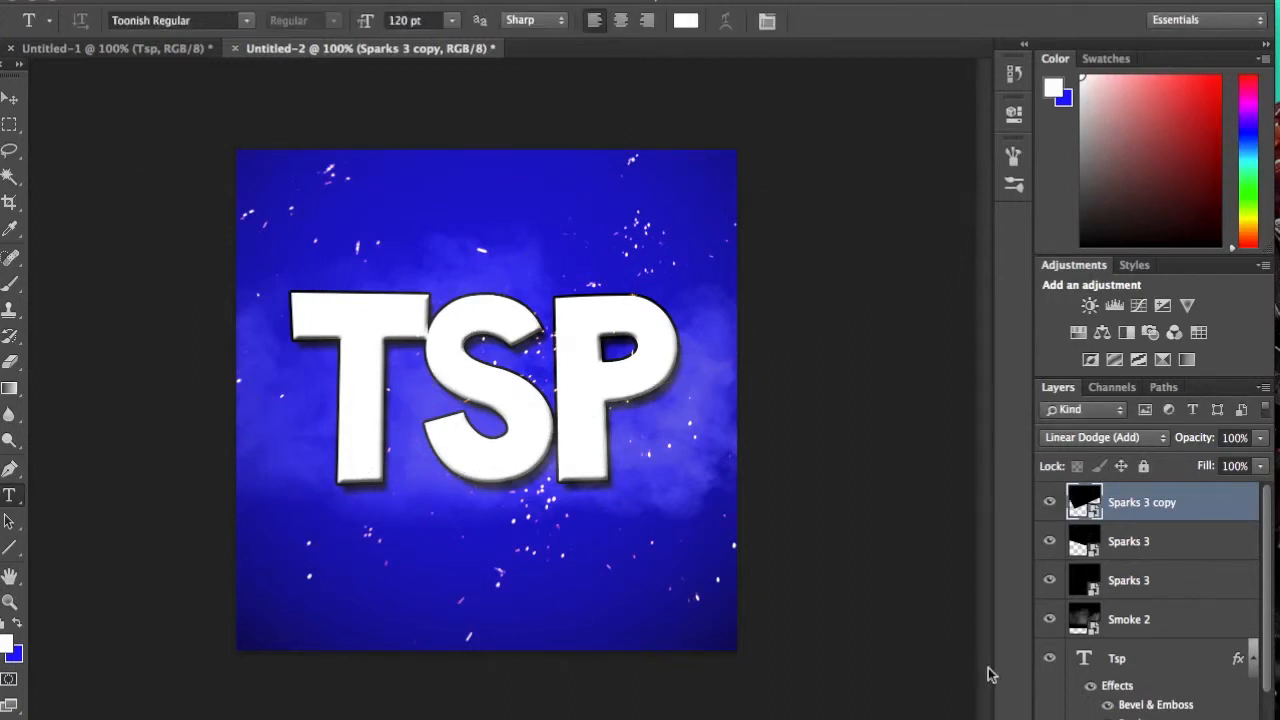
left_click(1117, 705)
scroll(1091, 601, "down", 5)
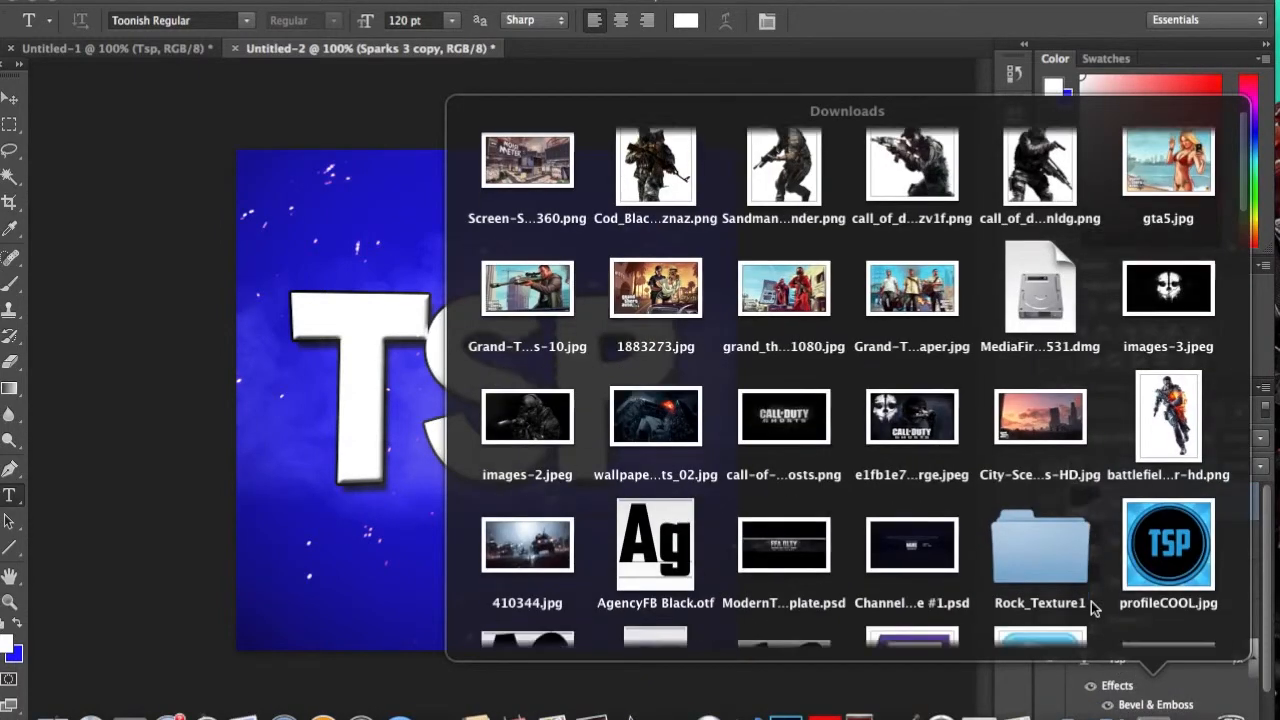
left_click(1036, 448)
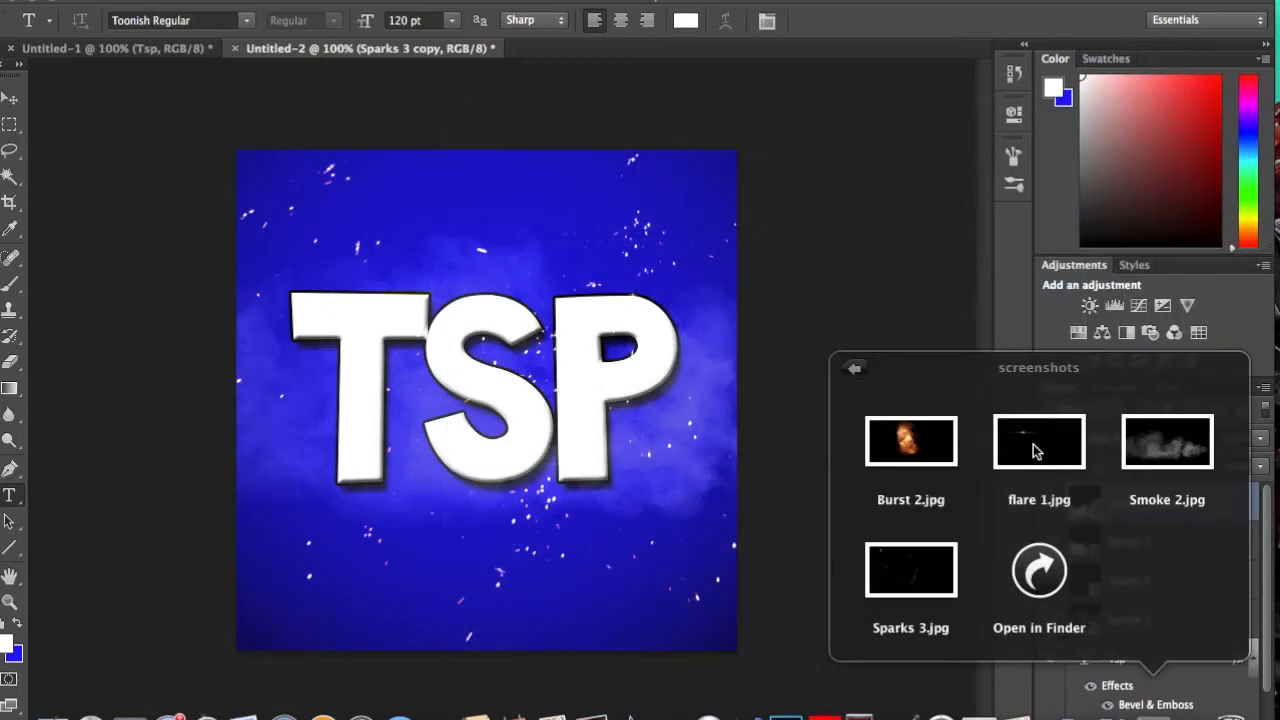
left_click_drag(1033, 443, 577, 417)
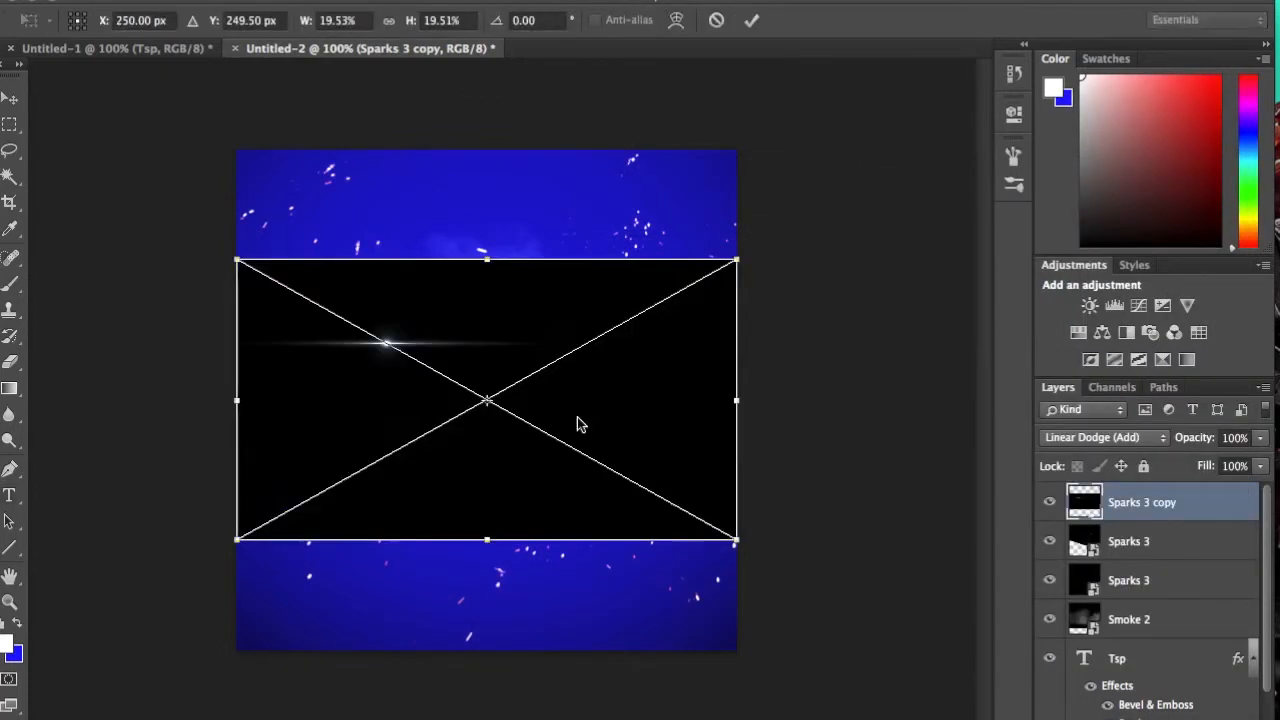
right_click(735, 543)
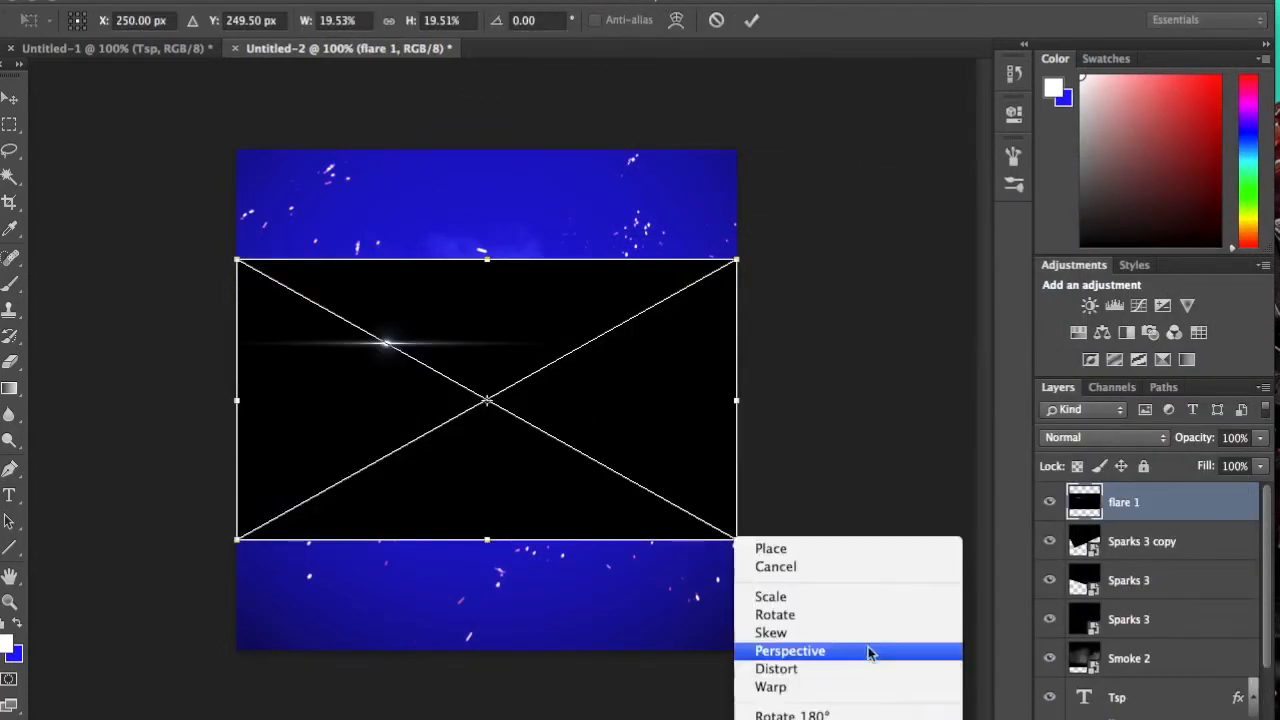
left_click(912, 692)
left_click(718, 21)
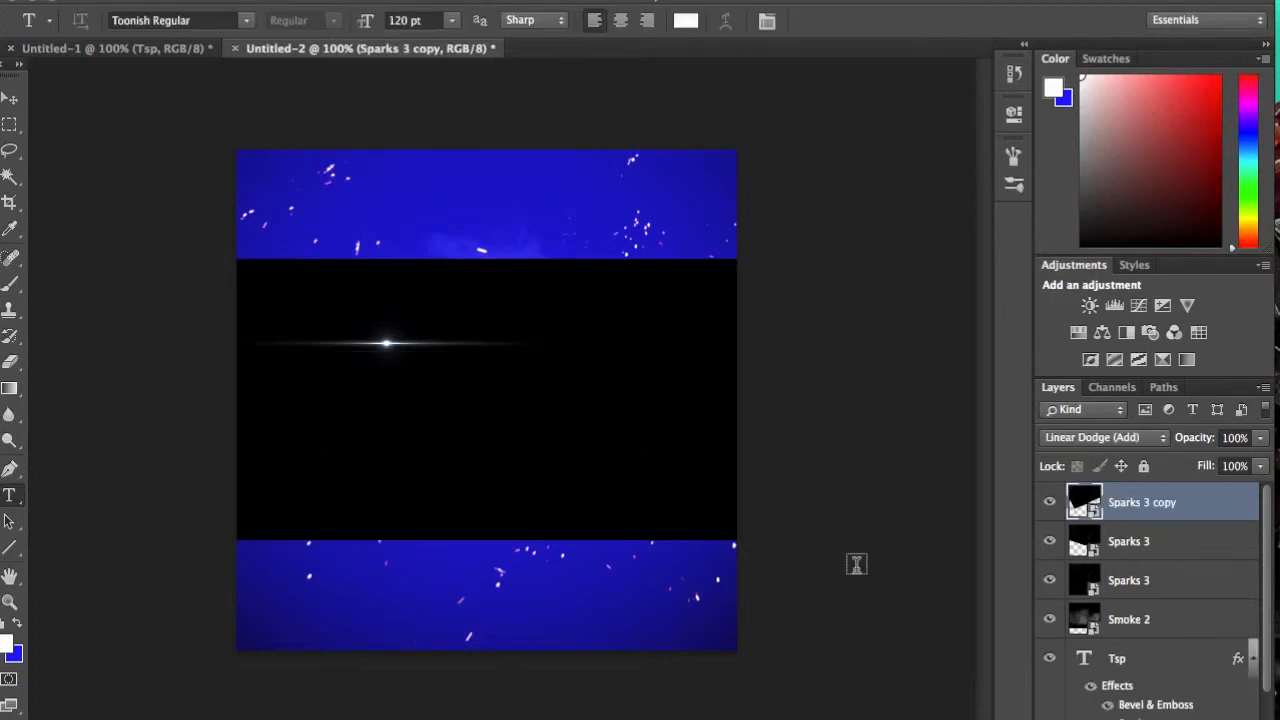
Step: Place flare 1.jpg from the screenshots folder in Downloads into the document and enlarge it to about 35%
left_click(1158, 706)
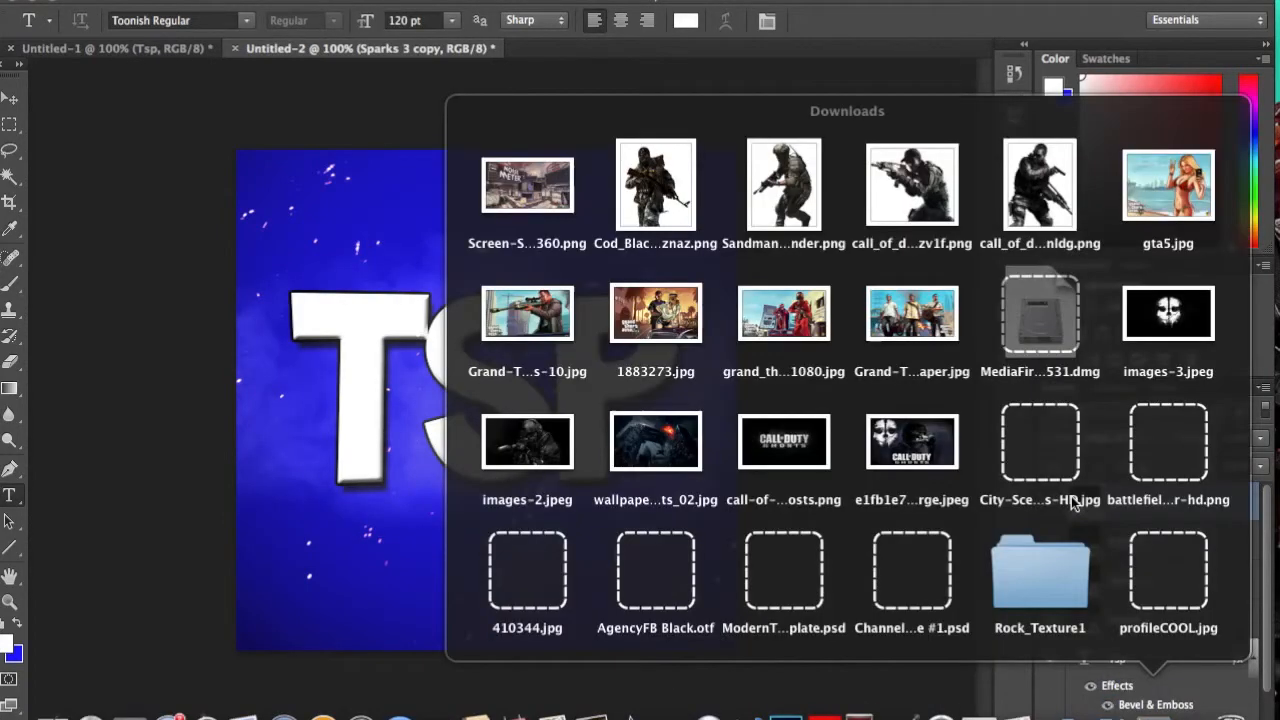
scroll(1084, 542, "down", 5)
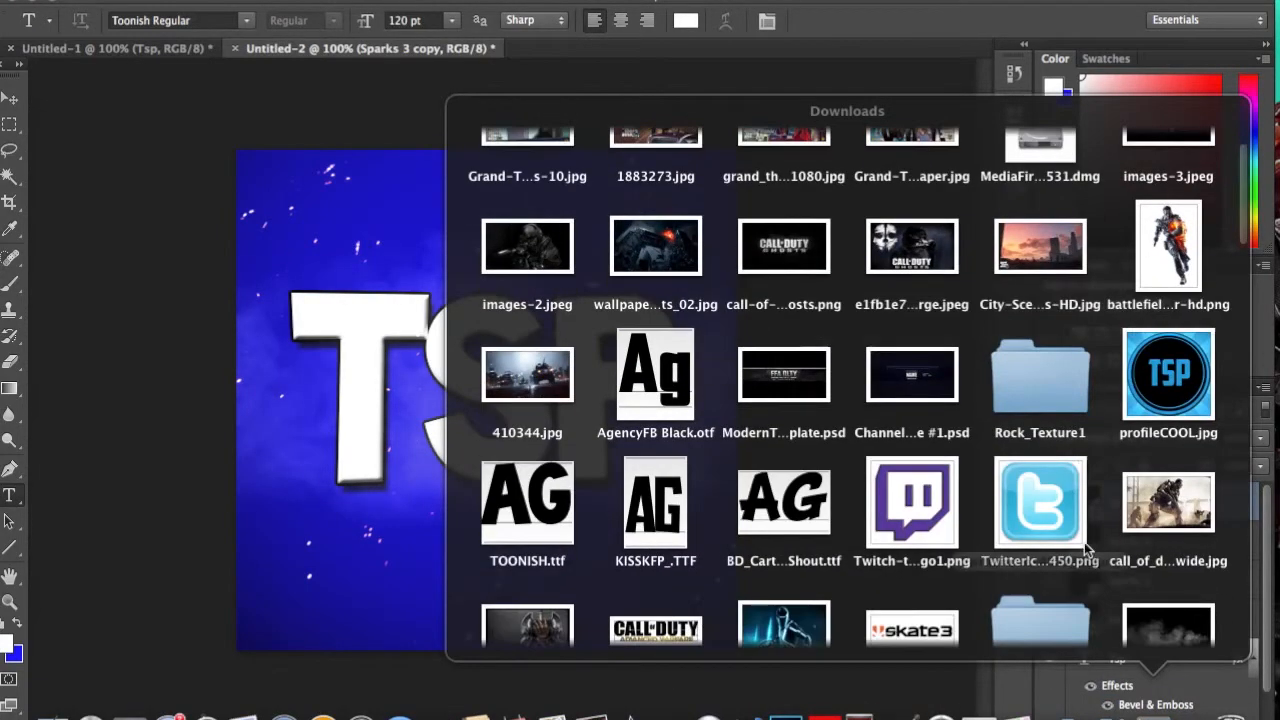
left_click(1061, 612)
left_click_drag(1039, 447, 586, 434)
left_click_drag(740, 537, 1010, 693)
left_click_drag(555, 553, 463, 488)
left_click_drag(915, 632, 1047, 701)
Step: Blend the flare with Linear Dodge (Add), enlarge it to about 39%, and place its bright spot on the T's upper-left corner
left_click(1076, 439)
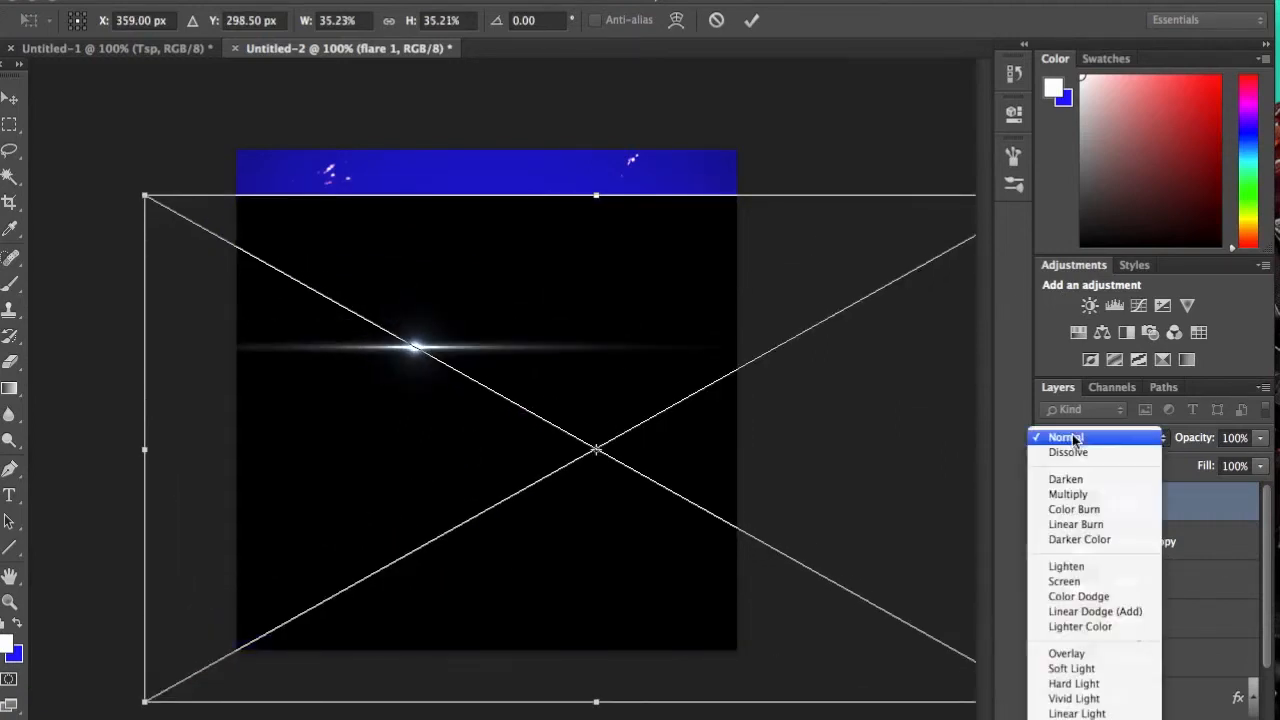
left_click(1121, 611)
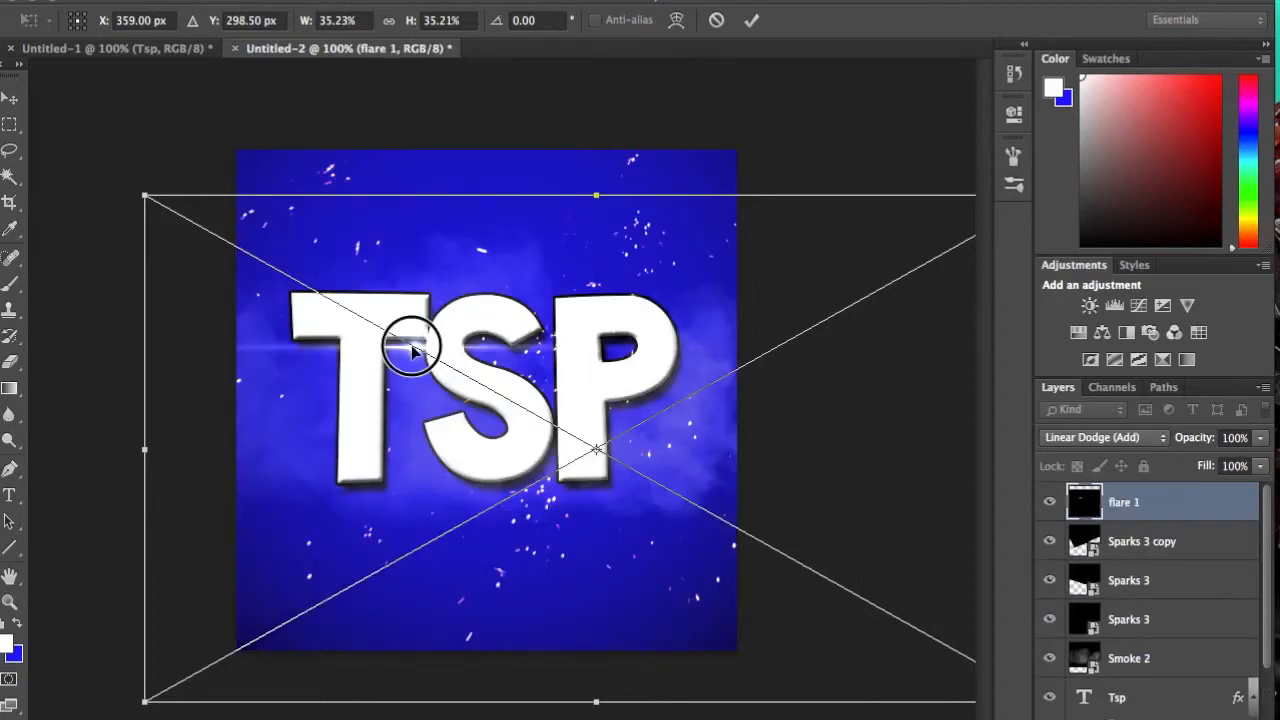
left_click_drag(407, 351, 283, 297)
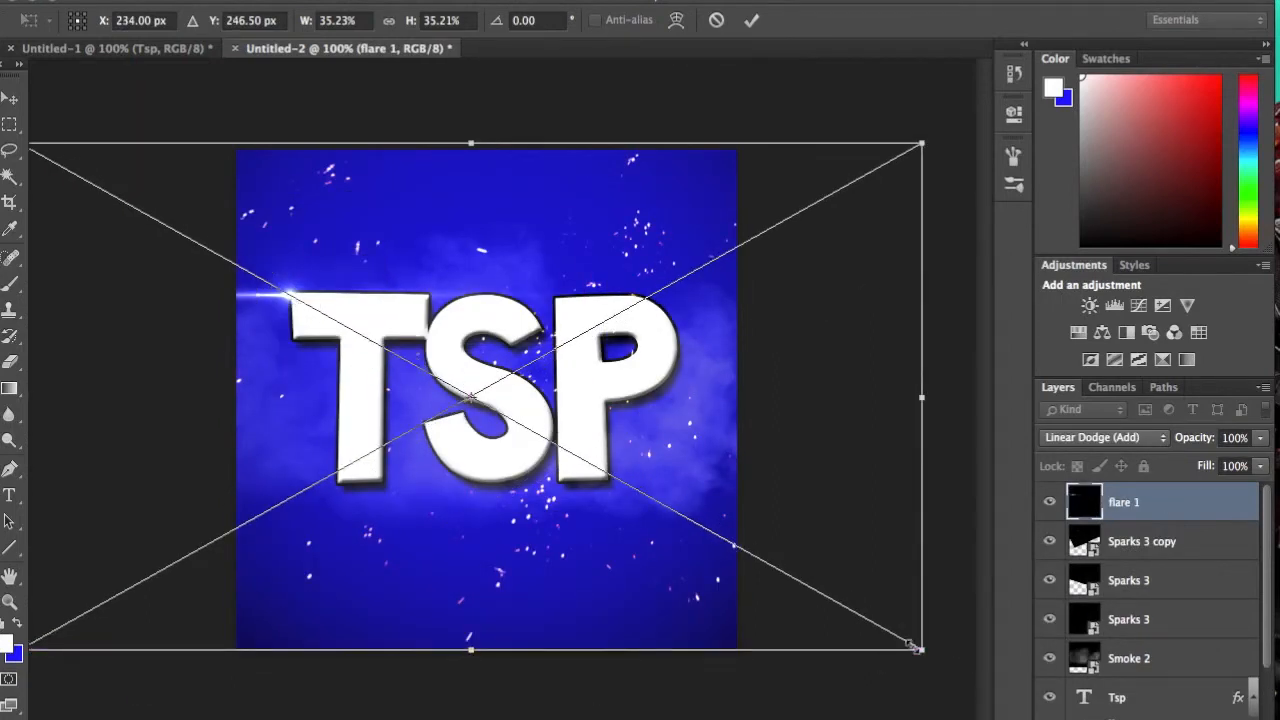
left_click_drag(921, 649, 1011, 701)
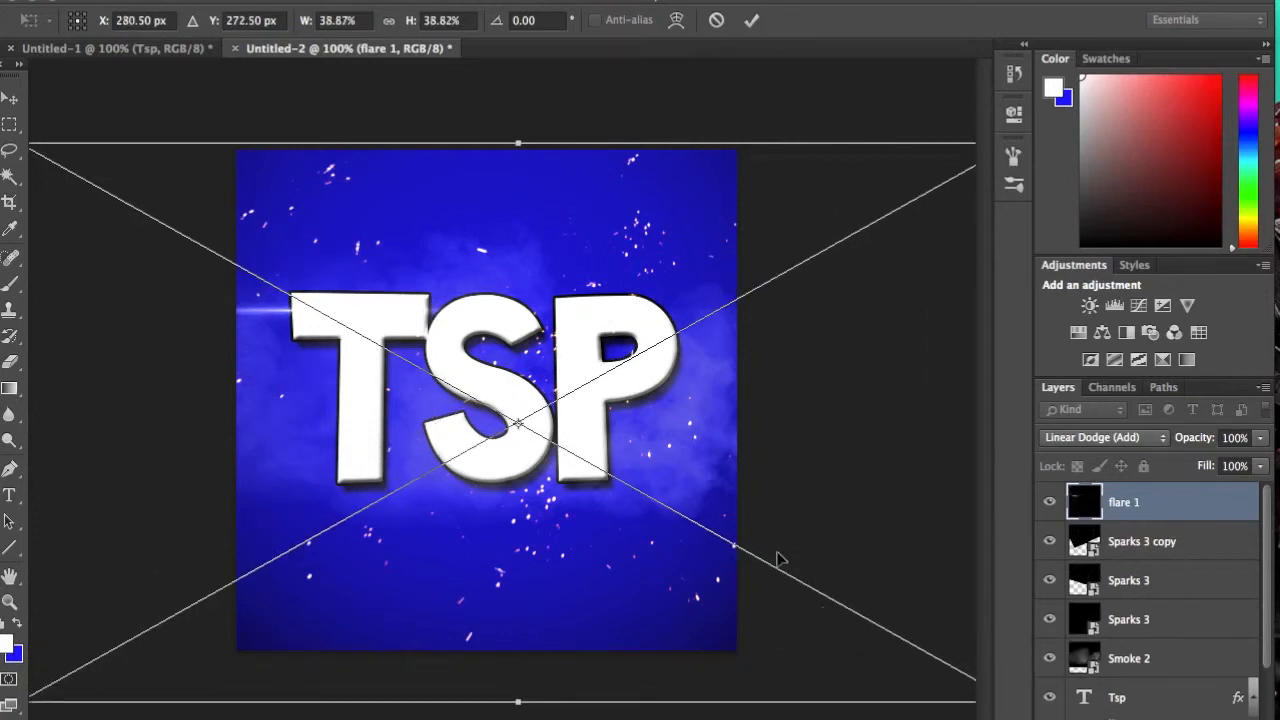
mouse_move(443, 451)
left_mouse_down()
mouse_move(397, 423)
mouse_move(433, 457)
left_mouse_up()
key("Return")
Step: Duplicate the flare 1 layer within the same document
right_click(1128, 518)
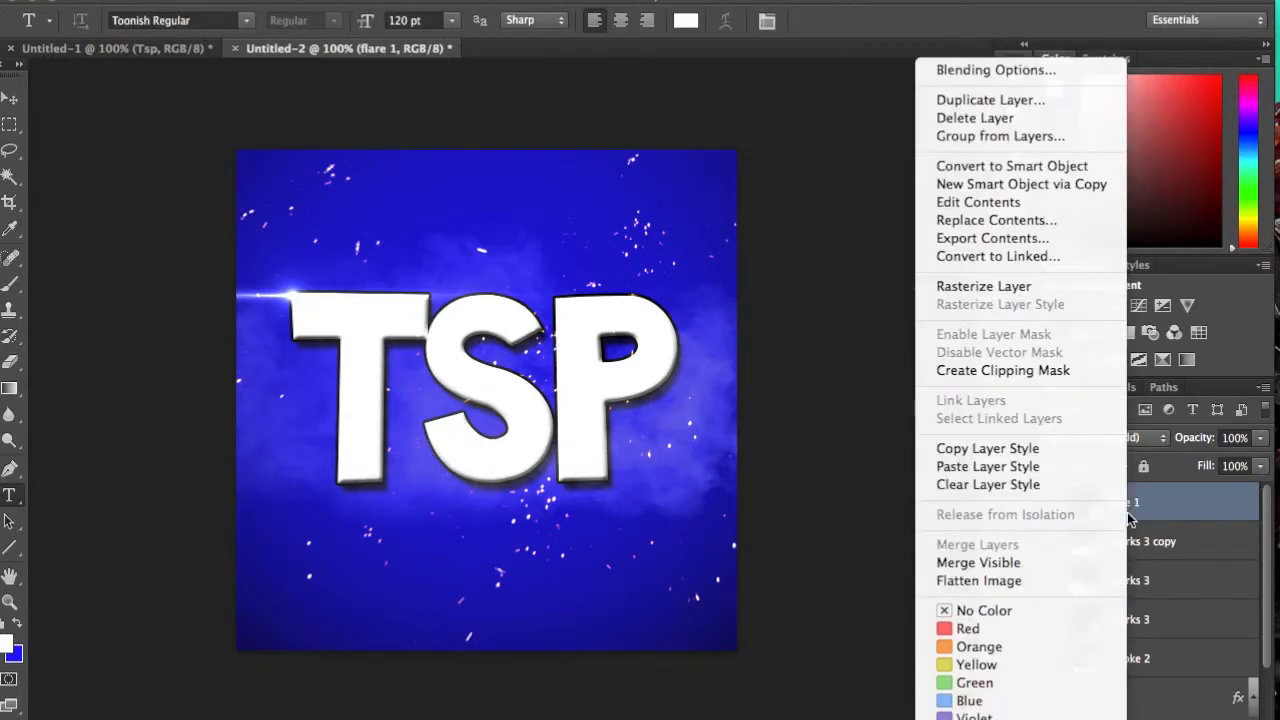
left_click(1011, 100)
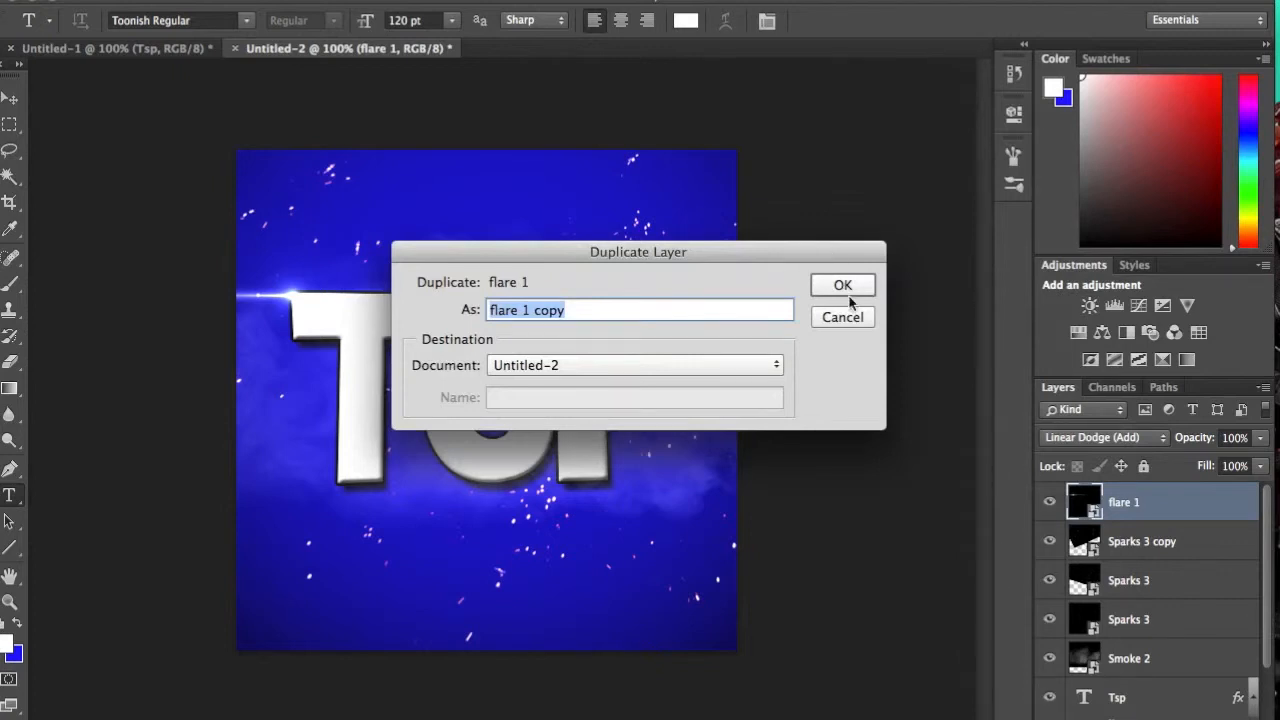
left_click(843, 287)
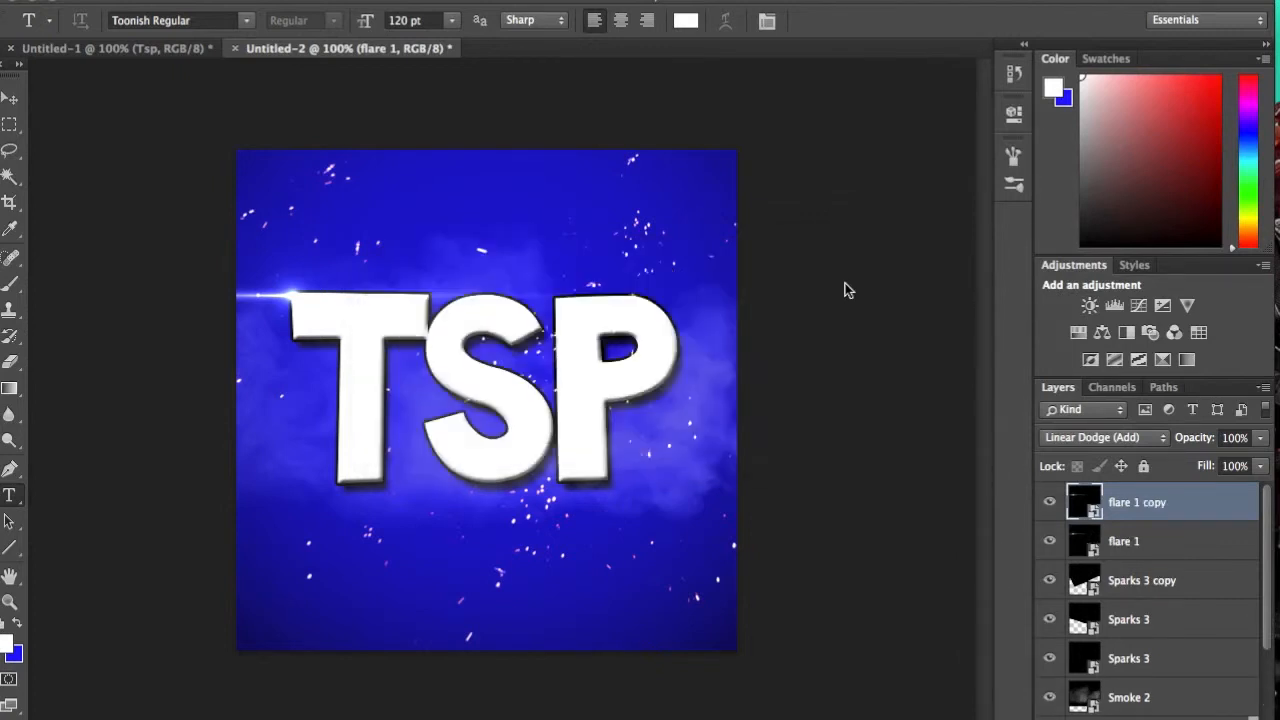
Step: Merge the two flare layers and set the merged layer's blend mode to Linear Dodge (Add)
left_click(1147, 538, "shift")
right_click(1147, 535)
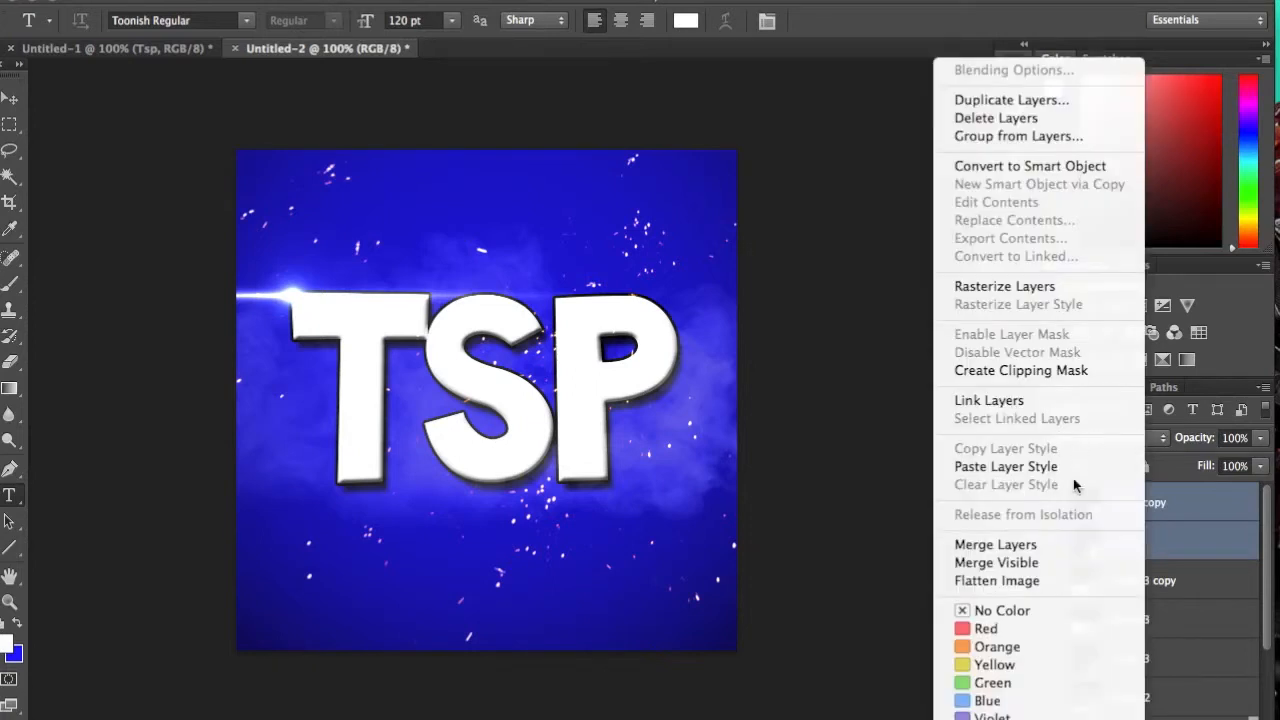
left_click(1046, 544)
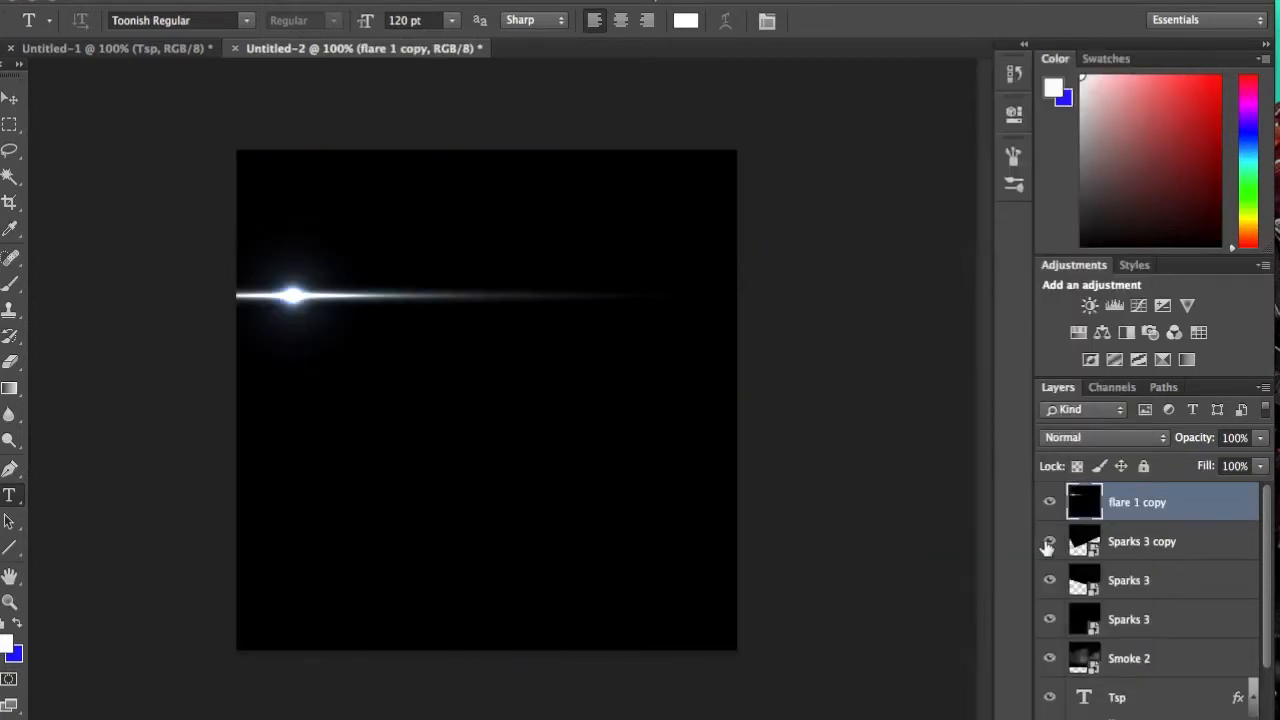
left_click(1123, 434)
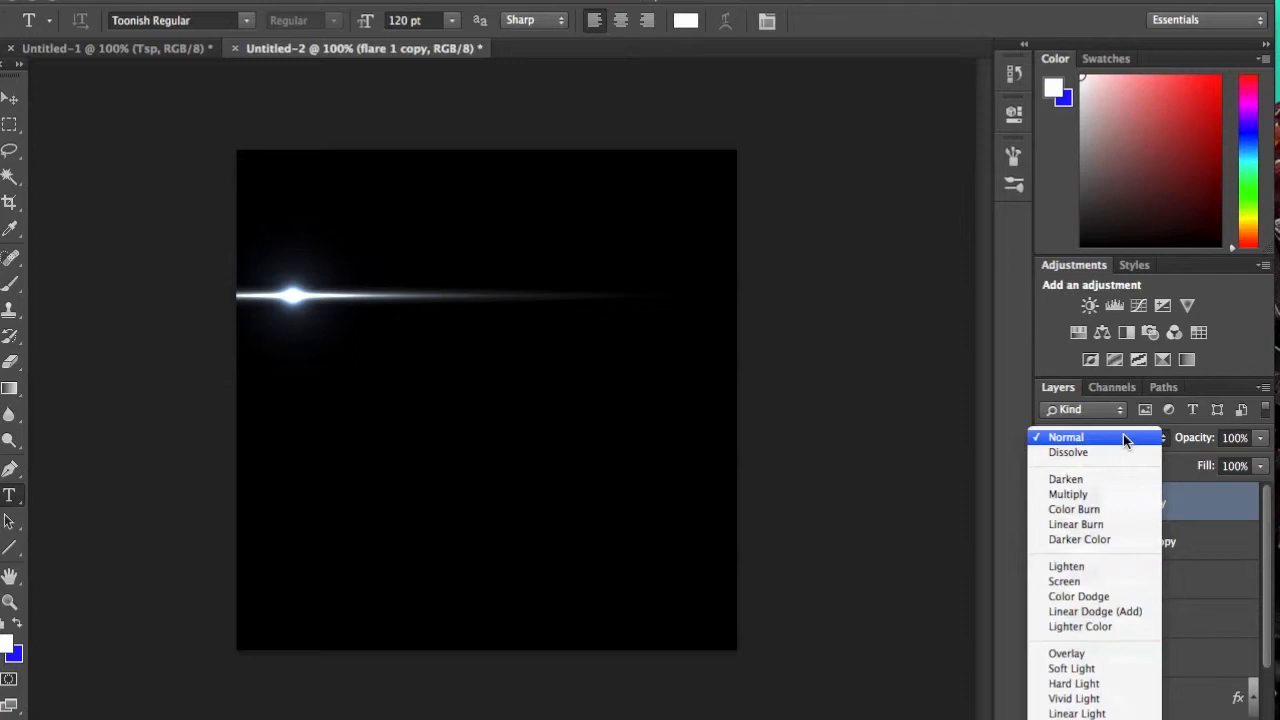
left_click(1130, 607)
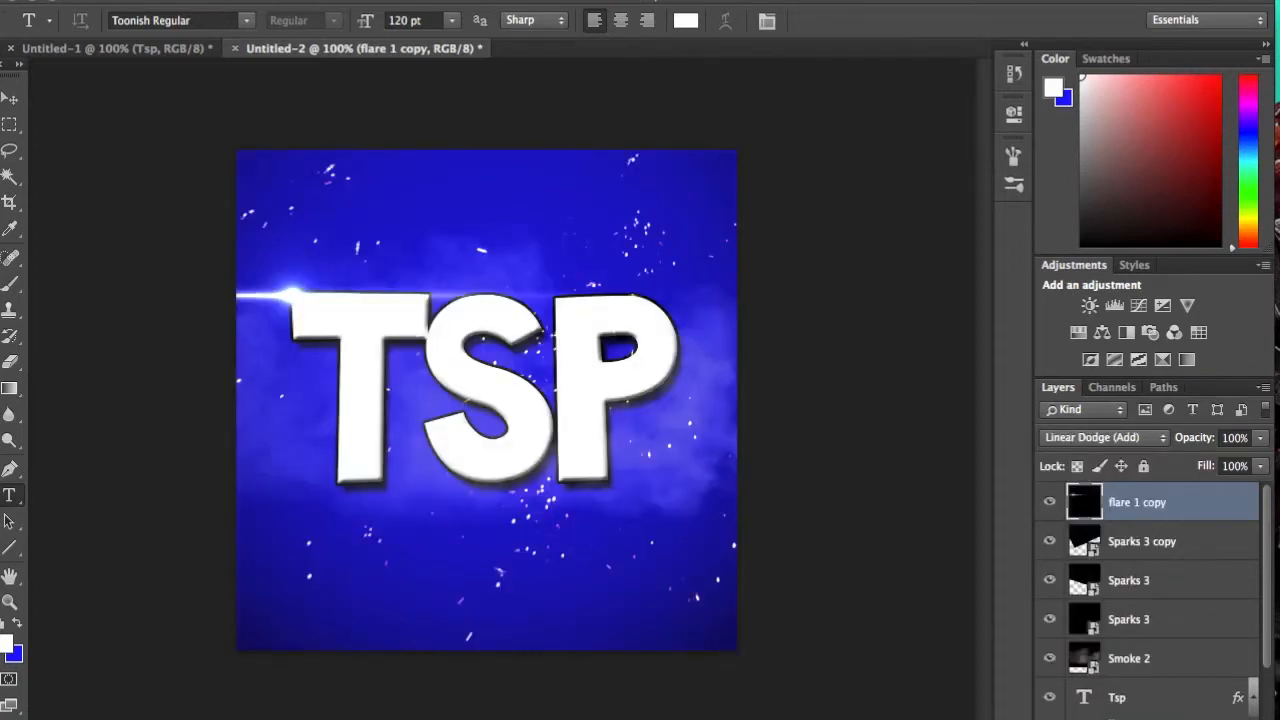
Step: Merge the three Sparks 3 layers into one and set its blend mode to Linear Dodge (Add)
left_click(1130, 543)
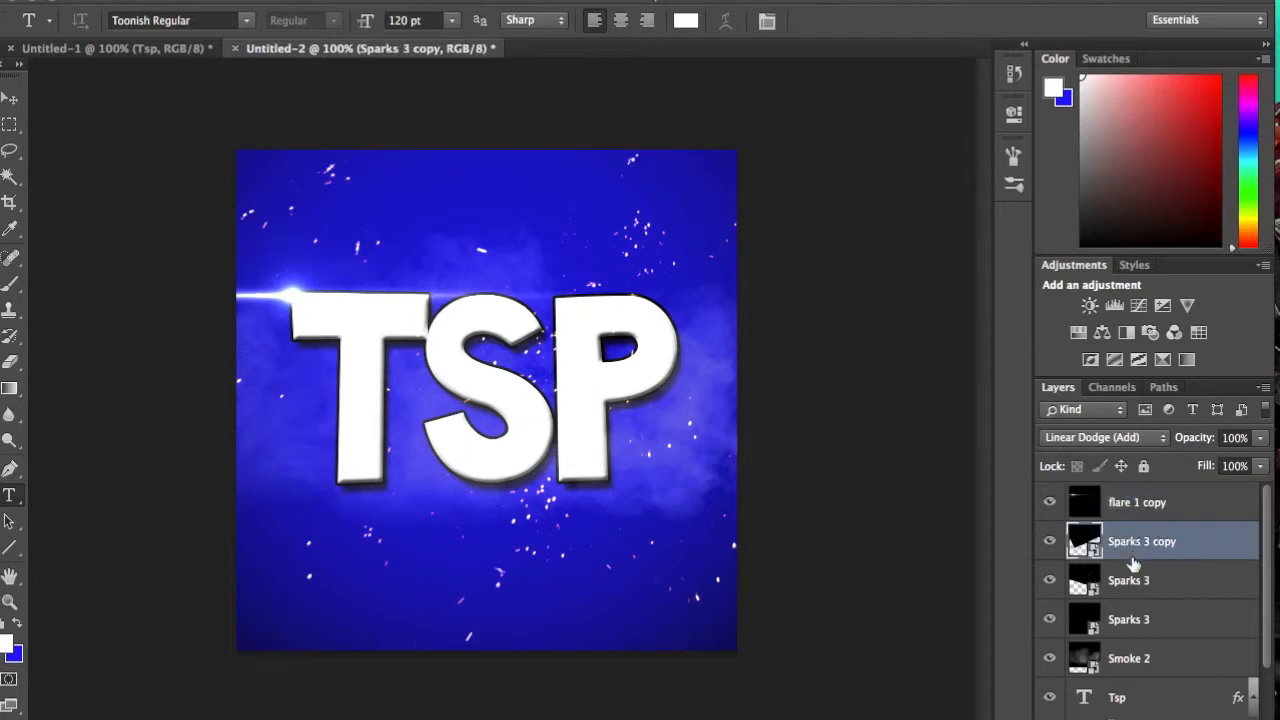
left_click(1128, 590, "shift")
left_click(1133, 620, "shift")
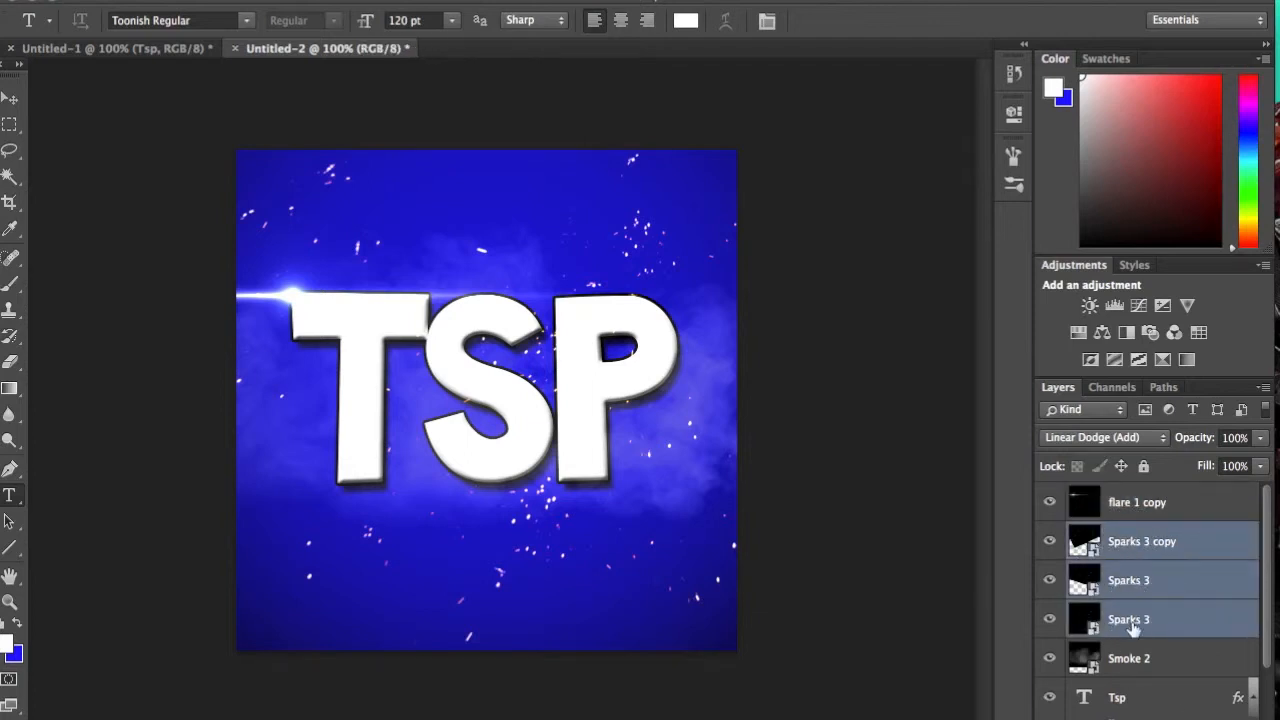
right_click(1157, 615)
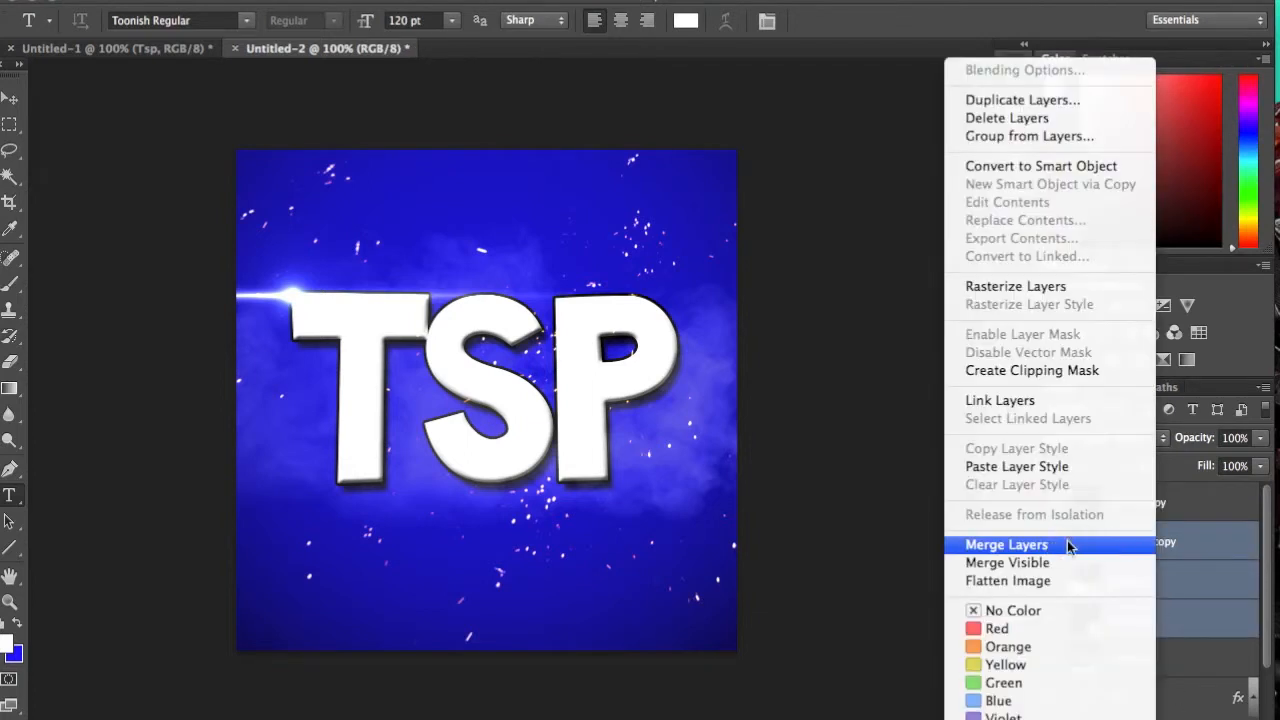
left_click(1067, 540)
left_click(1100, 439)
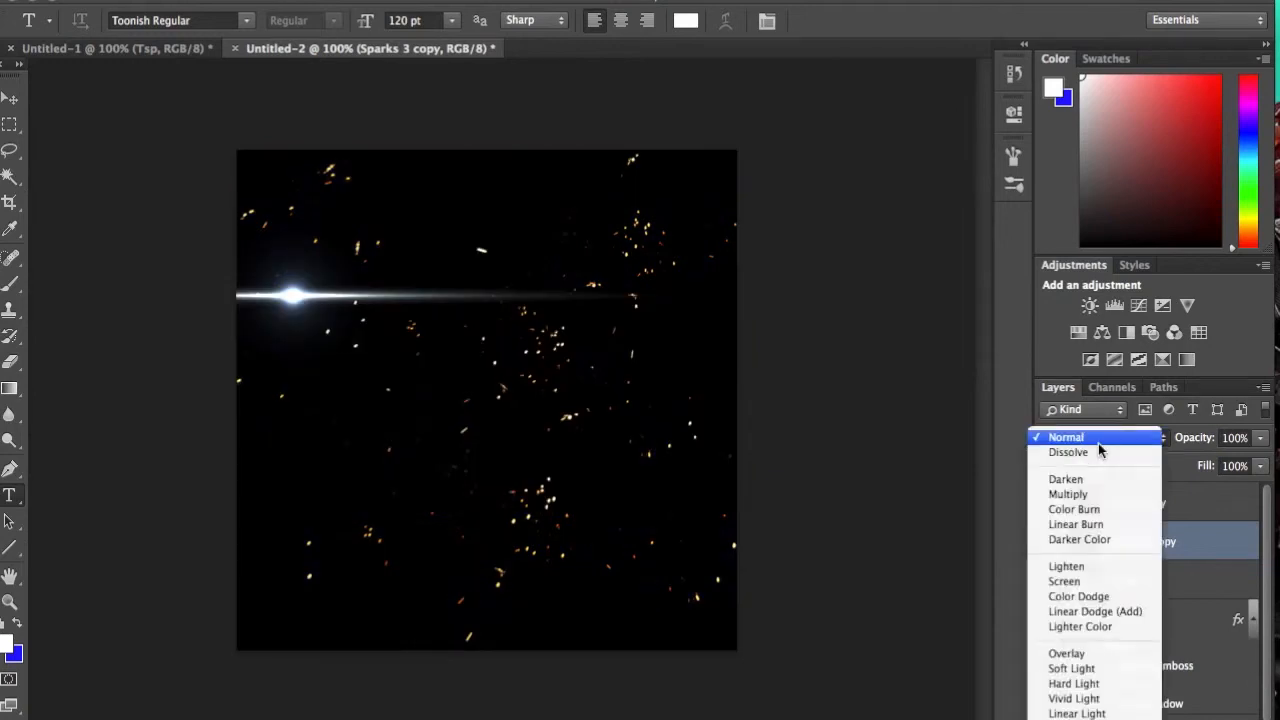
left_click(1112, 608)
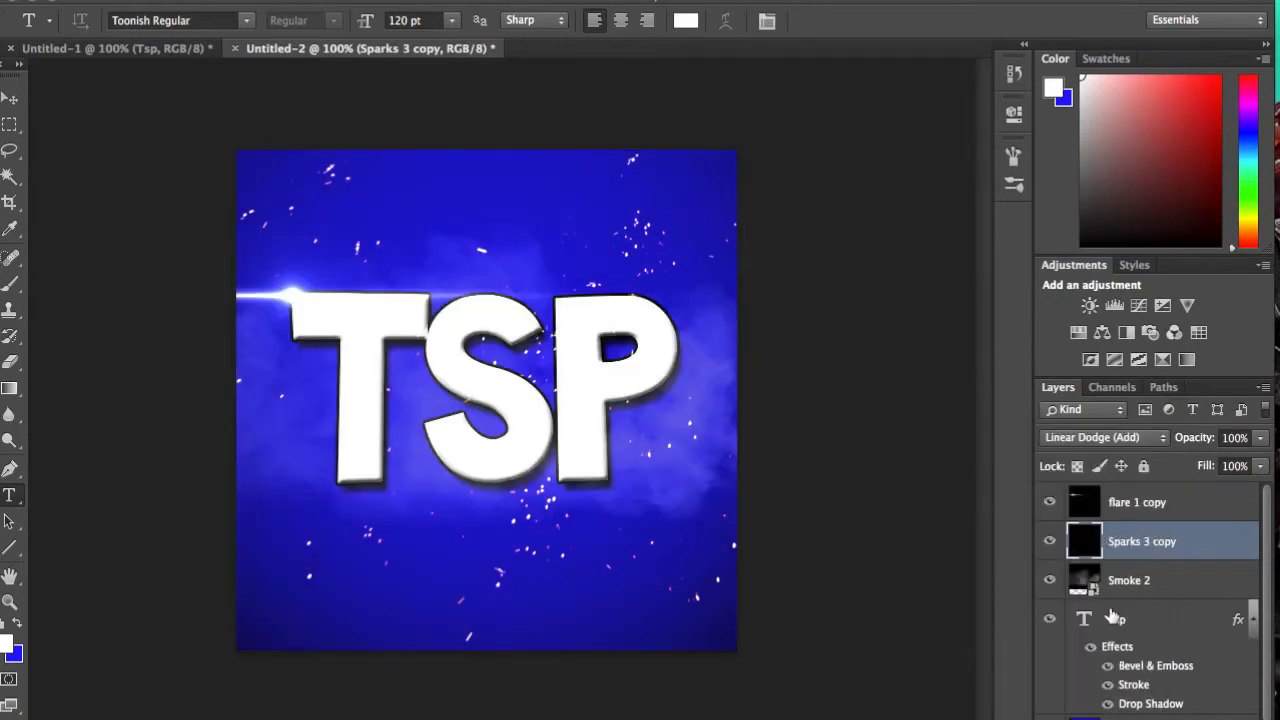
Step: Add a new empty layer above the merged flare layer and browse the Downloads folder for an overlay
left_click(1137, 501)
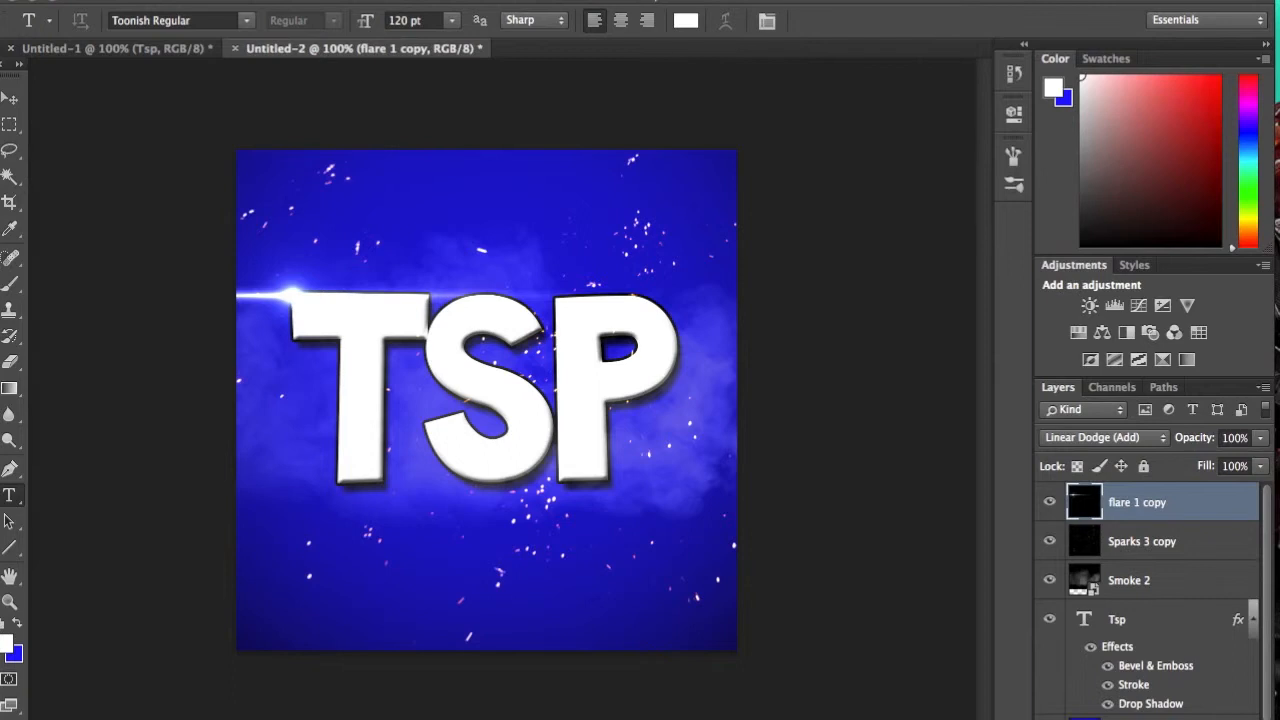
key("alt+shift+super+n")
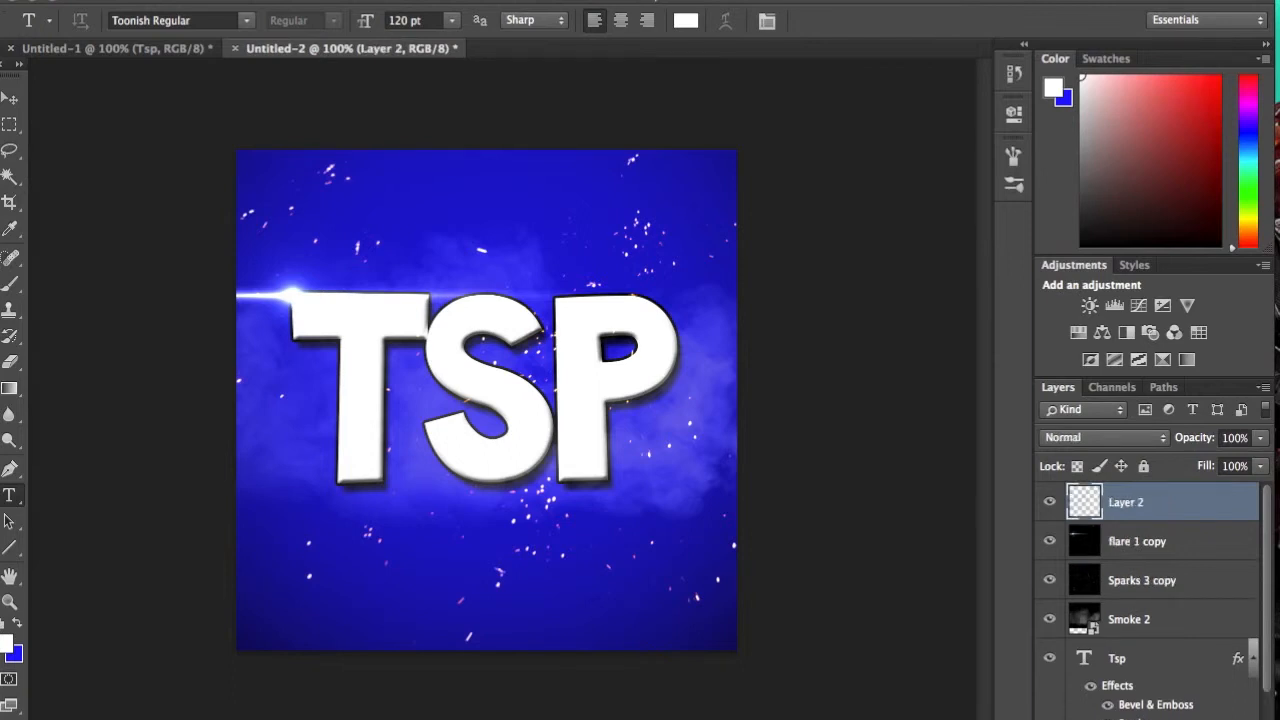
left_click(1155, 712)
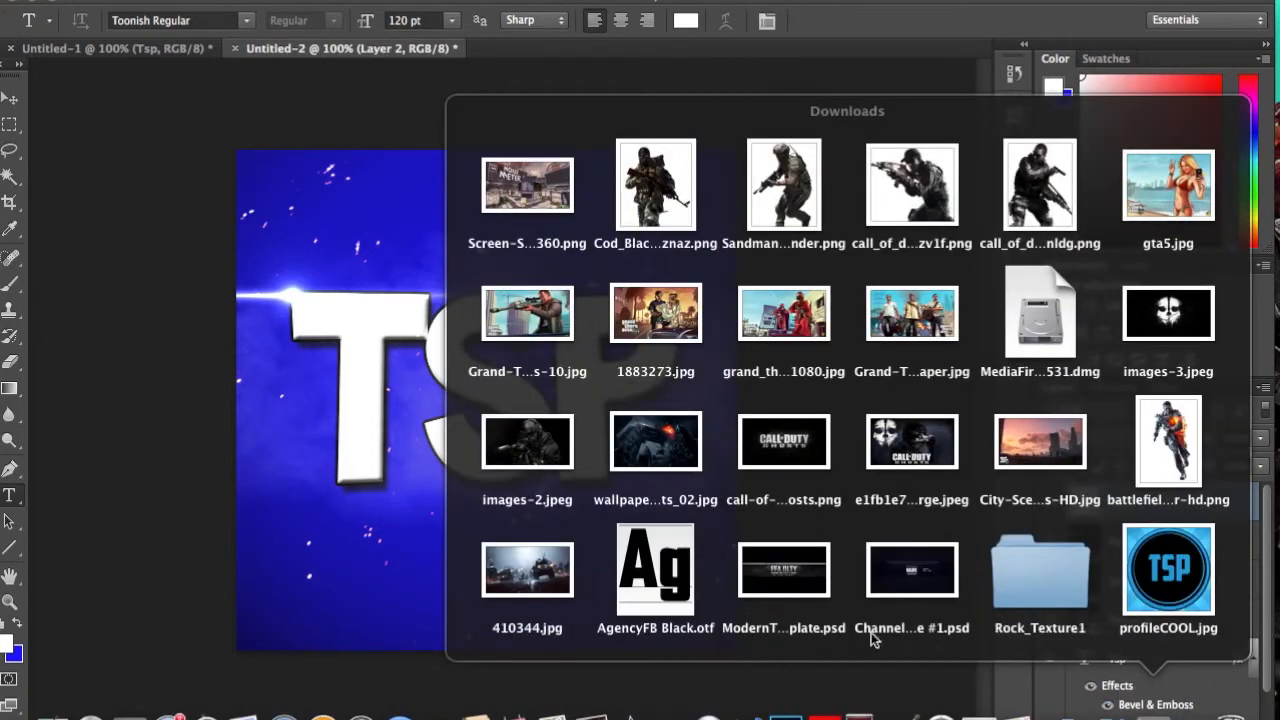
scroll(871, 632, "down", 5)
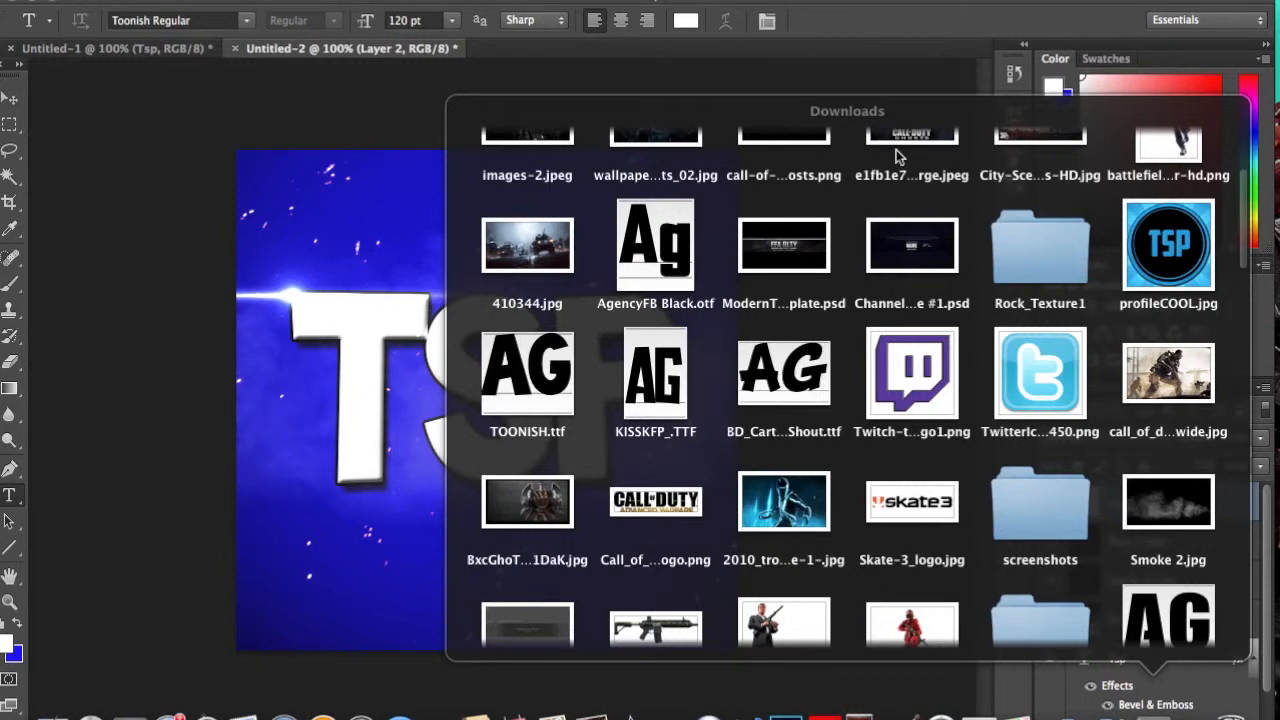
left_click(891, 70)
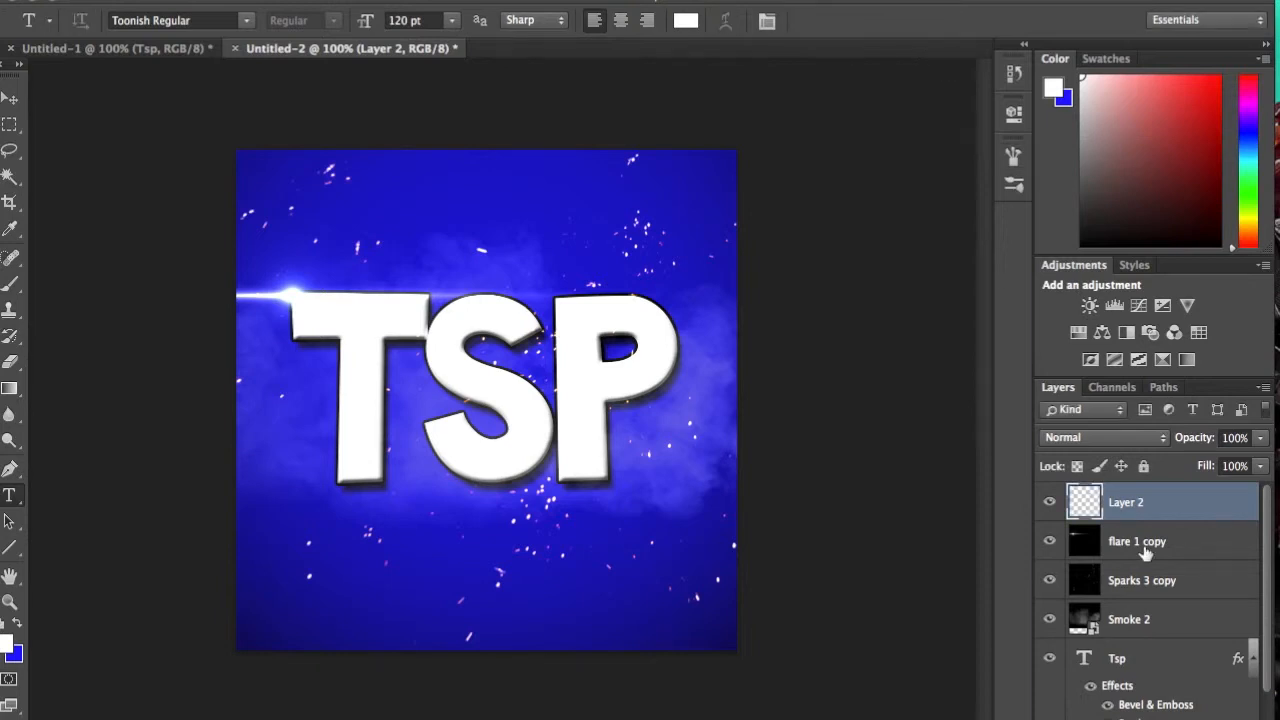
Step: Duplicate the merged flare layer within the same document to strengthen the glow
left_click(1141, 545)
right_click(1133, 553)
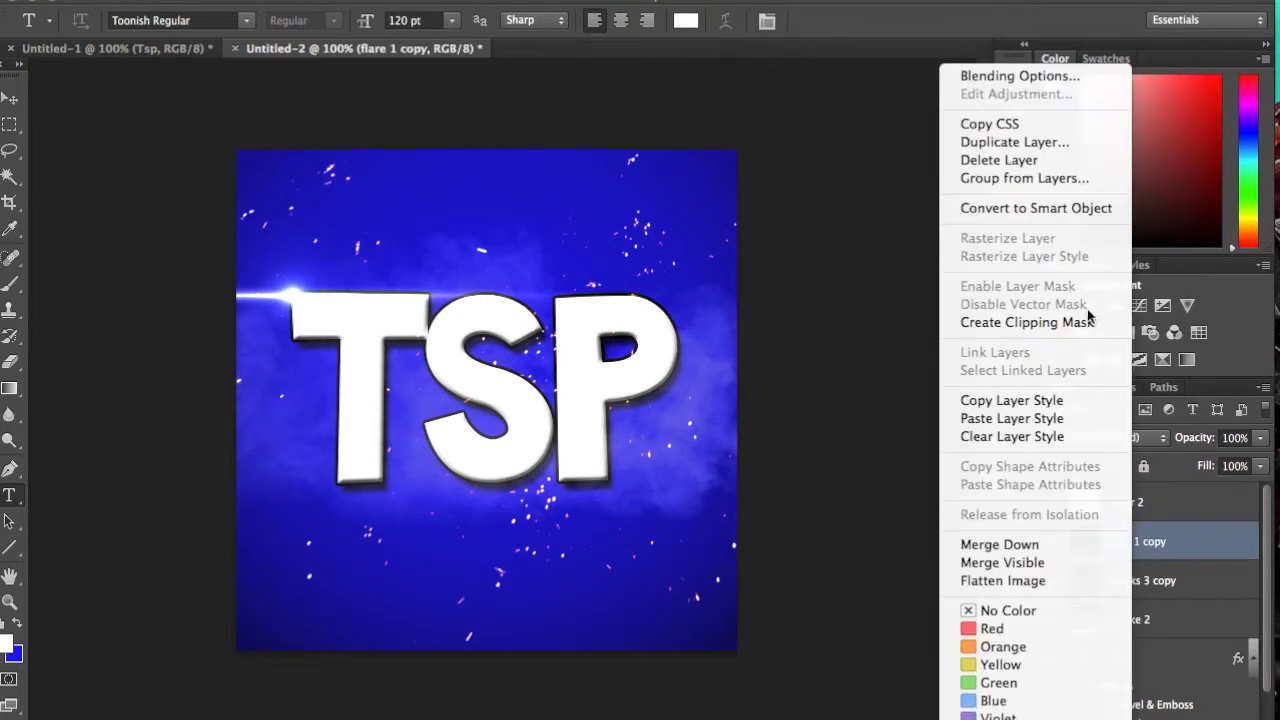
left_click(1035, 139)
left_click(836, 287)
Step: Delete the empty Layer 2 above the flare layers
left_click(1151, 512)
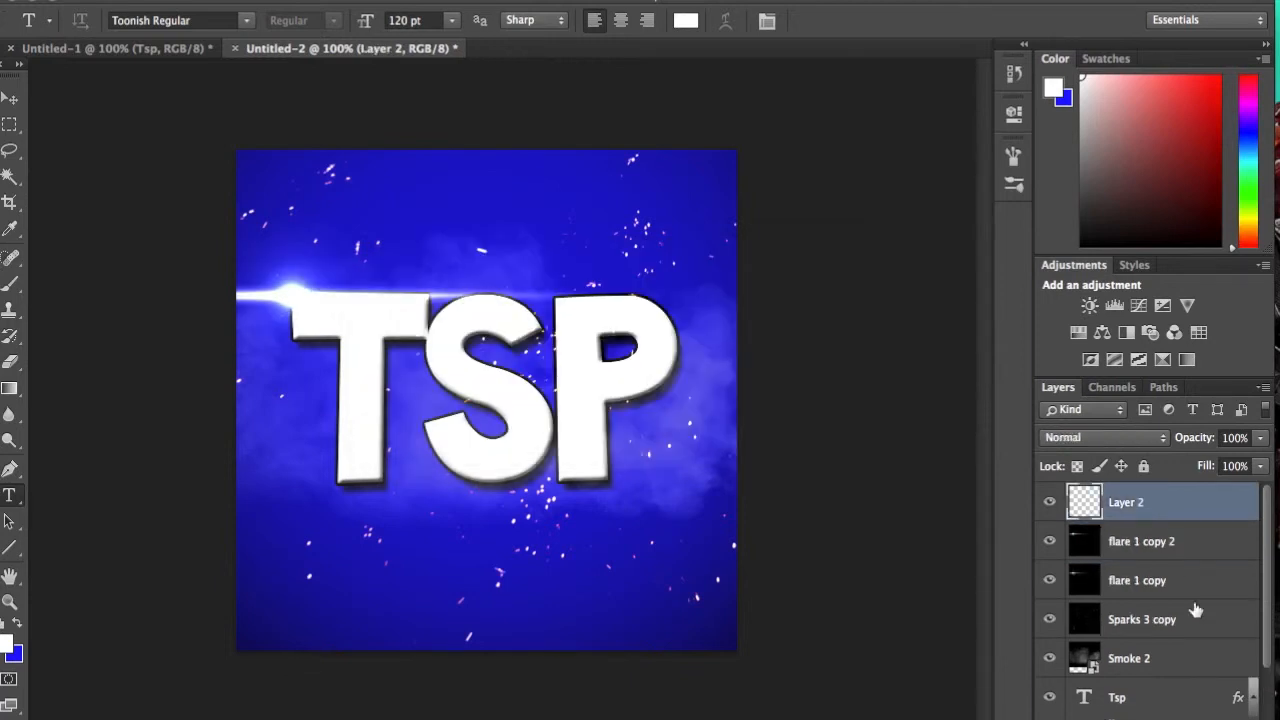
key("Delete")
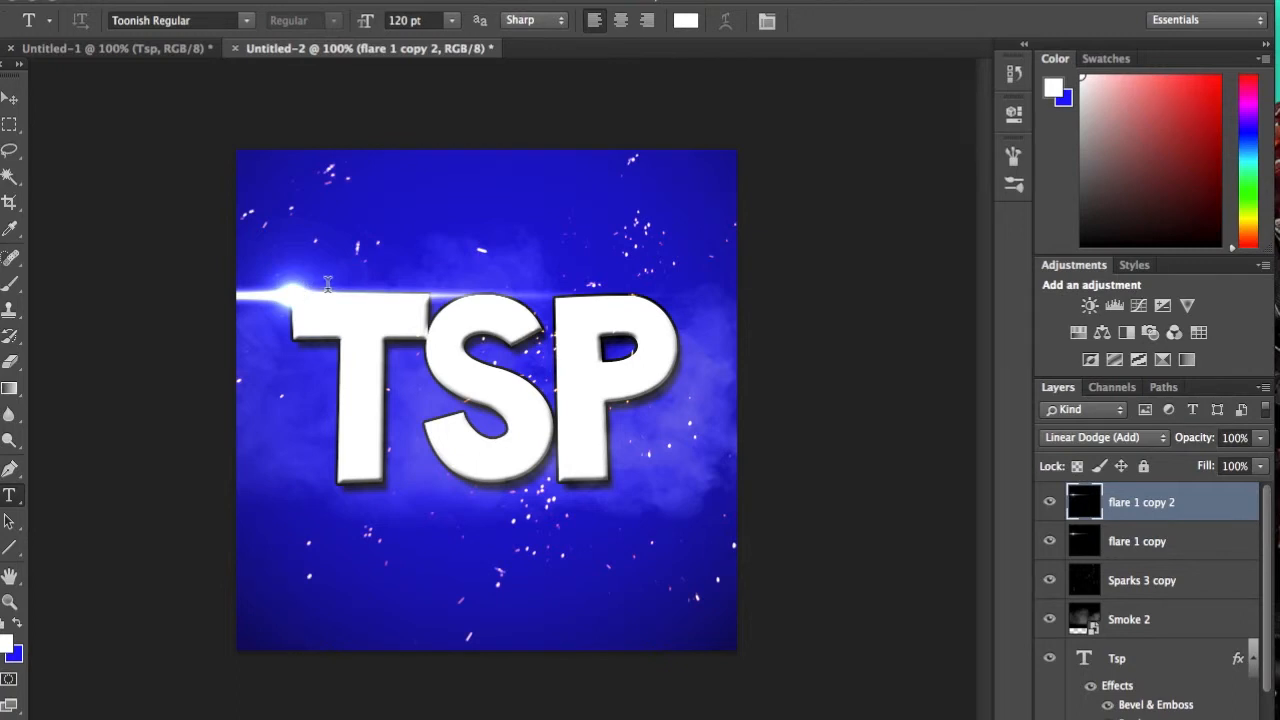
Step: Move the duplicated flare, flare 1 copy 2, onto the lower corner of the letter P
left_click(8, 99)
left_click_drag(287, 292, 606, 483)
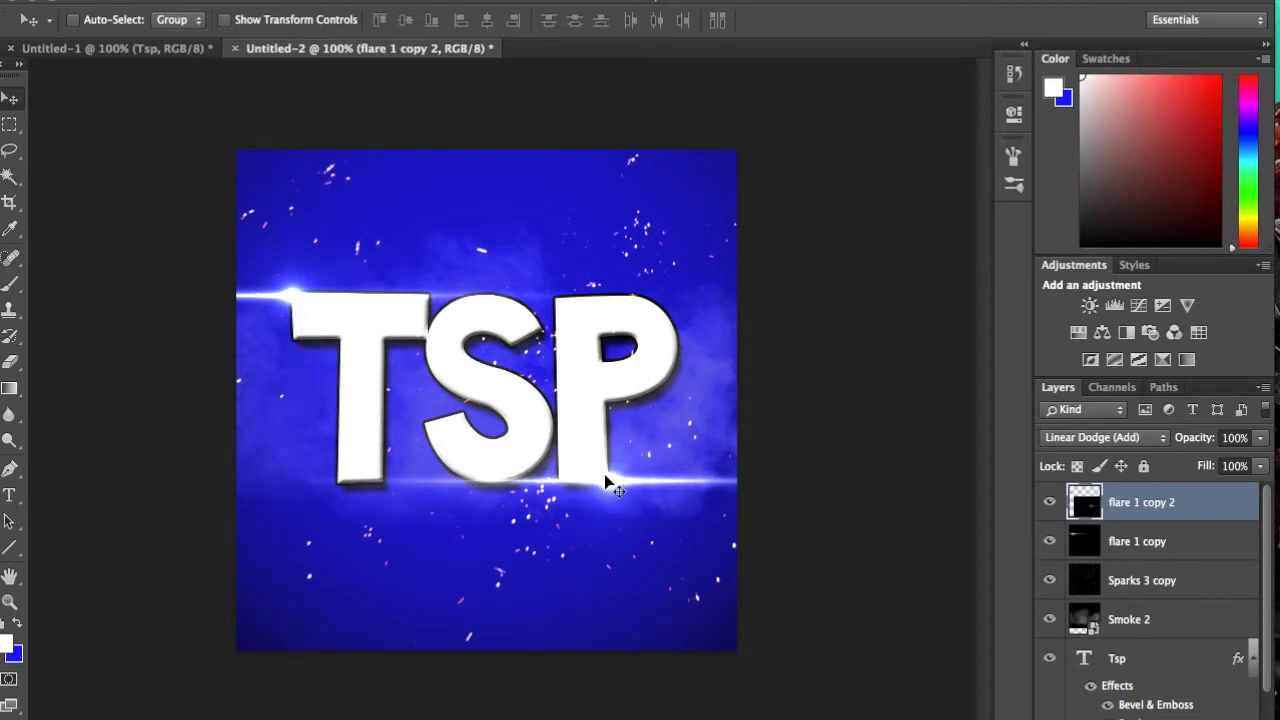
left_click(22, 66)
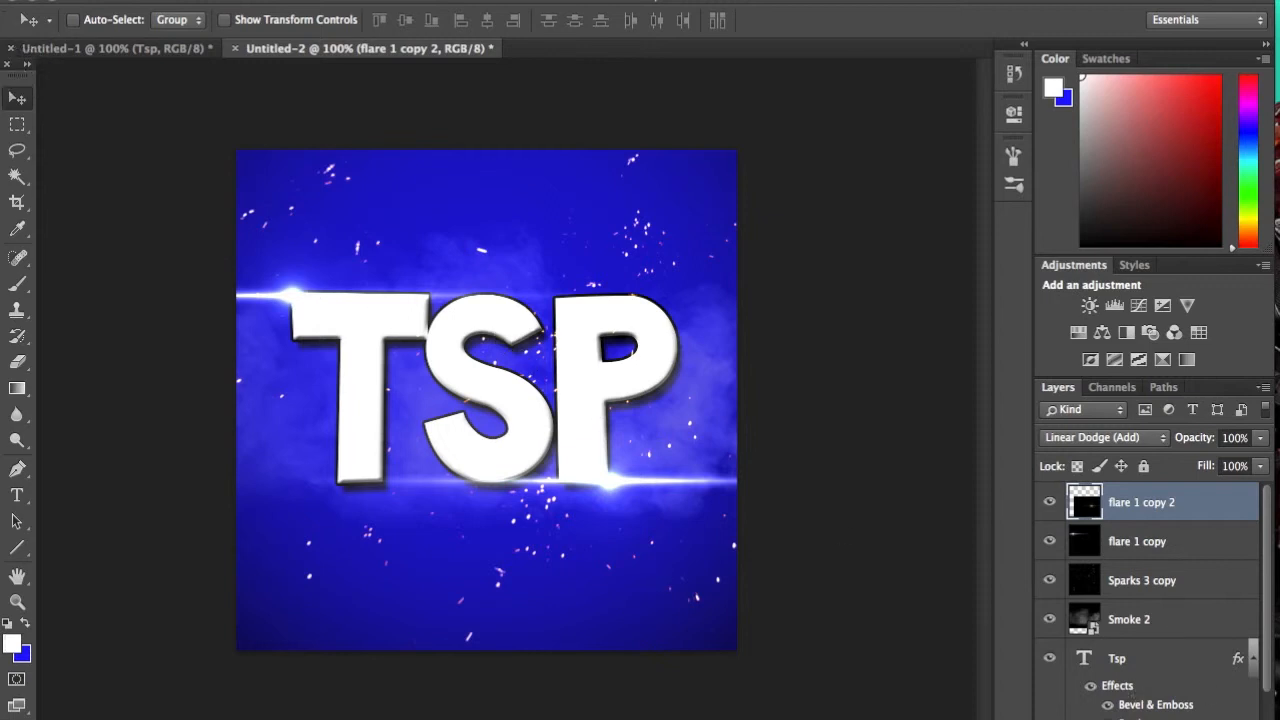
Step: Add a new layer and place Burst 2.jpg from the screenshots folder in Downloads onto the canvas
left_click(1203, 718)
right_click(1144, 713)
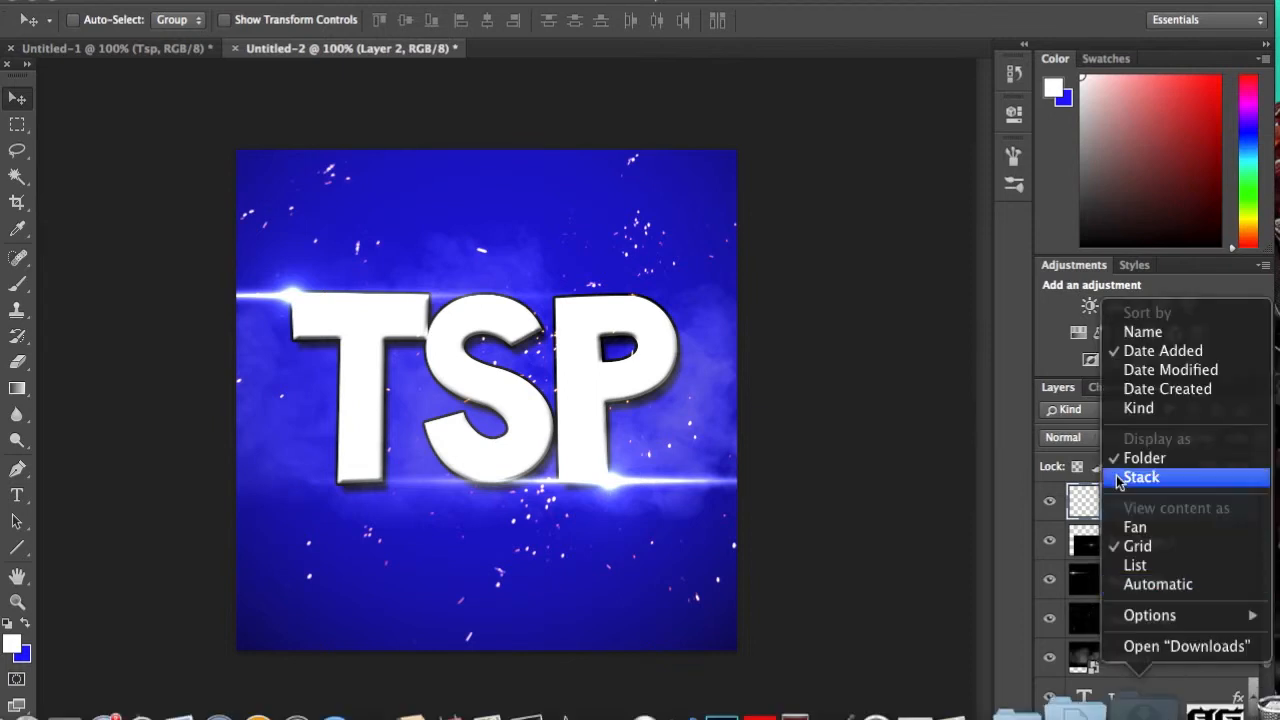
left_click(1144, 713)
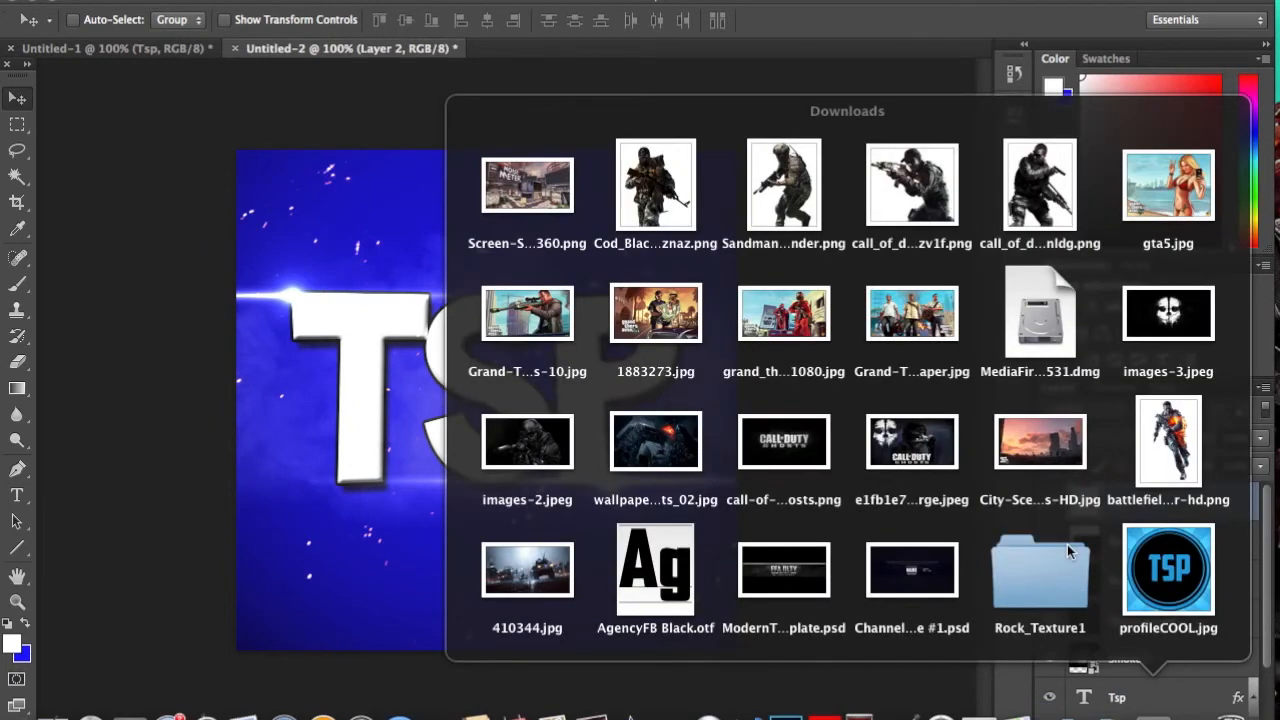
scroll(1067, 544, "down", 5)
scroll(1067, 544, "down", 1)
left_click(1020, 321)
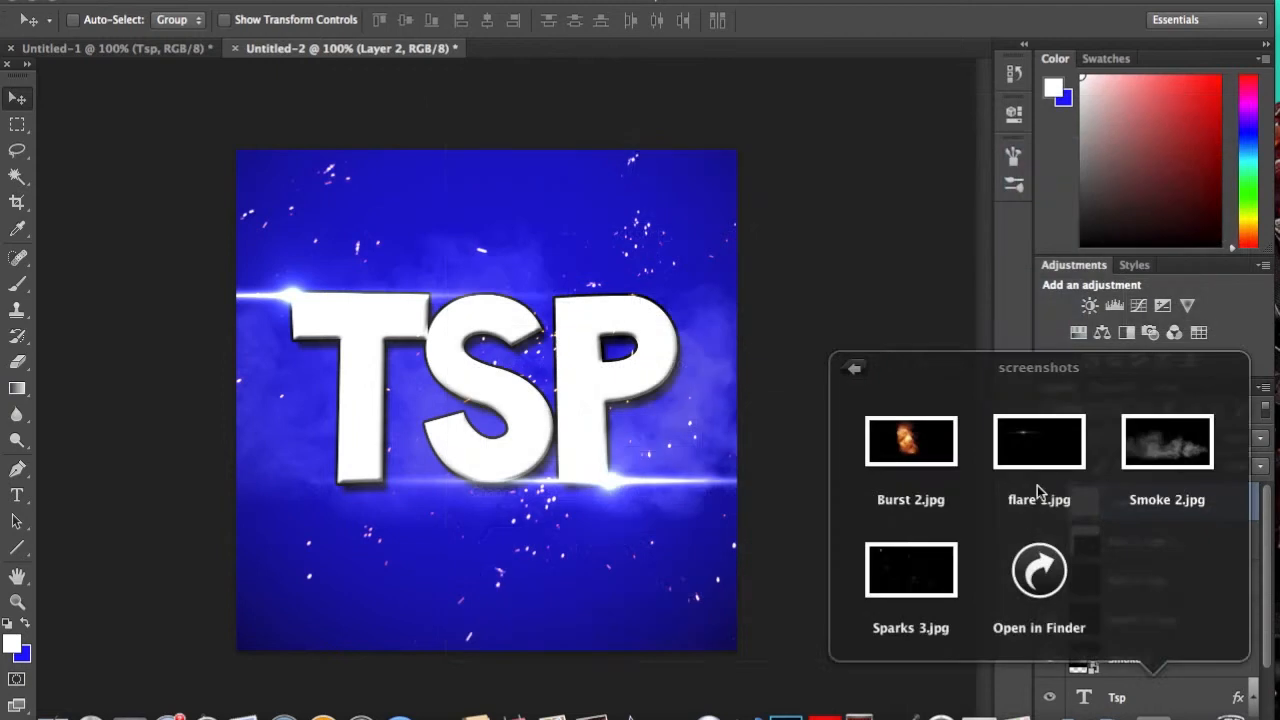
left_click_drag(903, 432, 545, 430)
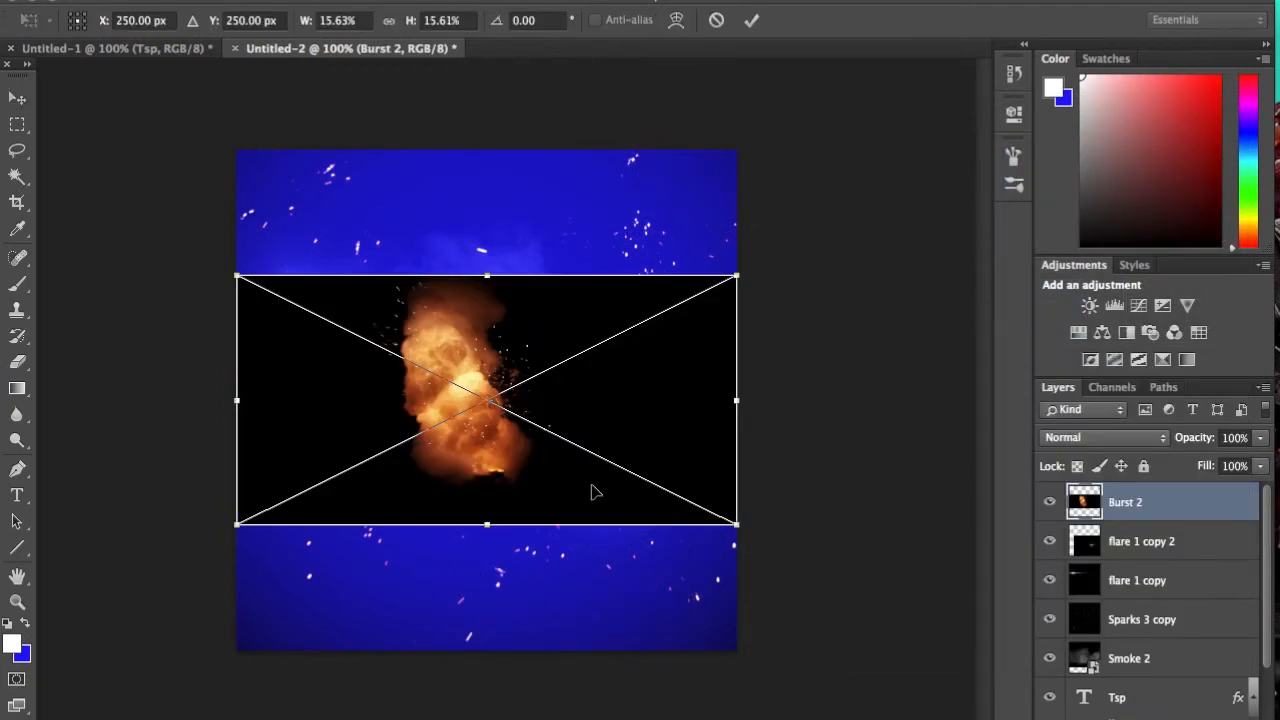
Step: Enlarge the Burst 2 image to about 30% scale and position it over the lower part of the canvas
left_click_drag(738, 527, 1024, 668)
left_click_drag(612, 537, 490, 605)
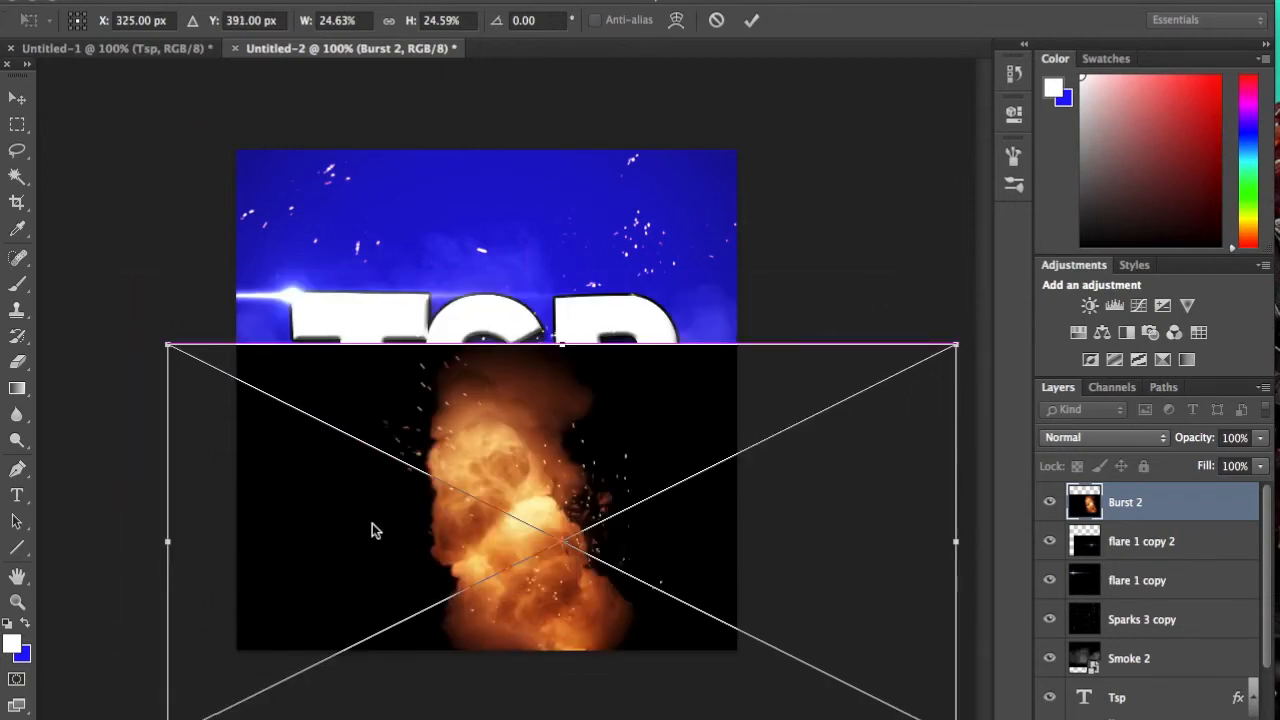
left_click_drag(167, 347, 114, 234)
left_click_drag(421, 441, 419, 434)
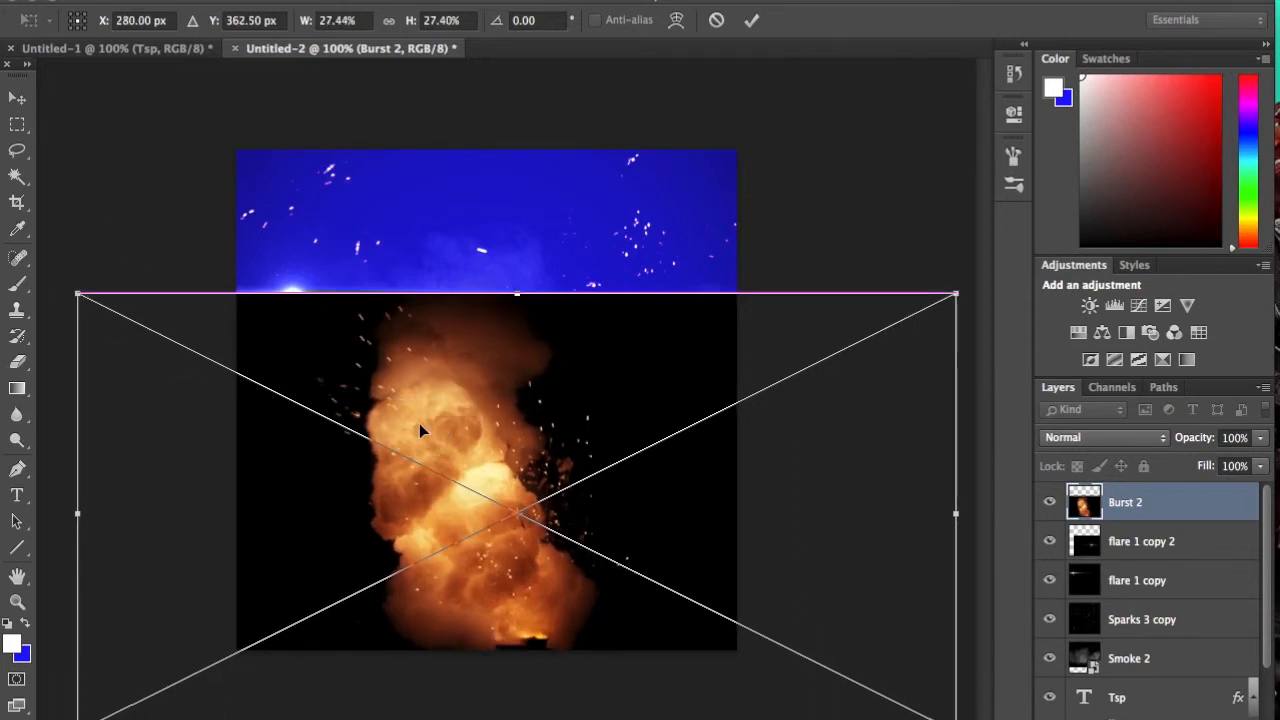
left_click_drag(84, 294, 51, 163)
left_click_drag(424, 519, 445, 520)
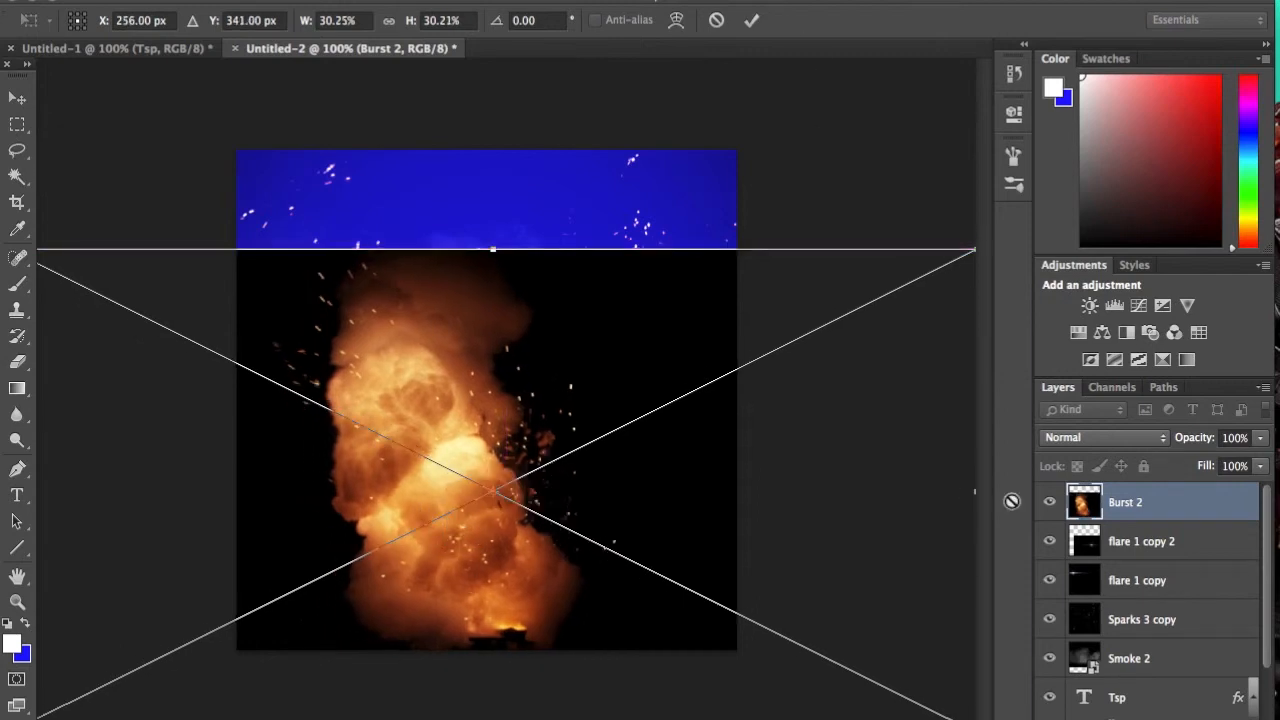
Step: Set Burst 2's blend mode to Linear Dodge (Add), then scale it to about 31% and center it around the lettering
left_click(1080, 437)
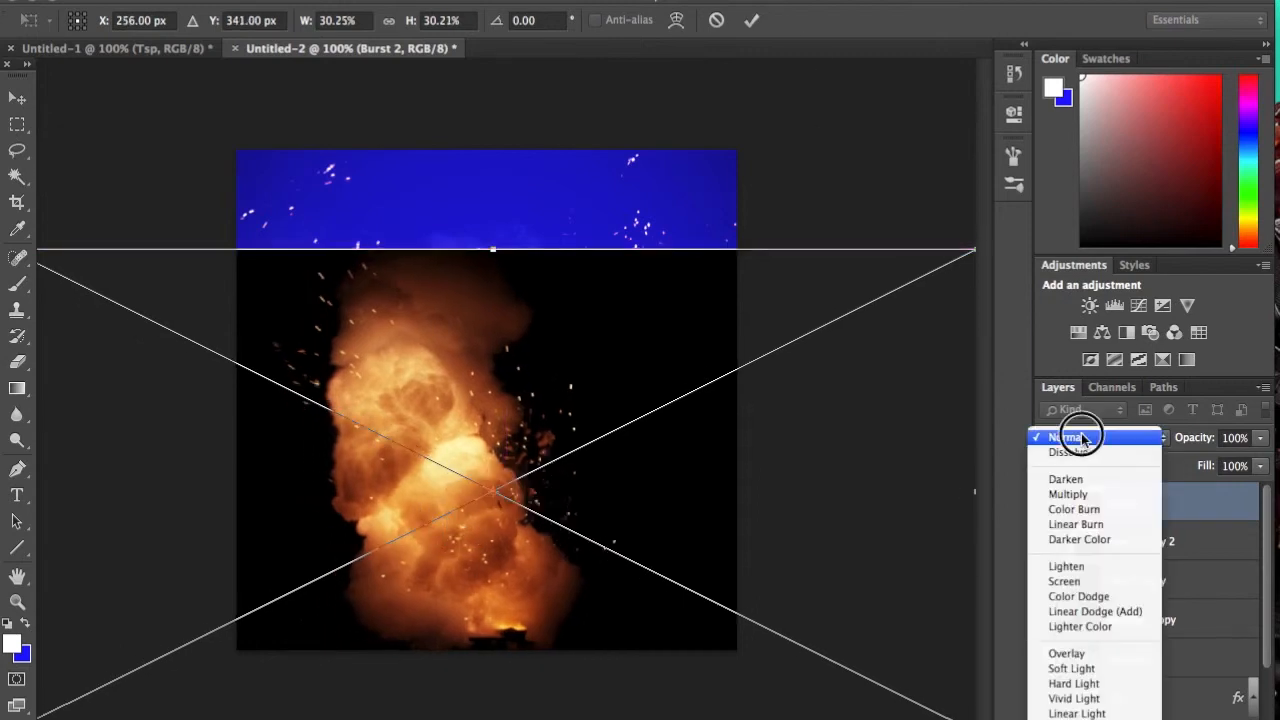
left_click(1104, 610)
mouse_move(649, 557)
left_mouse_down()
mouse_move(690, 481)
mouse_move(674, 471)
mouse_move(681, 481)
left_mouse_up()
left_click_drag(63, 640, 28, 655)
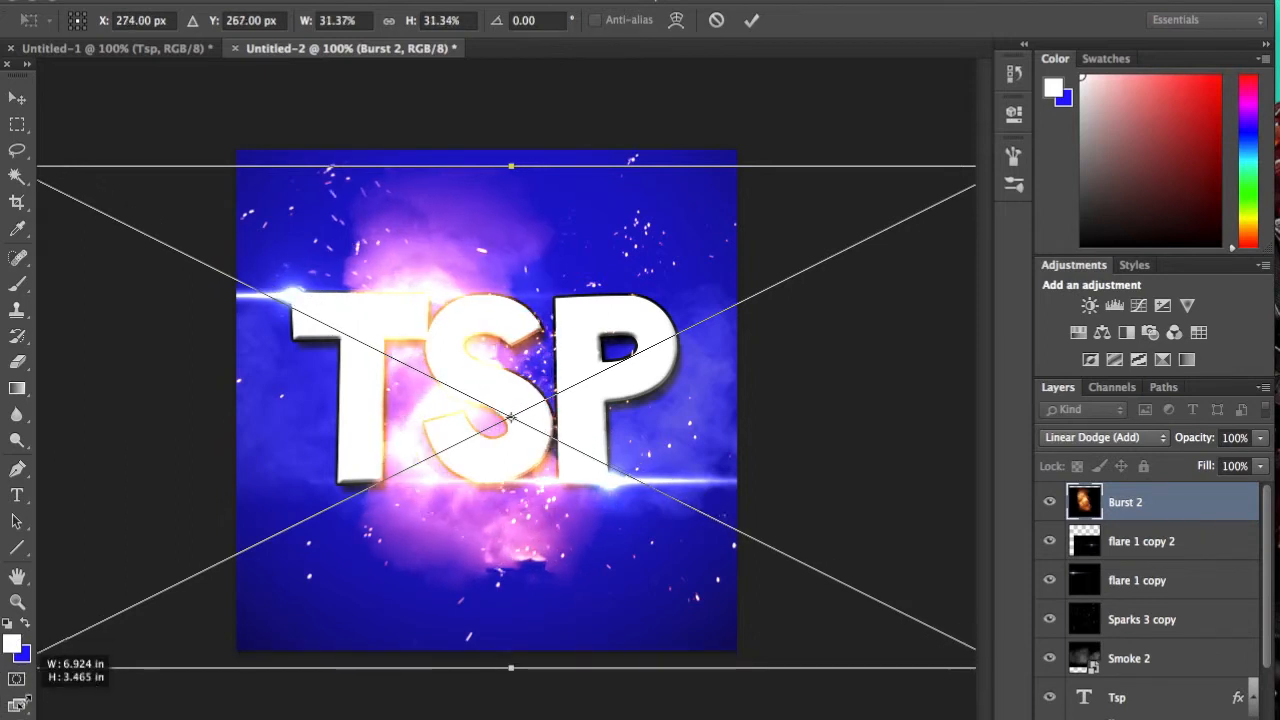
left_click_drag(420, 580, 424, 614)
Step: Set the Burst 2 layer's opacity to 11% and commit the placement
left_click(1233, 438)
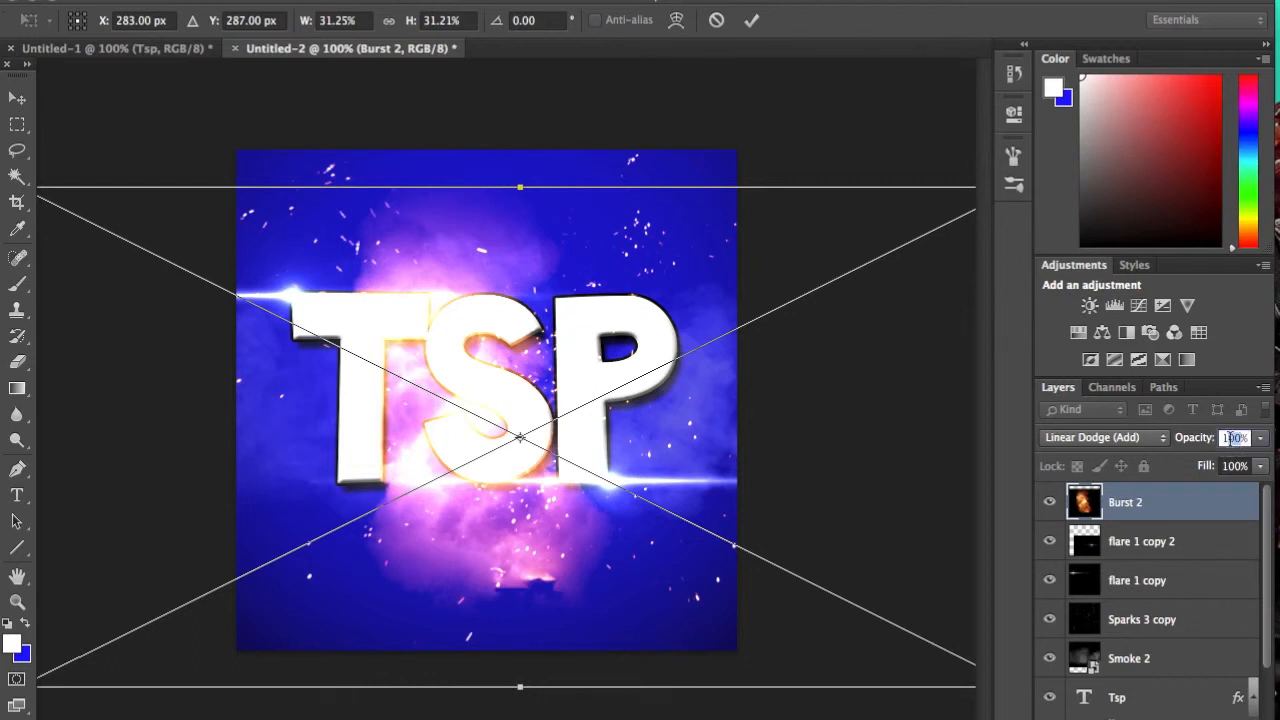
type("11")
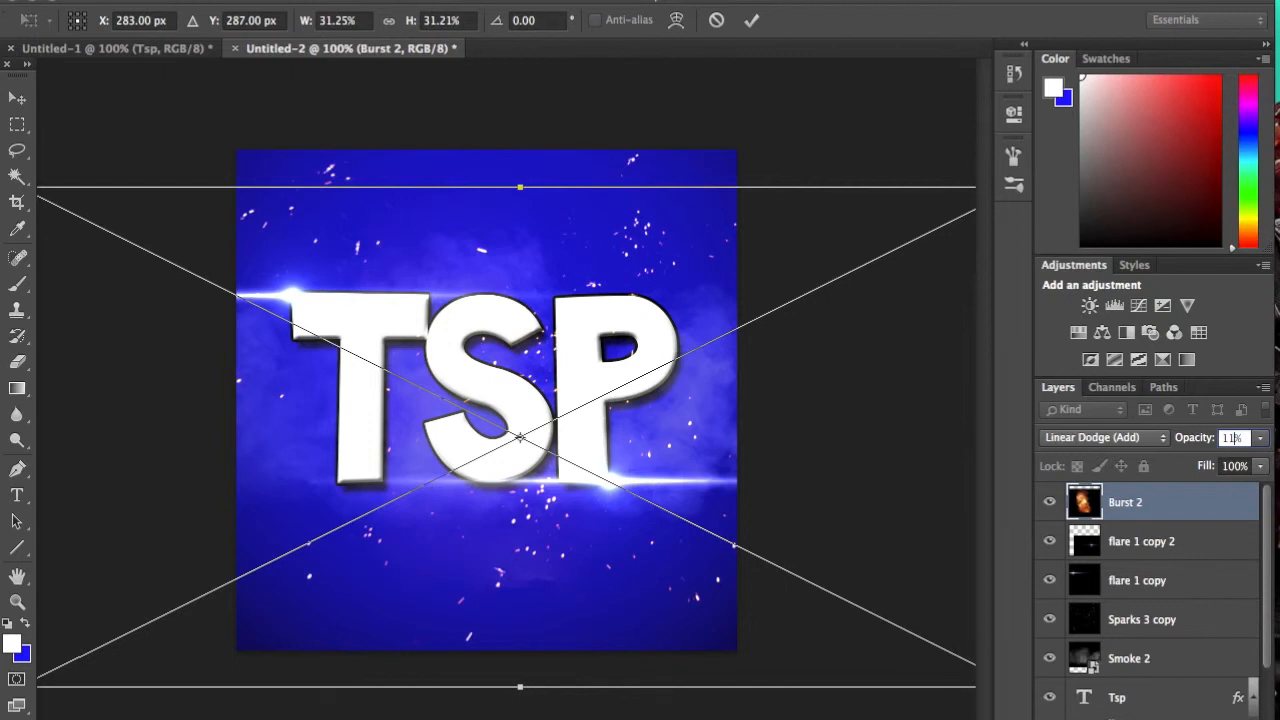
left_click(751, 20)
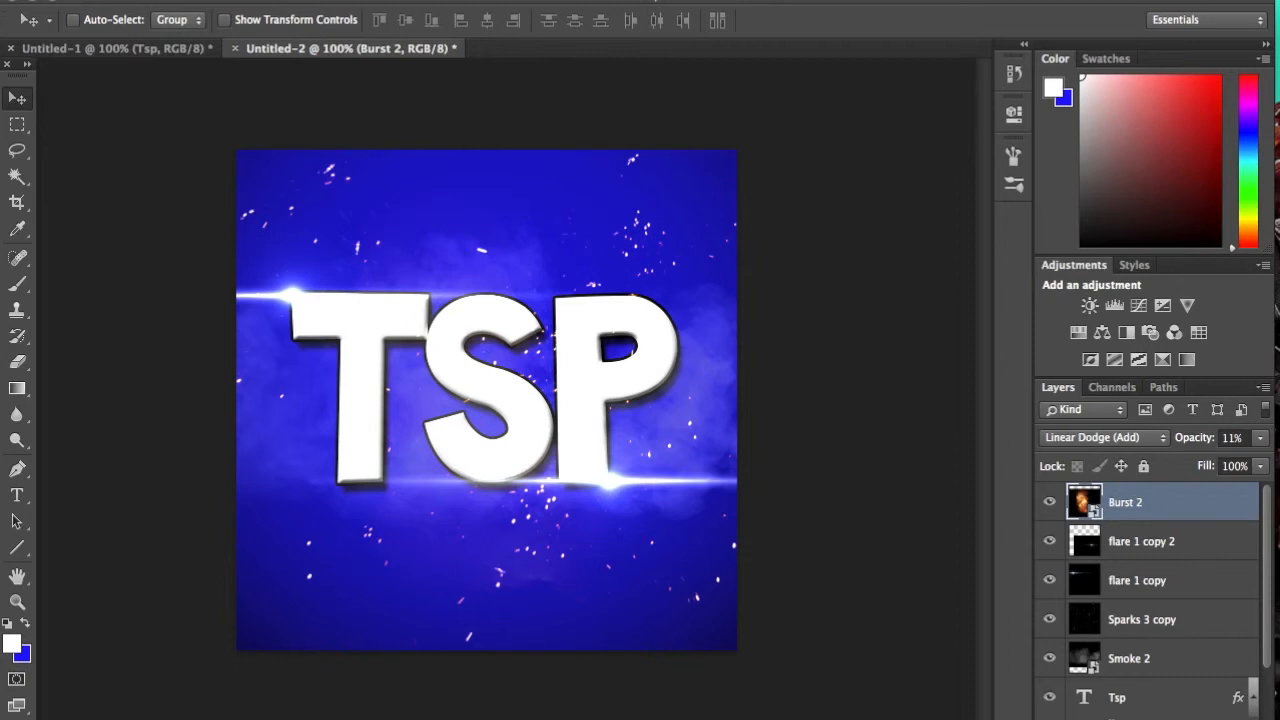
Step: Select the blue background layer, Layer 1
scroll(1152, 650, "down", 3)
scroll(1152, 650, "up", 3)
scroll(1094, 664, "down", 3)
left_click(1127, 715)
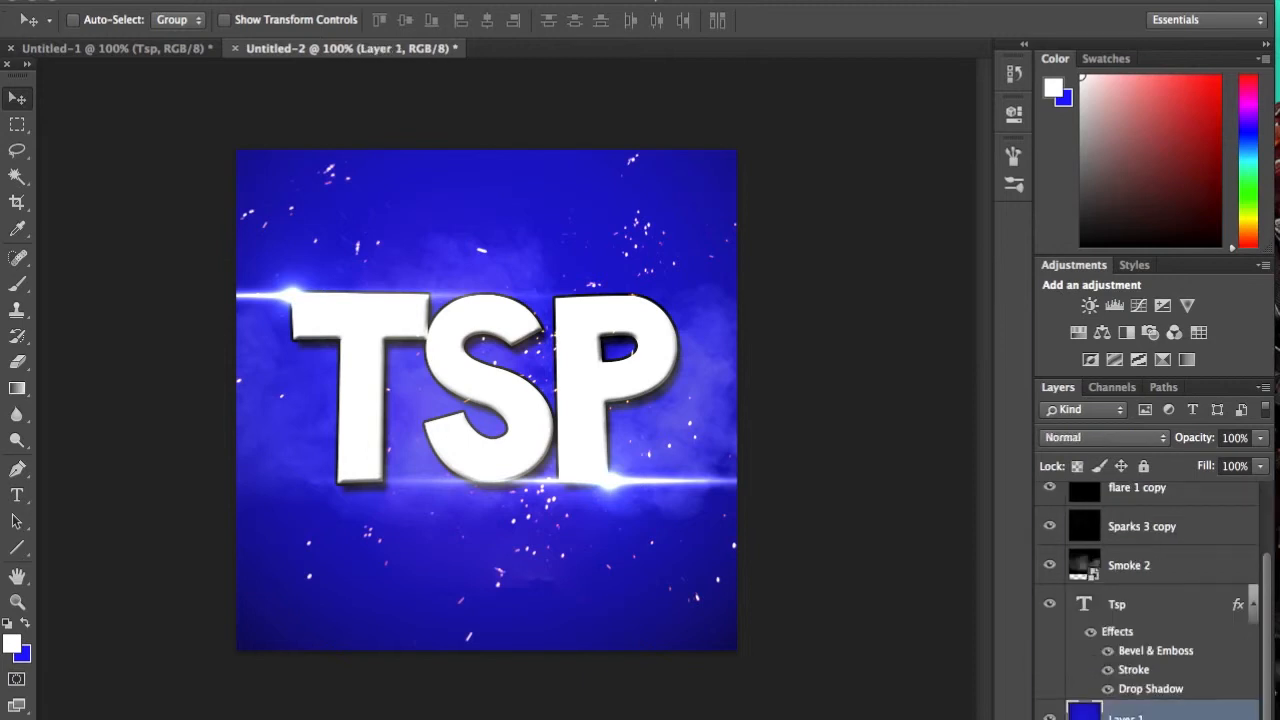
left_click(472, 1)
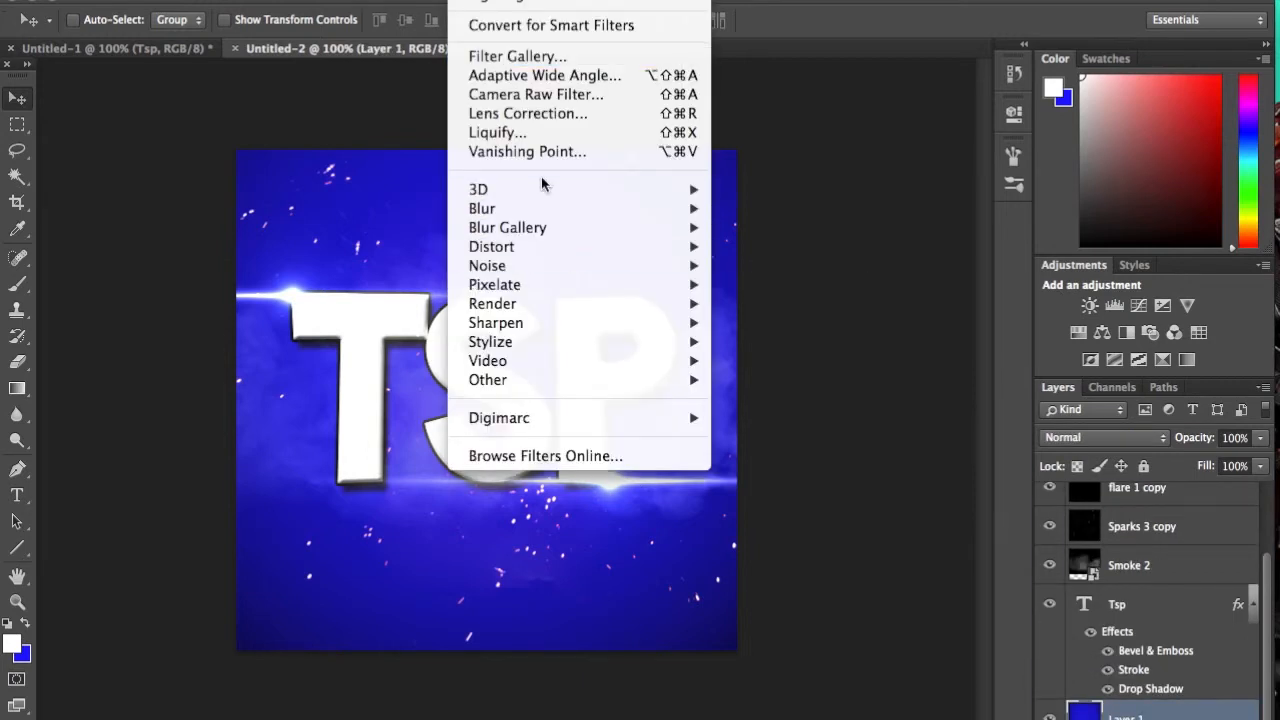
mouse_move(615, 304)
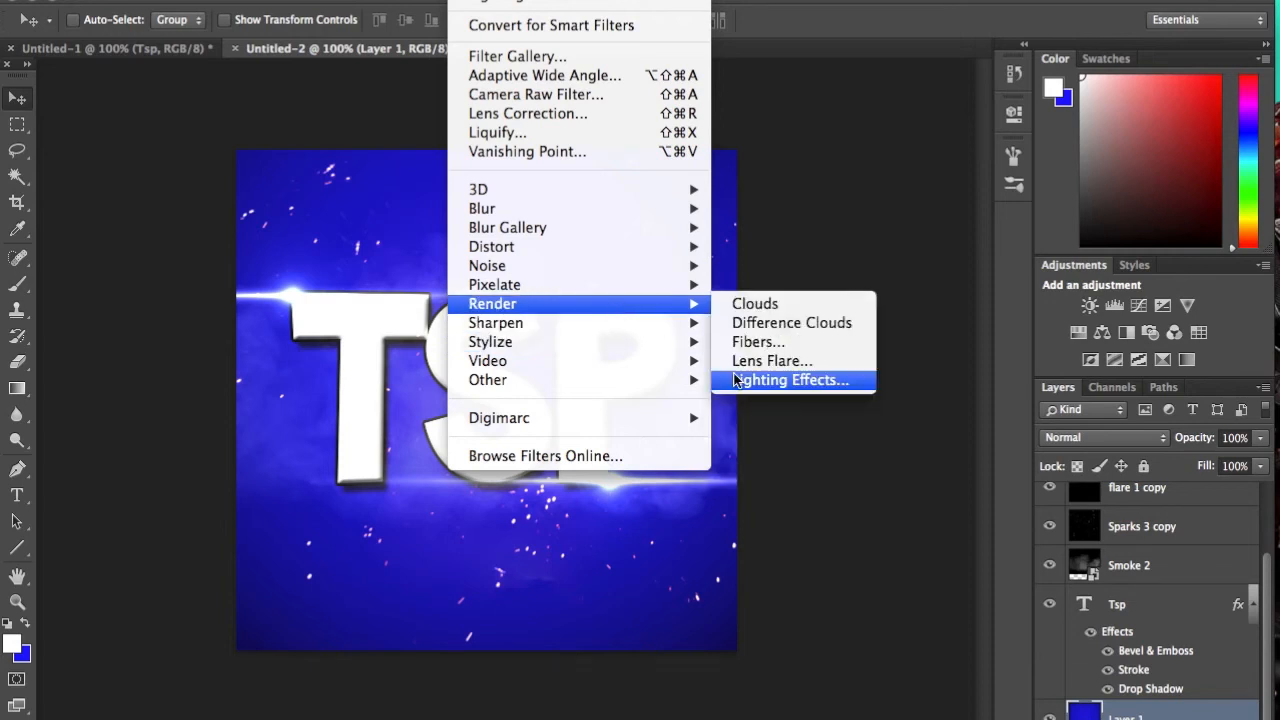
left_click(738, 380)
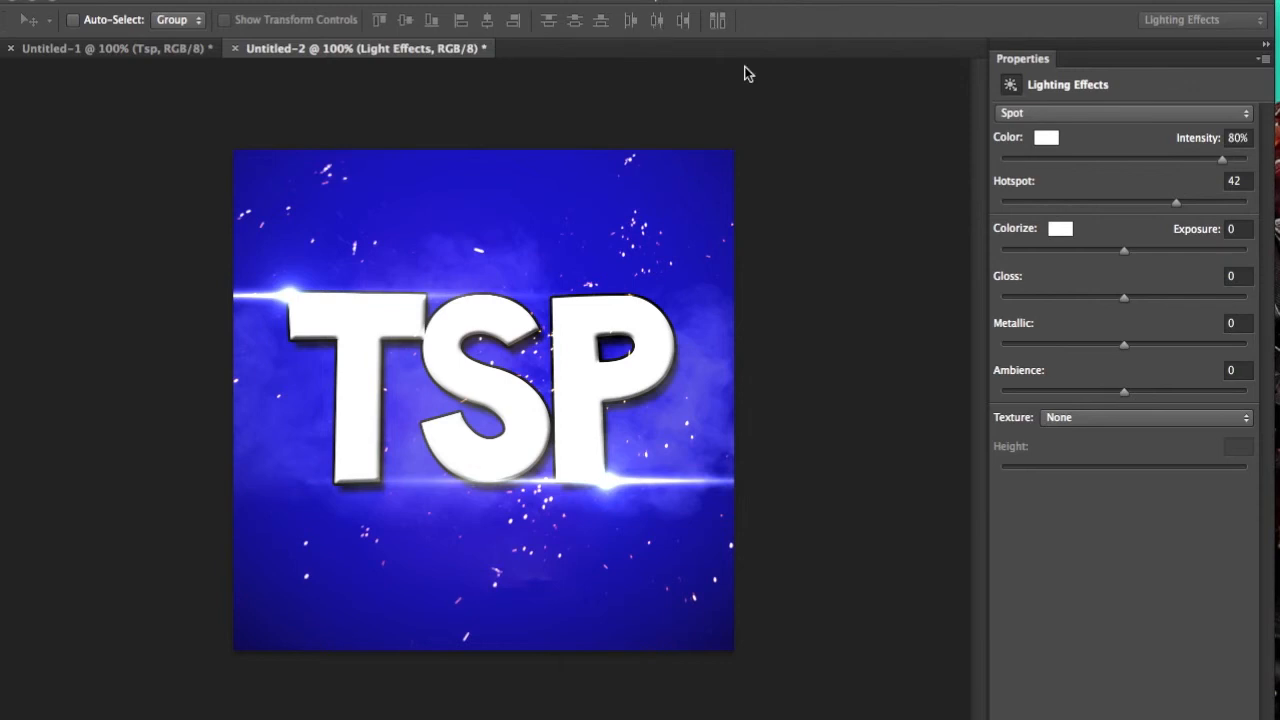
left_click(505, 18)
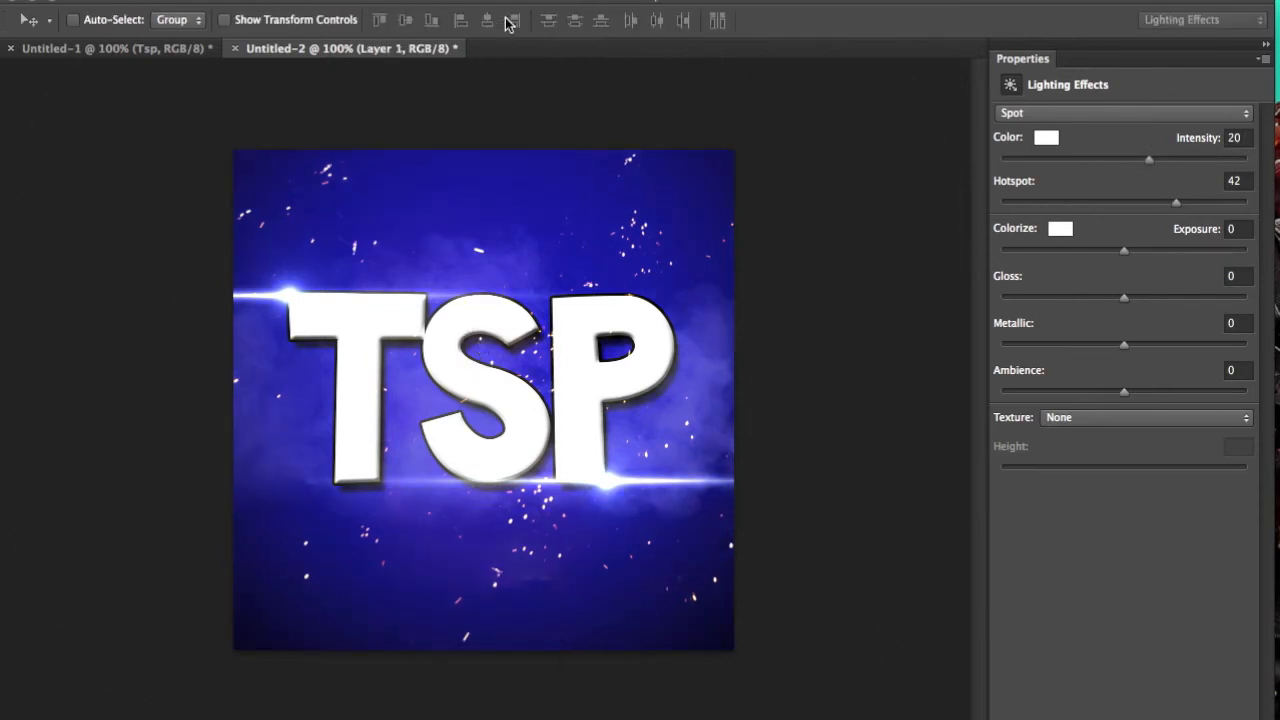
Step: Render a Lens Flare on Layer 1 just above the letter P, with 100% brightness and the 50-300mm Zoom lens type
left_click(468, 1)
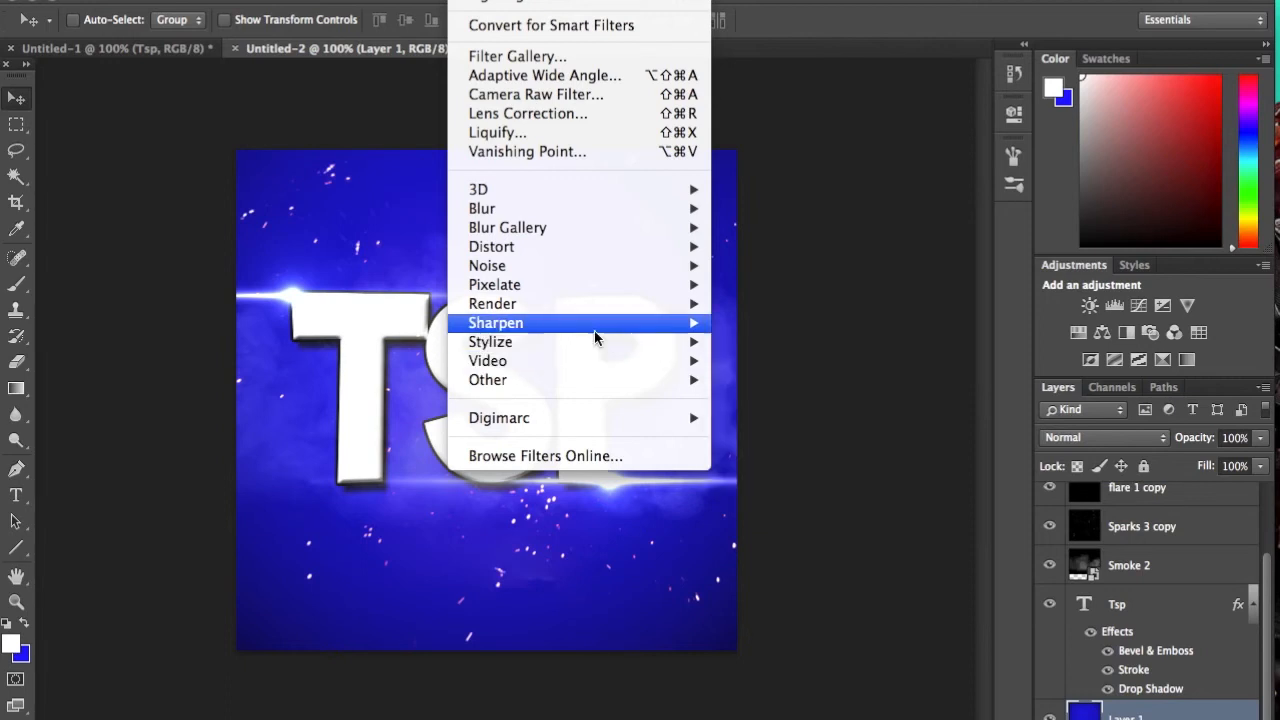
mouse_move(574, 304)
left_click(775, 357)
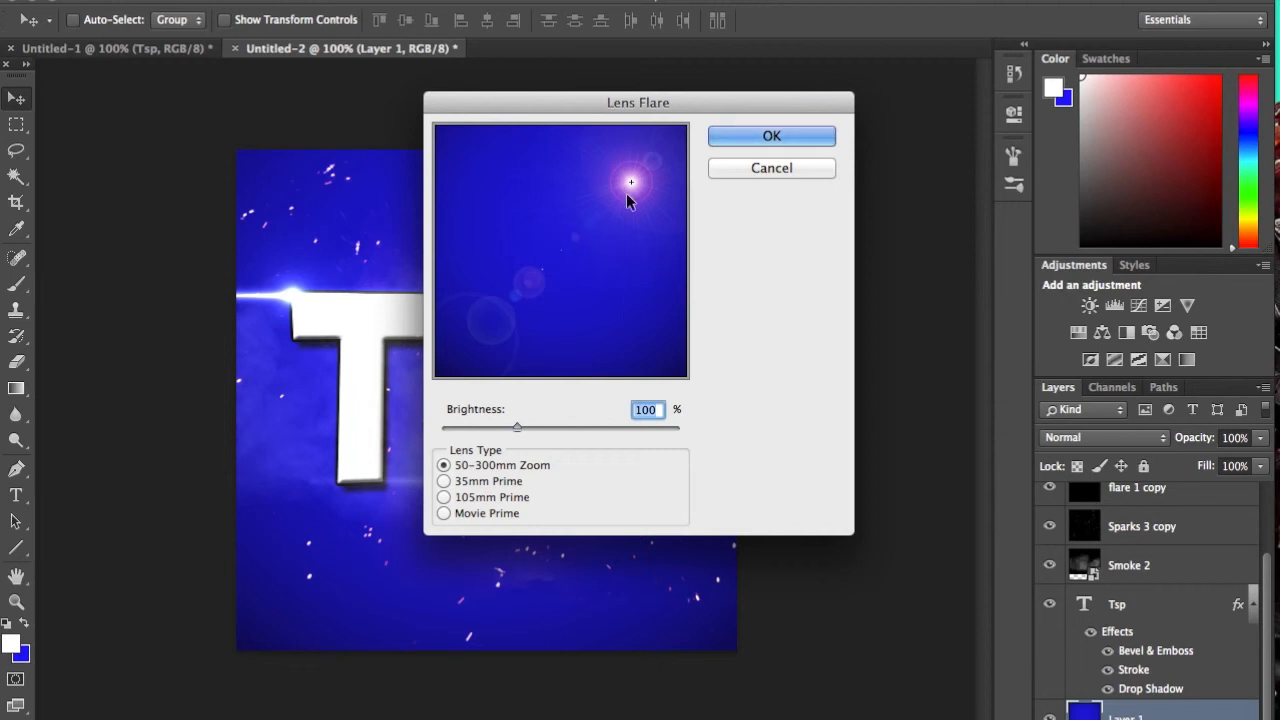
left_click(771, 137)
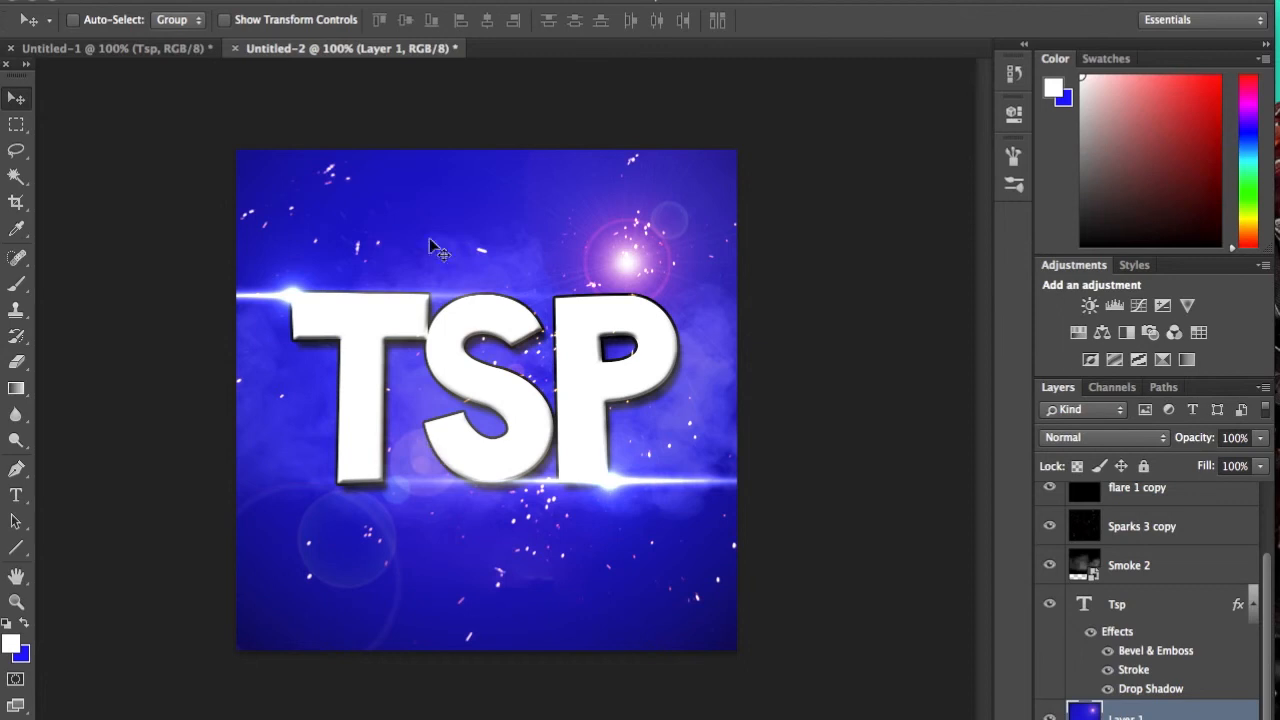
left_click(466, 0)
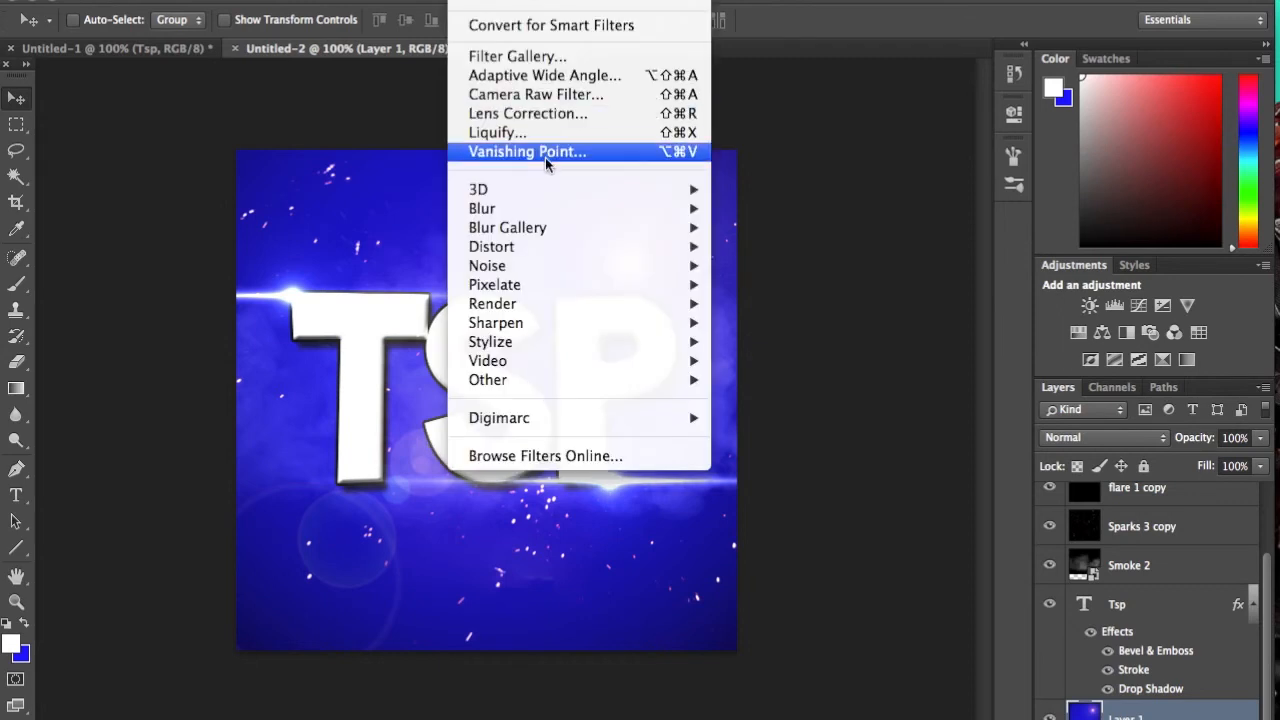
mouse_move(561, 188)
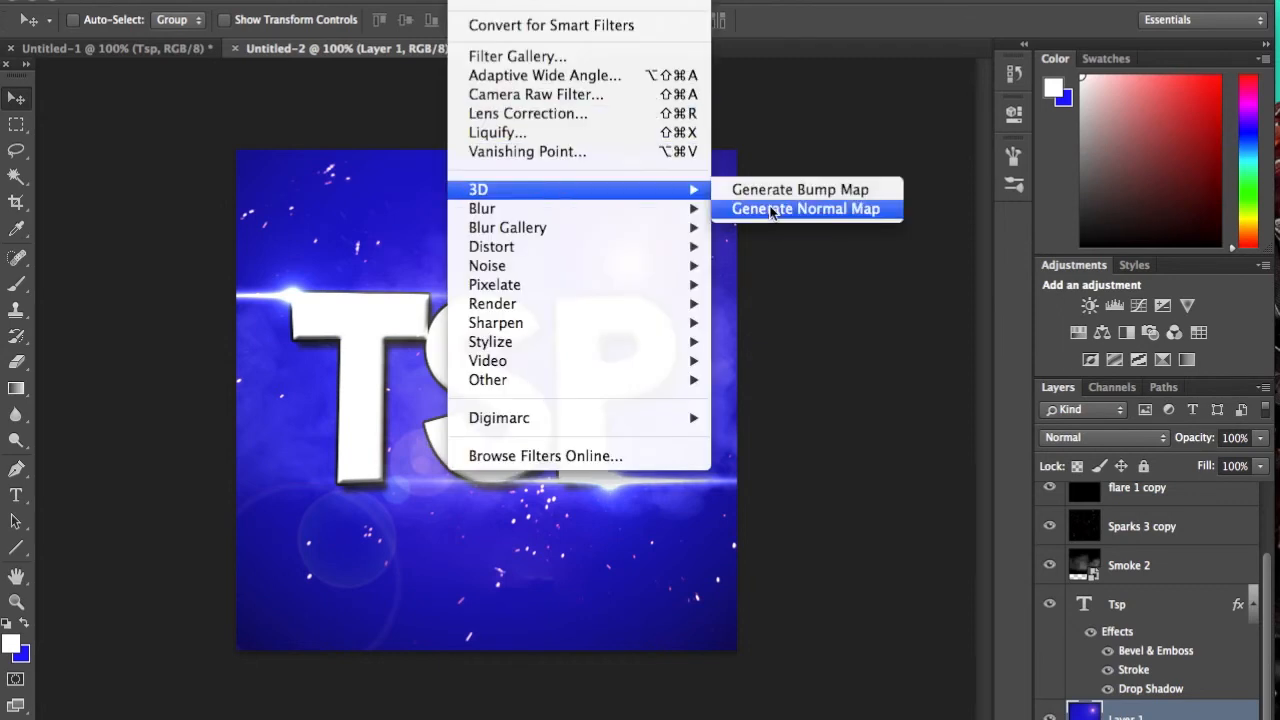
left_click(883, 265)
left_click(1166, 610)
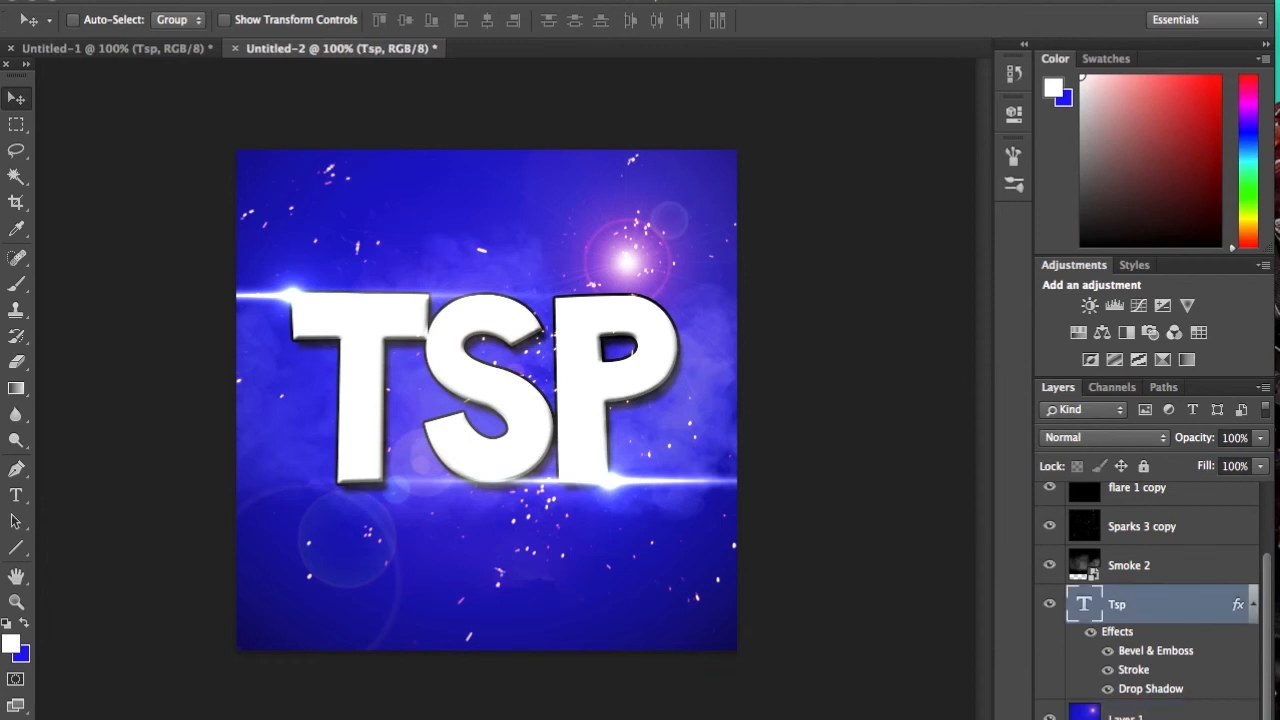
left_click(466, 0)
mouse_move(591, 194)
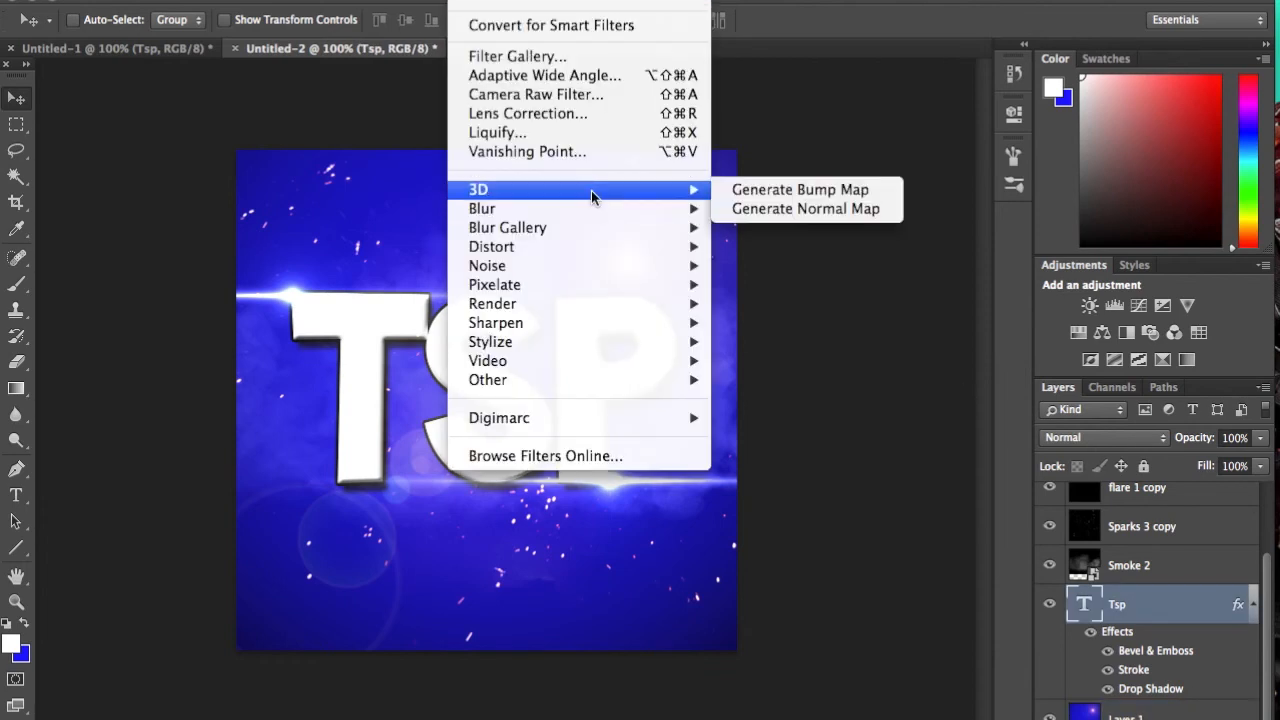
left_click(776, 200)
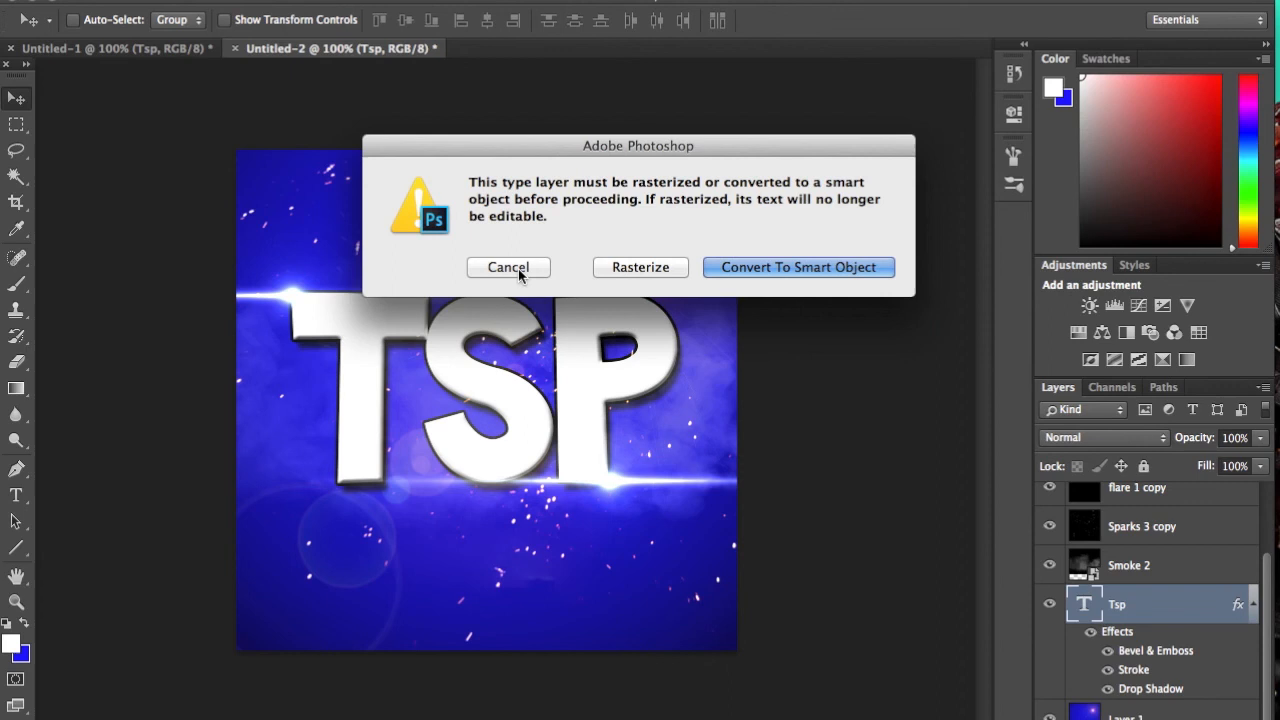
left_click(518, 269)
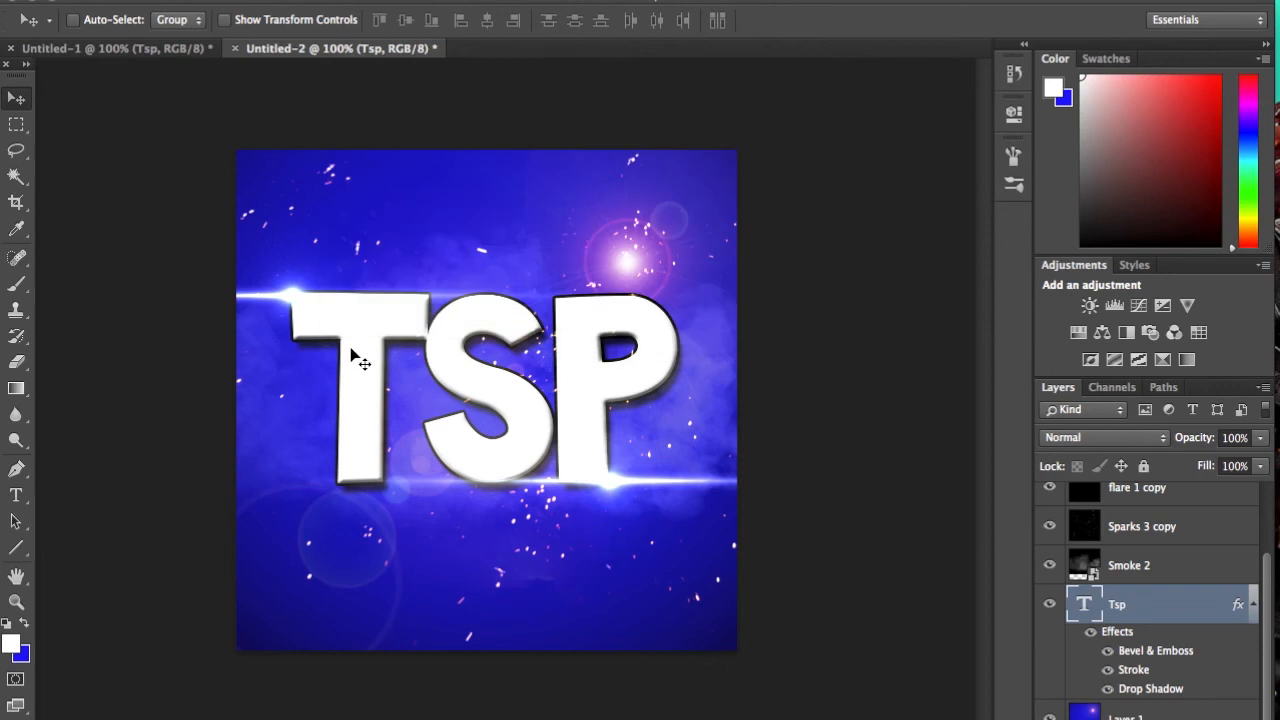
Step: Open the character settings for the Tsp text layer with the Type tool active
key("t")
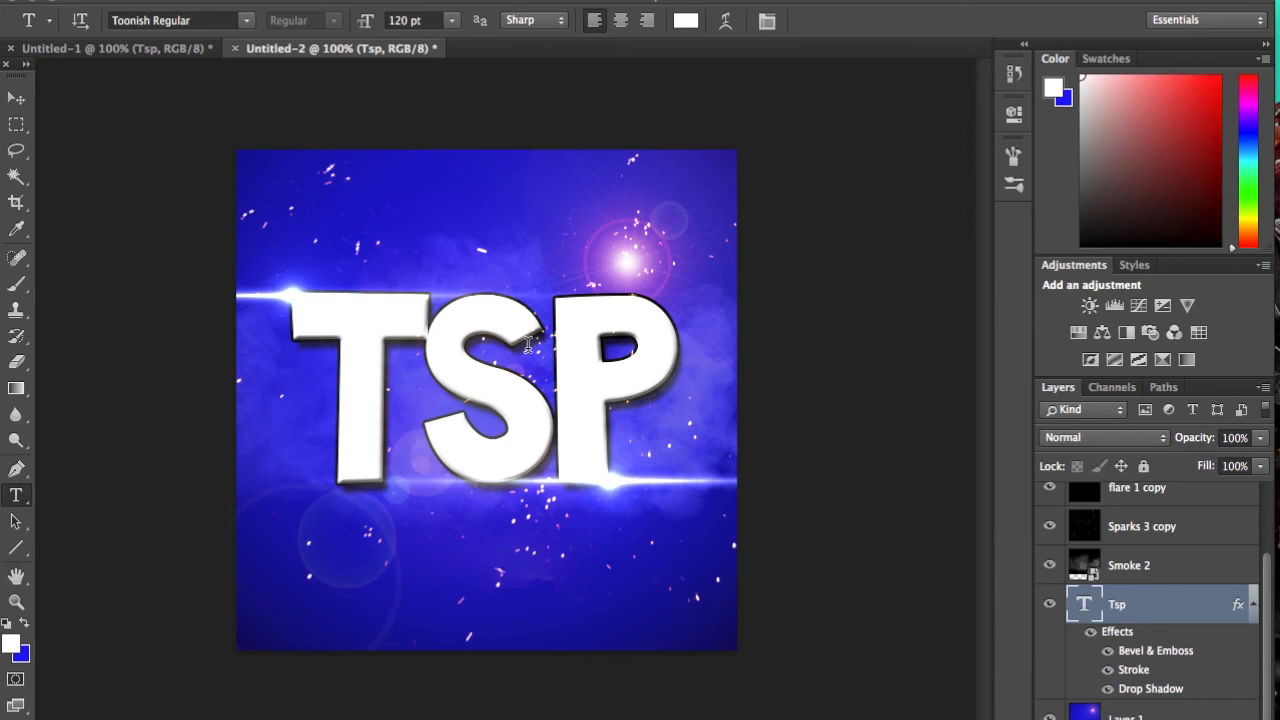
left_click(767, 22)
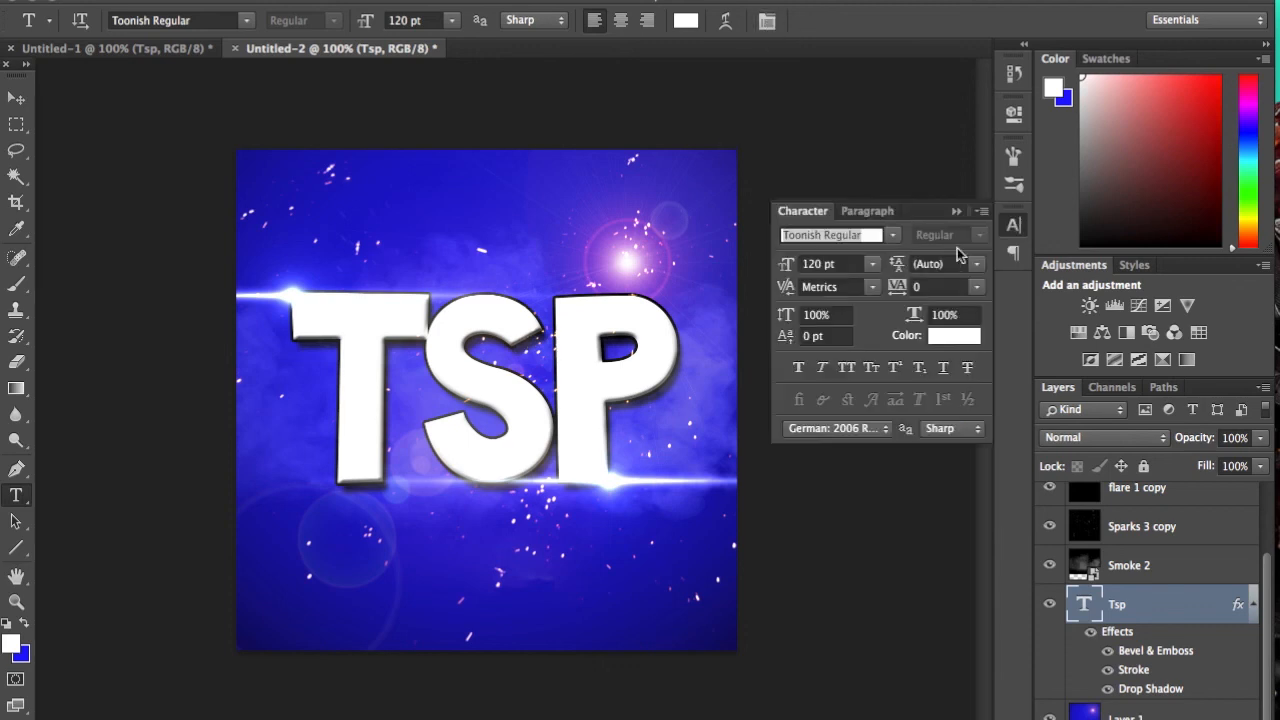